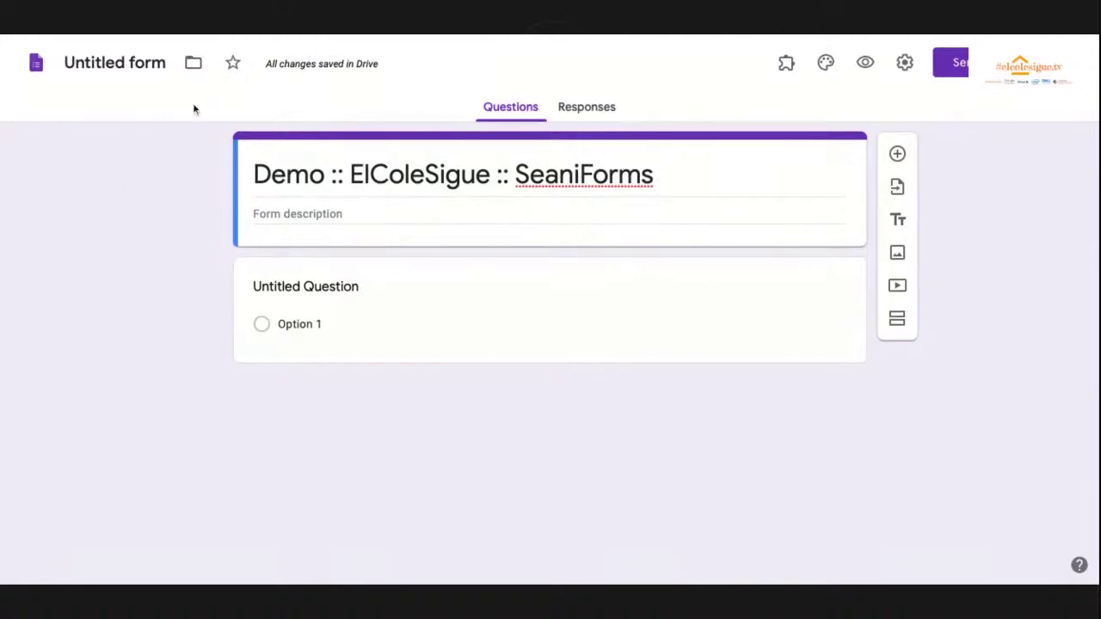
Step: Name the form file after its title and set the first question to "What day of the week is best to meet?"
{"action": "left_click", "coordinate": [135, 67]}
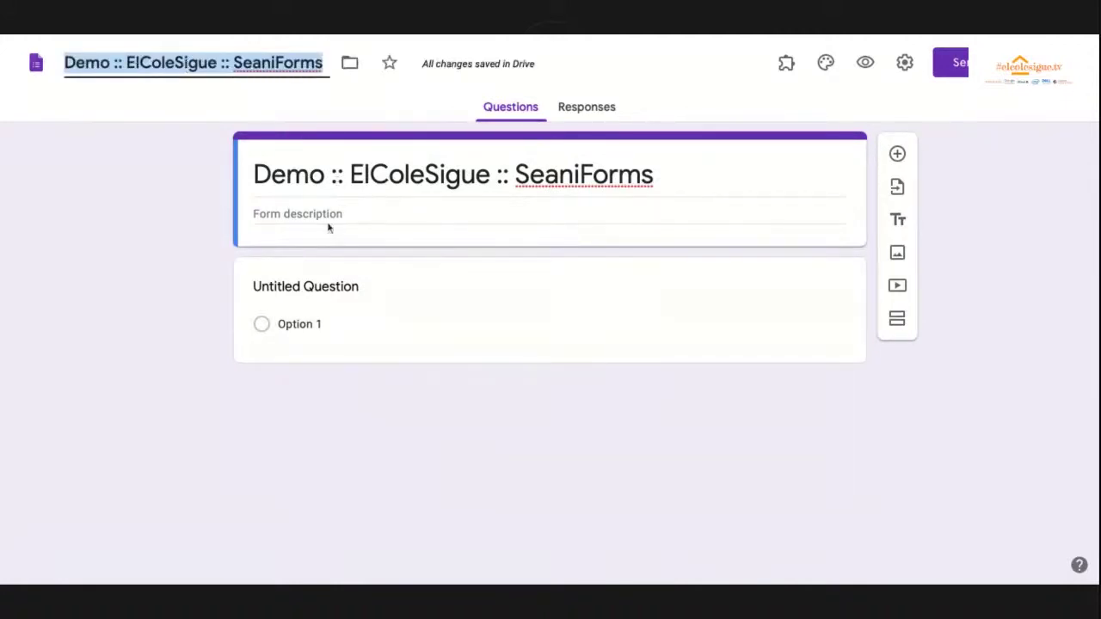
{"action": "left_click", "coordinate": [316, 288]}
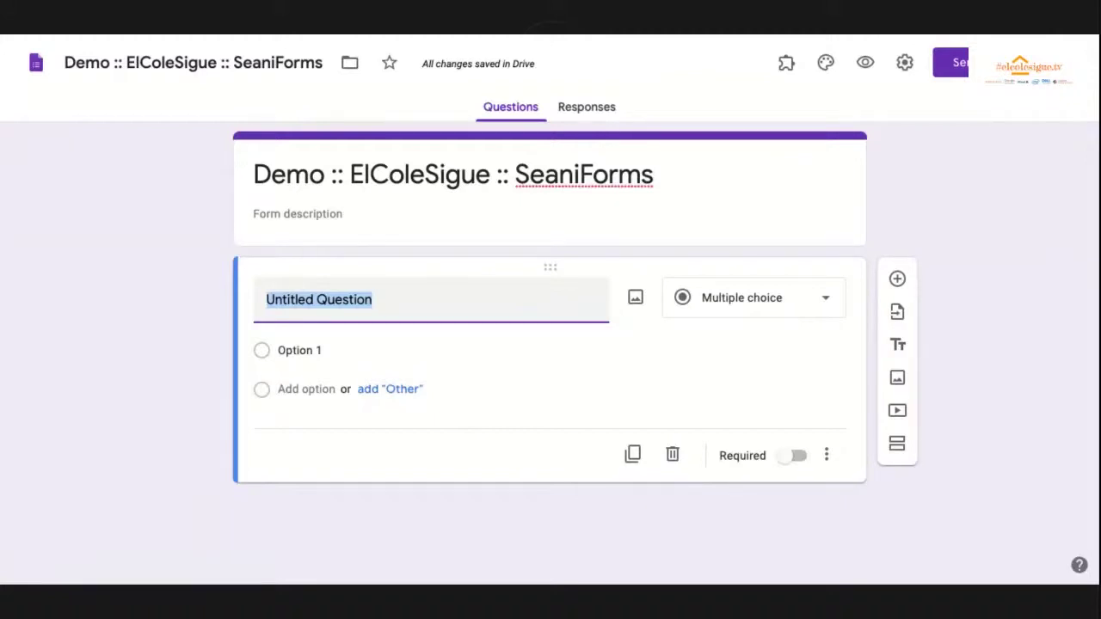
{"action": "type", "text": "W"}
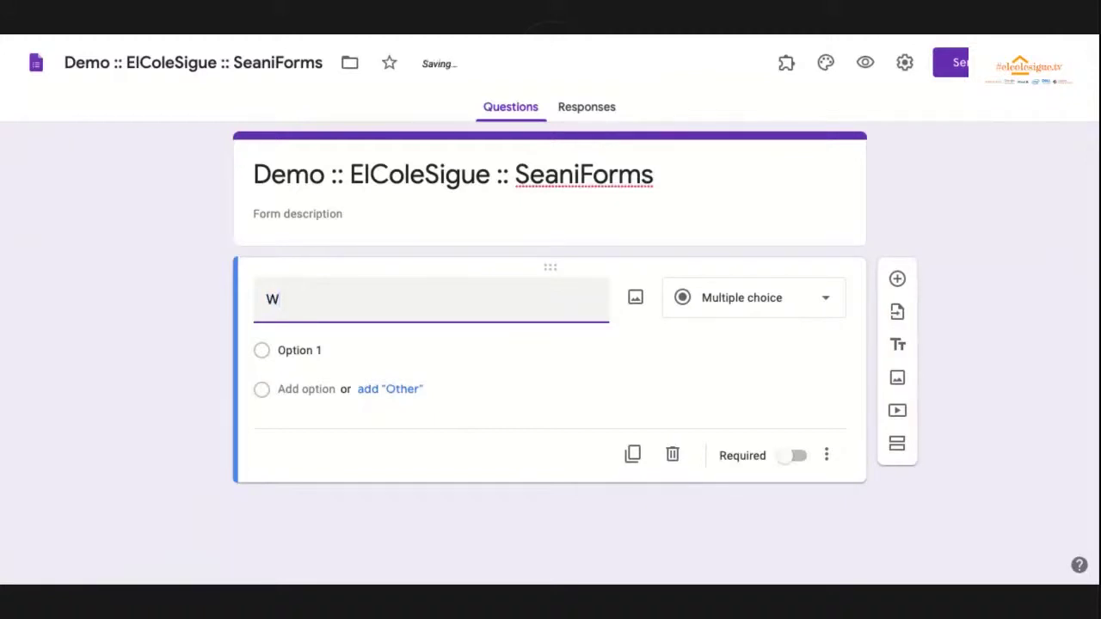
{"action": "type", "text": "at day of the"}
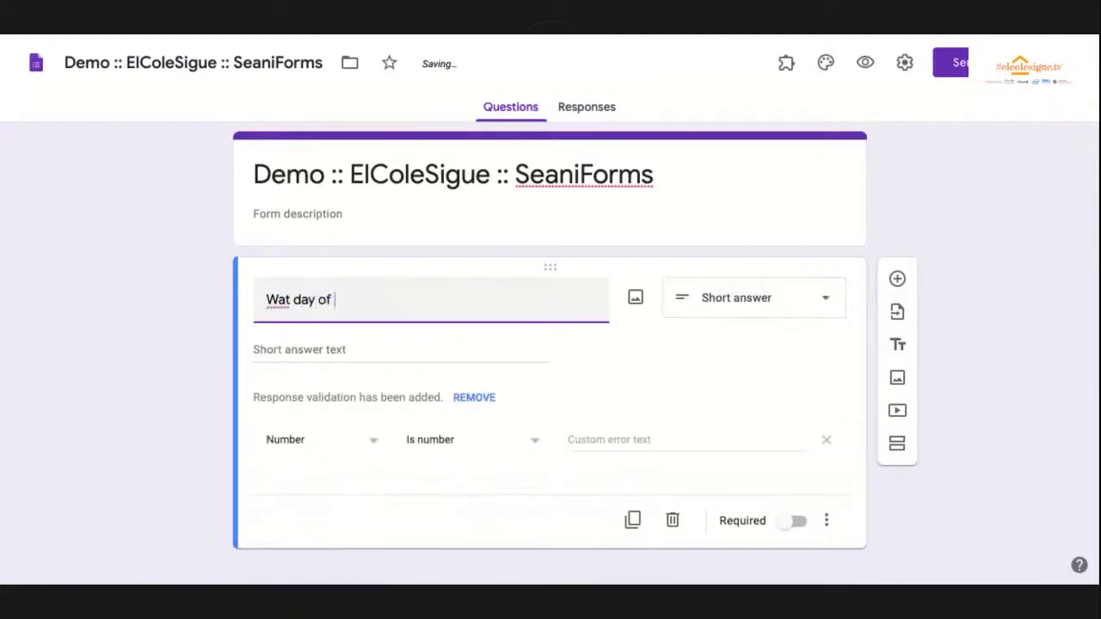
{"action": "left_click", "coordinate": [278, 299]}
{"action": "type", "text": "h"}
{"action": "left_click", "coordinate": [396, 299]}
{"action": "type", "text": "week is best to meet?"}
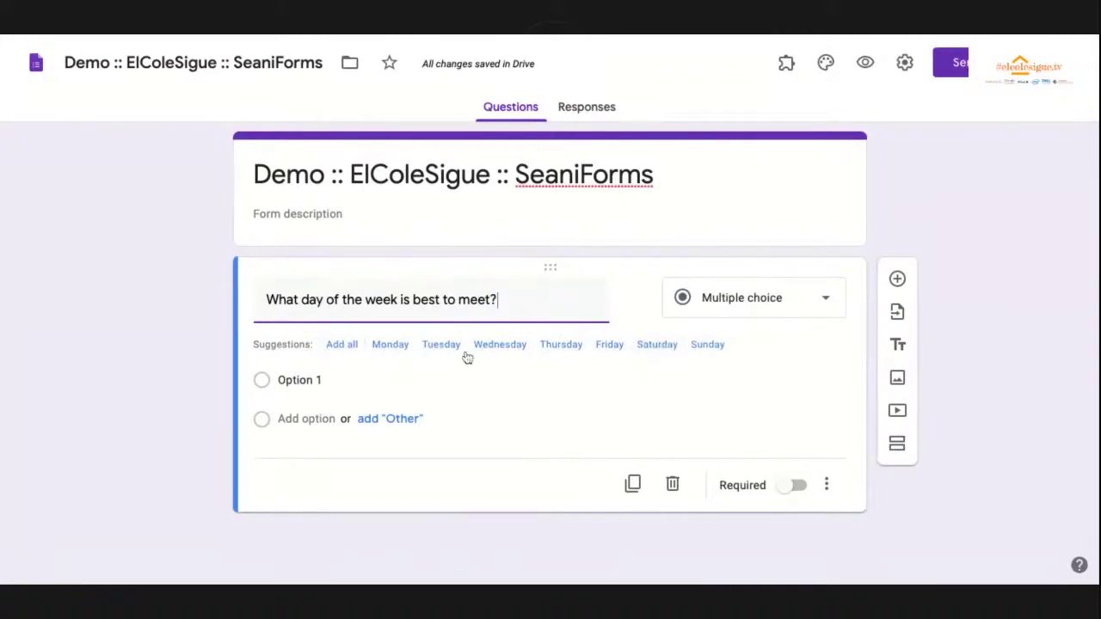
Step: Add the suggested answers Monday, Tuesday, Wednesday, Thursday and Friday as options of the meeting day question
{"action": "left_click", "coordinate": [396, 349]}
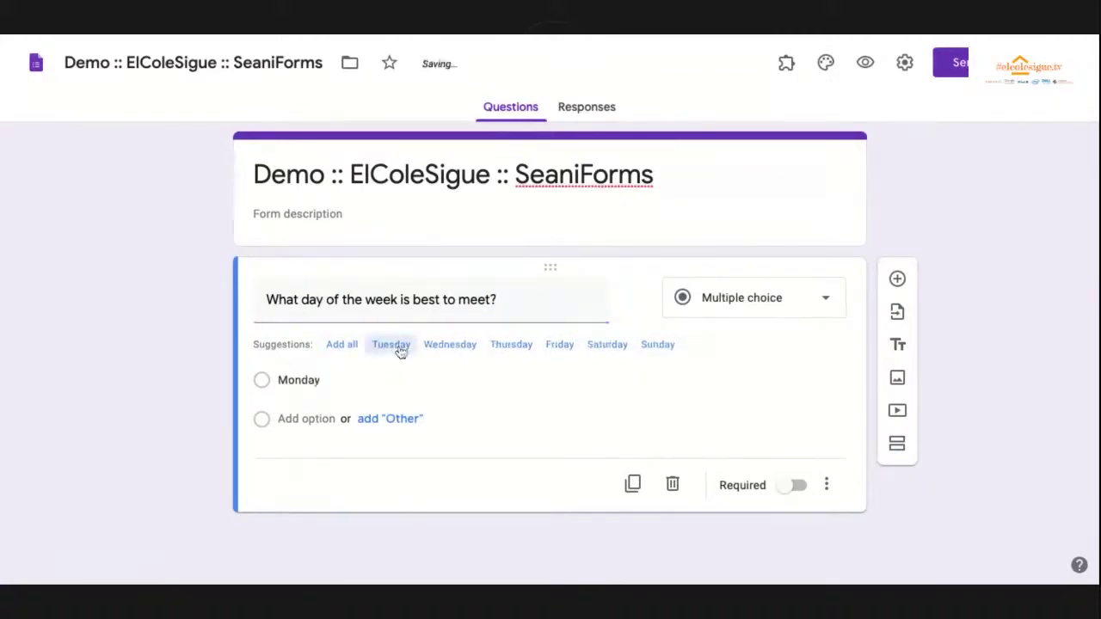
{"action": "left_click", "coordinate": [397, 348]}
{"action": "left_click", "coordinate": [397, 348]}
{"action": "left_click", "coordinate": [398, 348]}
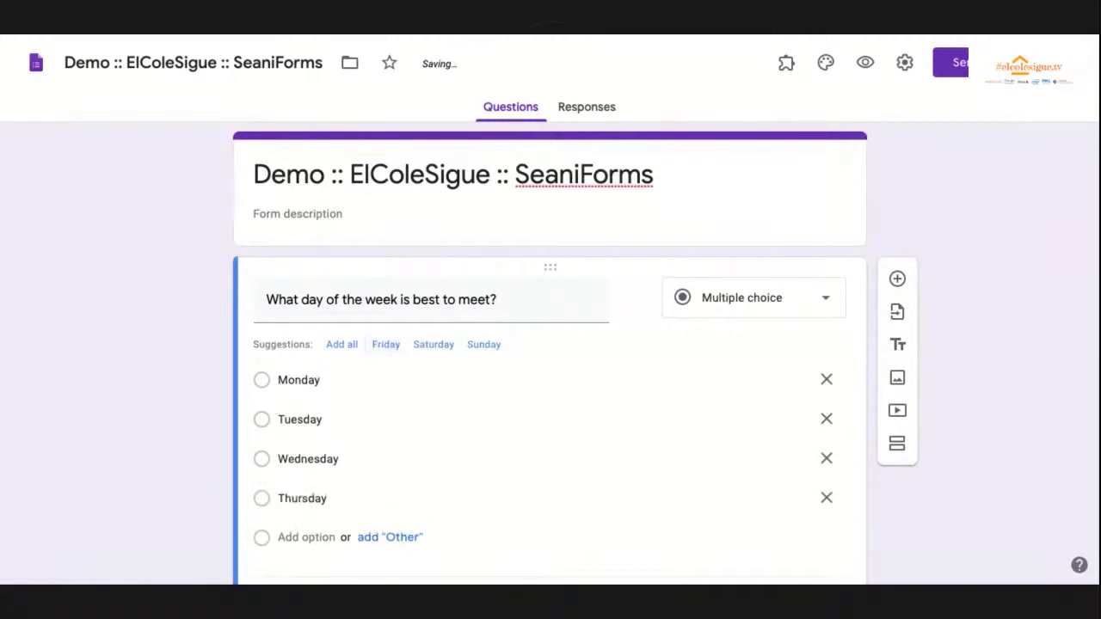
{"action": "left_click", "coordinate": [389, 346]}
Step: Add a second multiple choice question reading "What shirt size do you wear?"
{"action": "scroll", "coordinate": [535, 391], "scroll_direction": "down", "scroll_amount": 2}
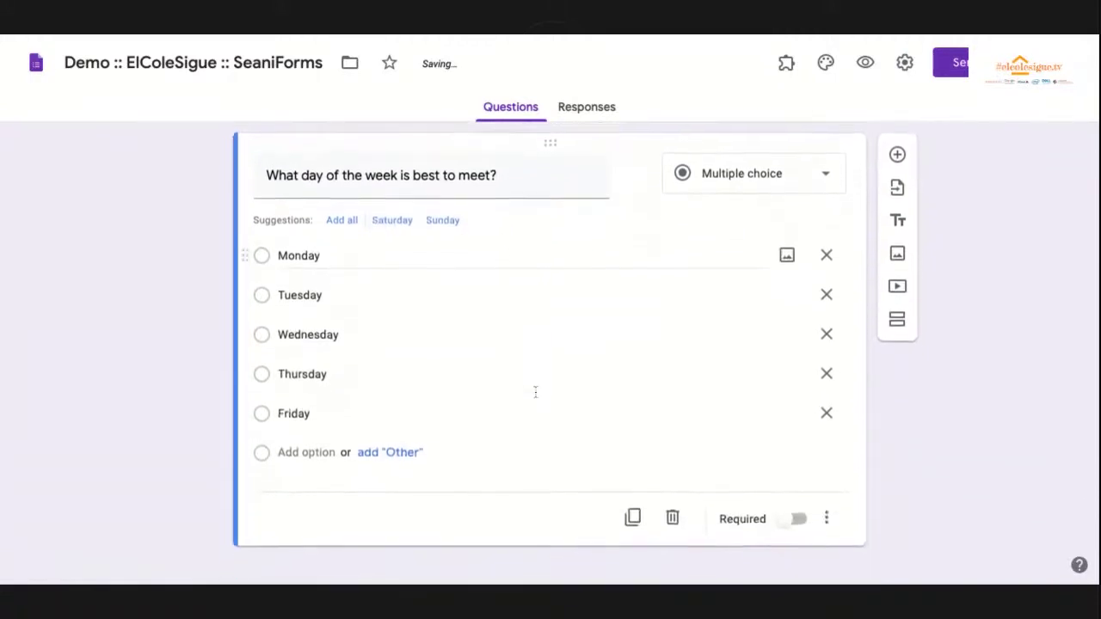
{"action": "left_click", "coordinate": [897, 158]}
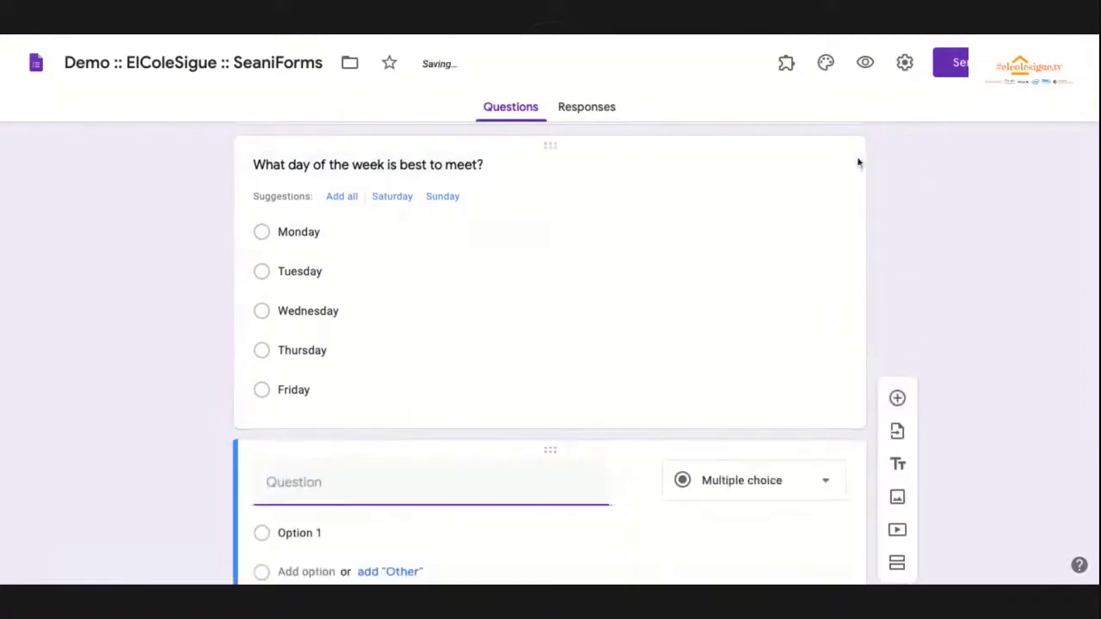
{"action": "type", "text": "Wh"}
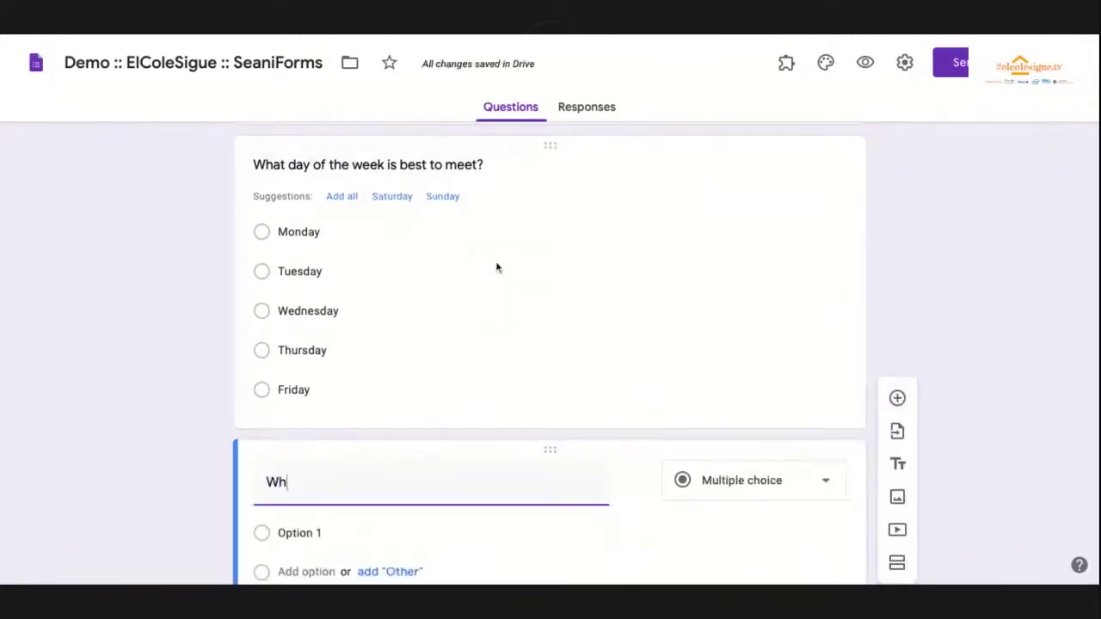
{"action": "type", "text": "at shirt is"}
{"action": "key", "text": "BackSpace"}
{"action": "key", "text": "BackSpace"}
{"action": "key", "text": "BackSpace"}
{"action": "type", "text": "size do dy"}
{"action": "key", "text": "BackSpace"}
{"action": "key", "text": "BackSpace"}
{"action": "type", "text": "you"}
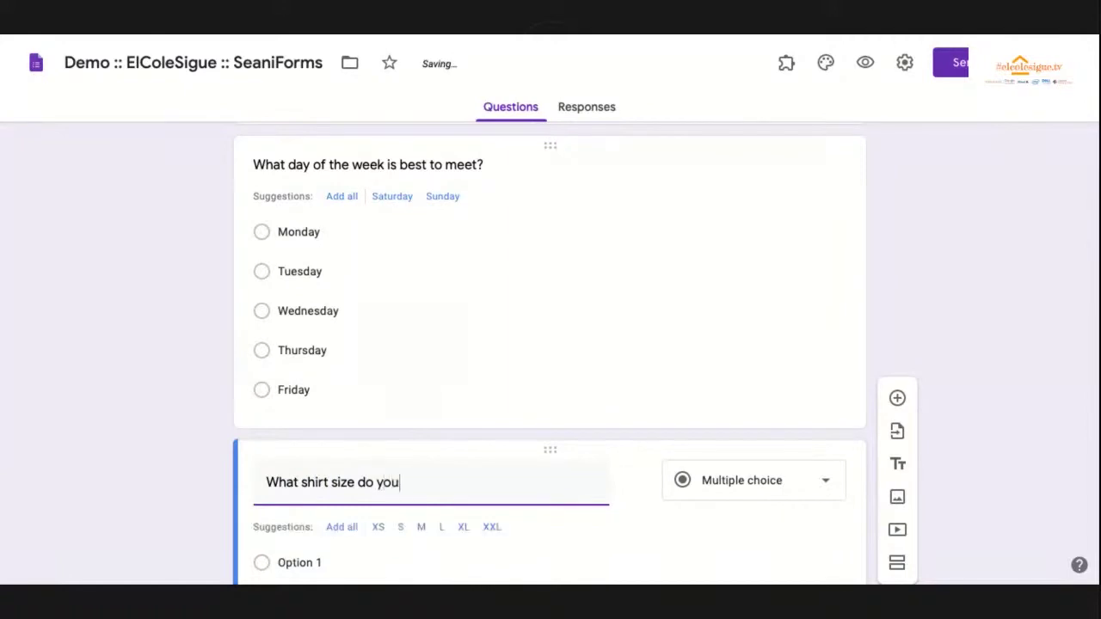
{"action": "type", "text": " wear?"}
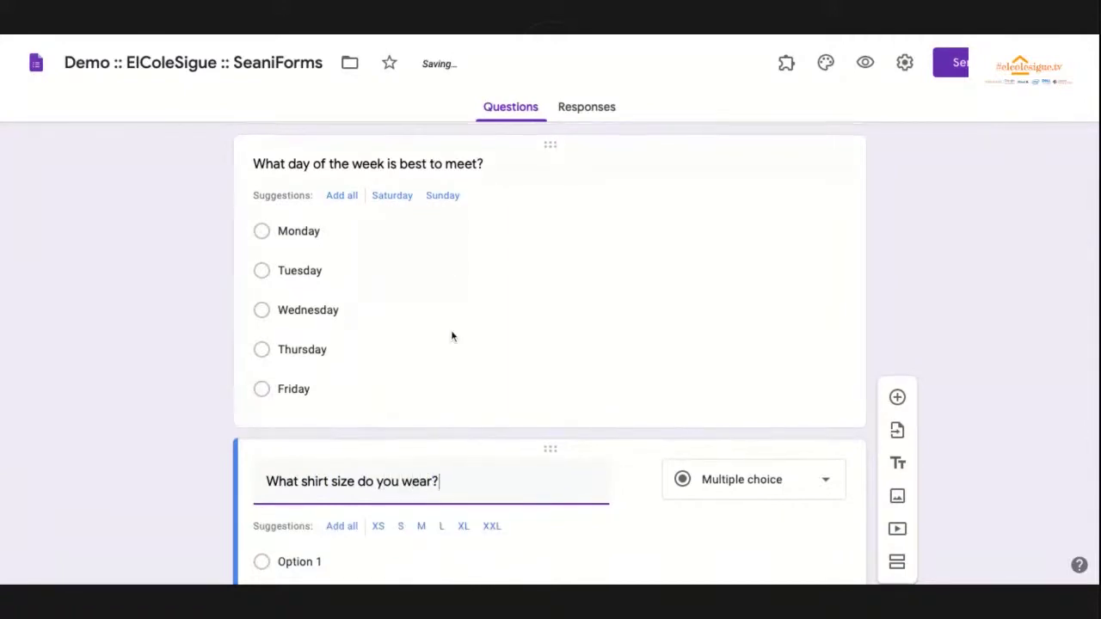
Step: Add all suggested sizes, XS through XXL, as options of the shirt size question
{"action": "scroll", "coordinate": [451, 334], "scroll_direction": "down", "scroll_amount": 2}
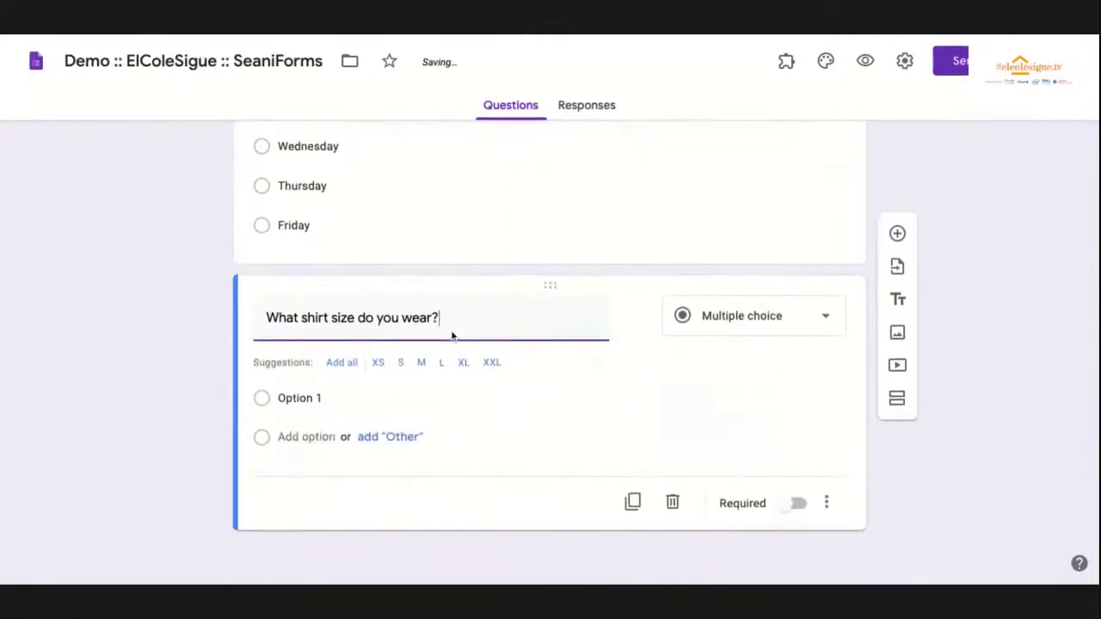
{"action": "left_click", "coordinate": [347, 370]}
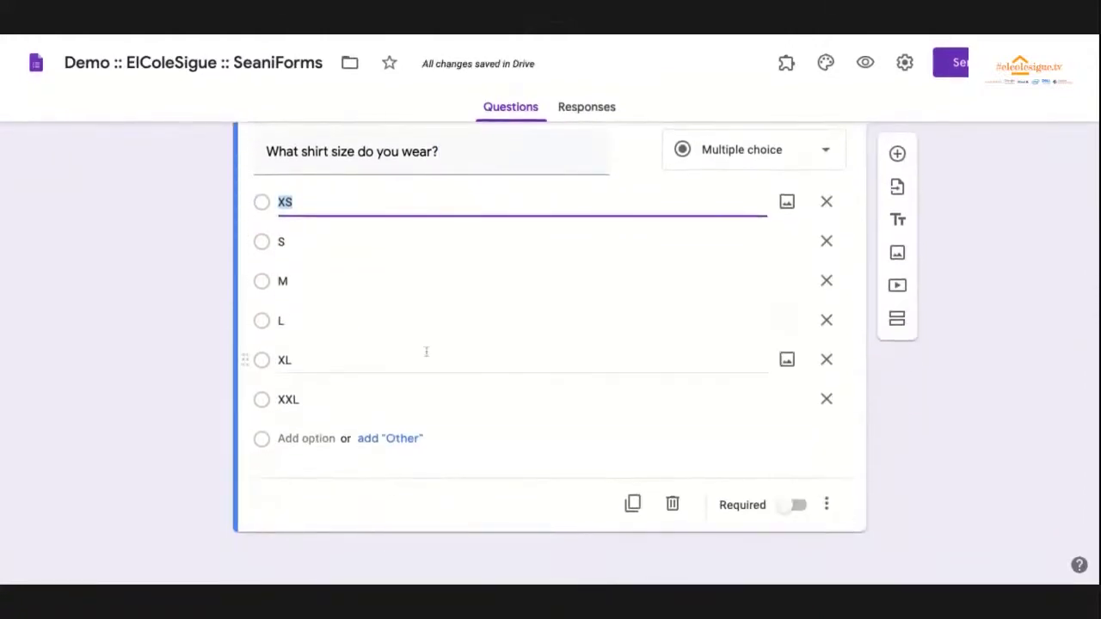
{"action": "scroll", "coordinate": [523, 367], "scroll_direction": "up", "scroll_amount": 4}
{"action": "scroll", "coordinate": [524, 366], "scroll_direction": "up", "scroll_amount": 1}
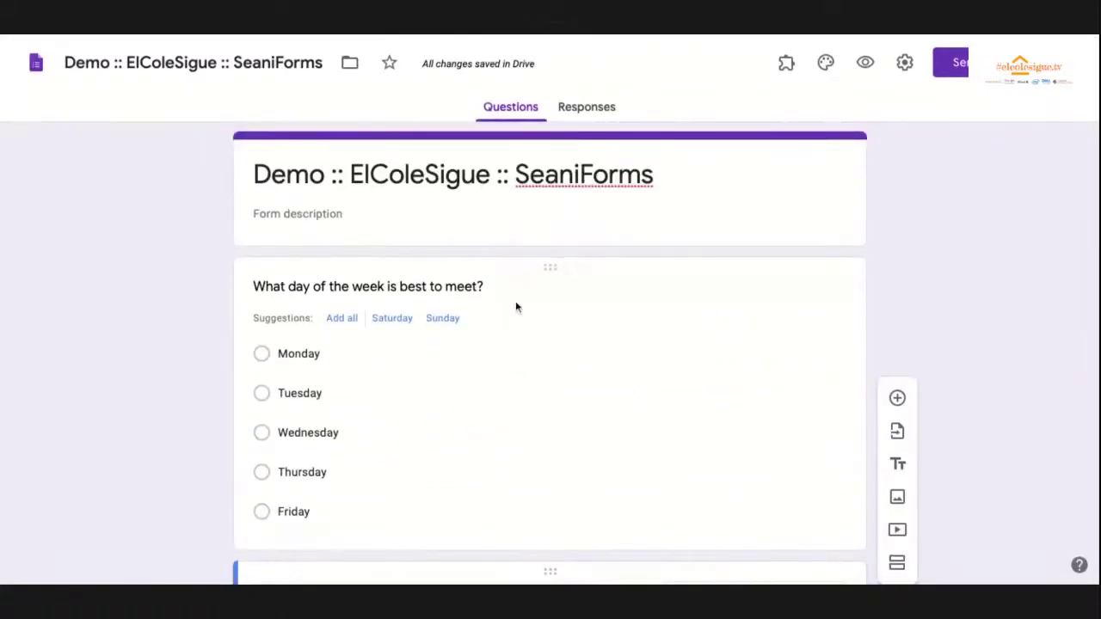
{"action": "scroll", "coordinate": [516, 305], "scroll_direction": "down", "scroll_amount": 5}
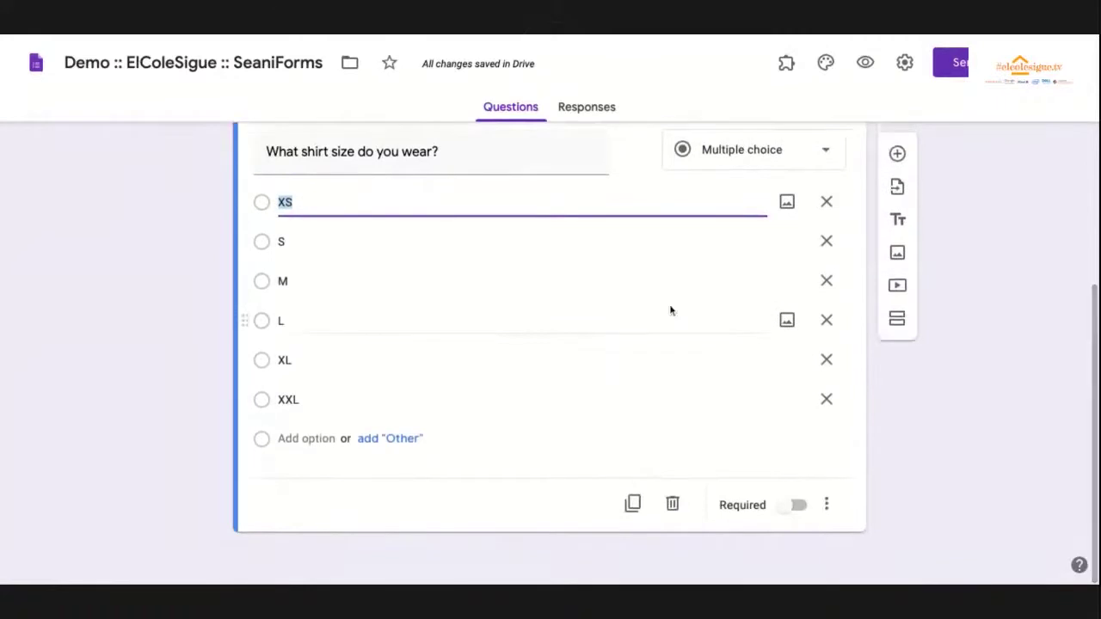
Step: Add a third multiple choice question reading "Which planet is Earth?"
{"action": "left_click", "coordinate": [897, 155]}
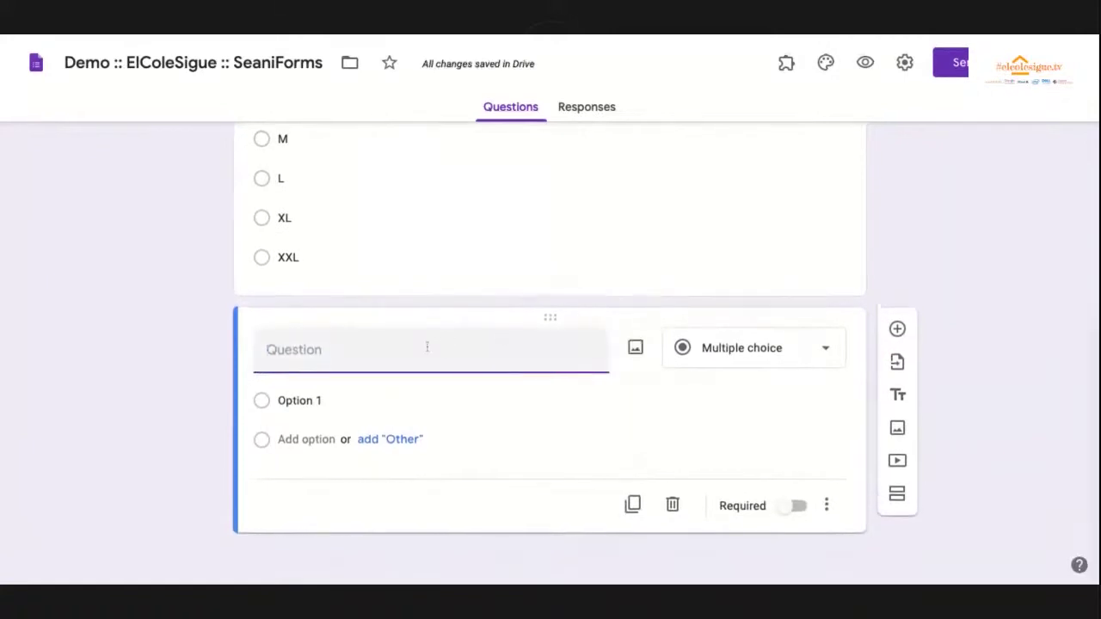
{"action": "type", "text": "What"}
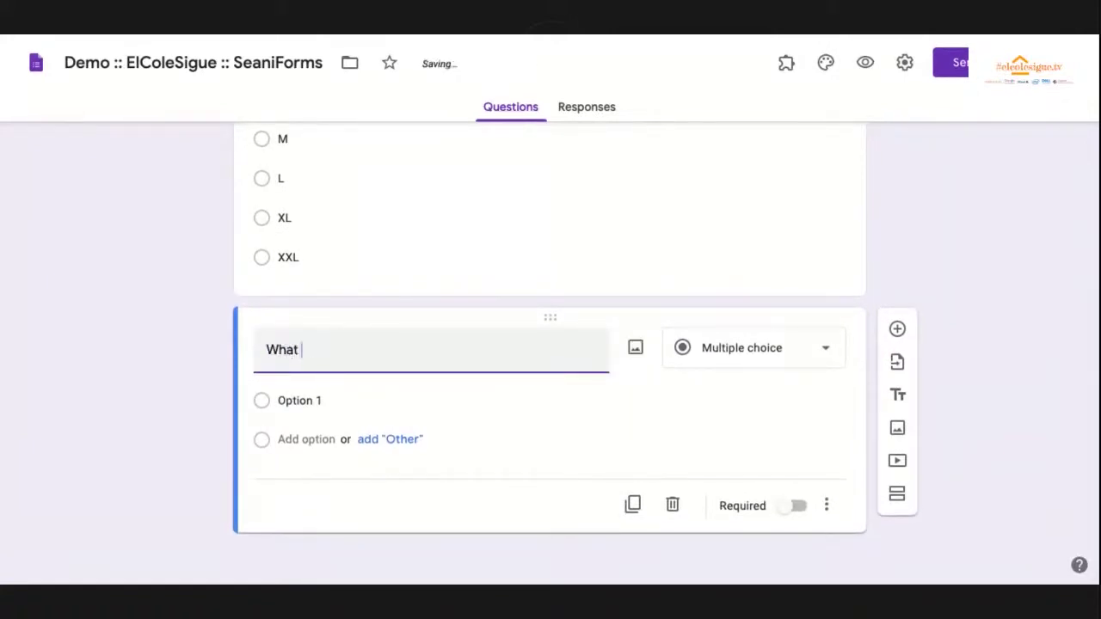
{"action": "key", "text": "BackSpace"}
{"action": "key", "text": "BackSpace"}
{"action": "type", "text": "ich planet is"}
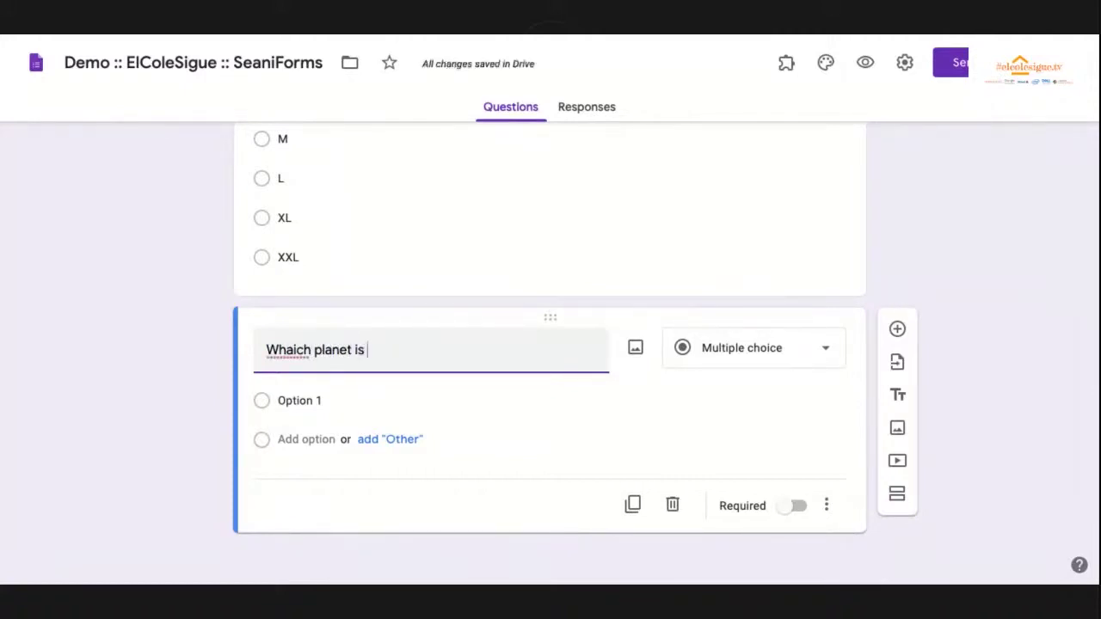
{"action": "type", "text": " Earth?"}
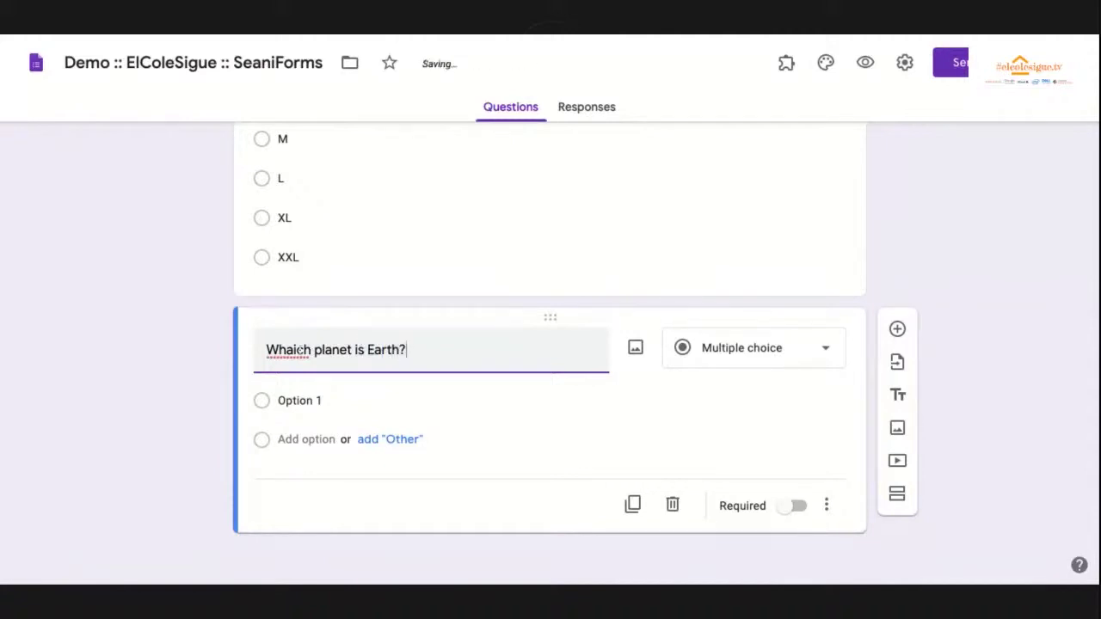
{"action": "left_click", "coordinate": [290, 350]}
{"action": "key", "text": "BackSpace"}
Step: Find a picture with a Google image search for "saturn" and insert the ringed planet into Option 1 of the planet question
{"action": "left_click", "coordinate": [308, 401]}
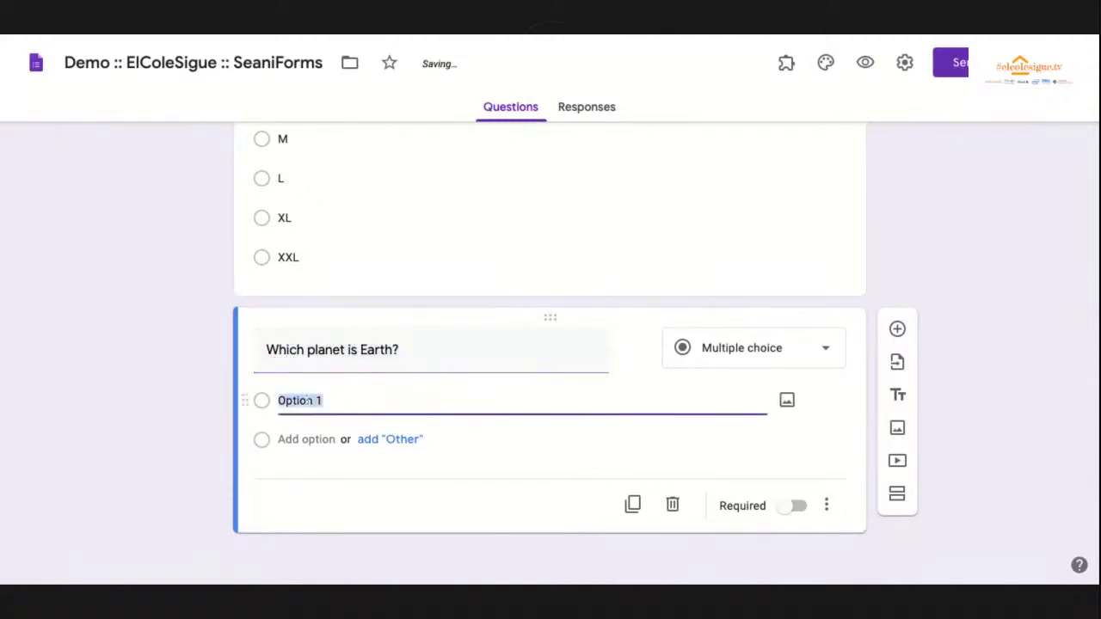
{"action": "left_click", "coordinate": [788, 401]}
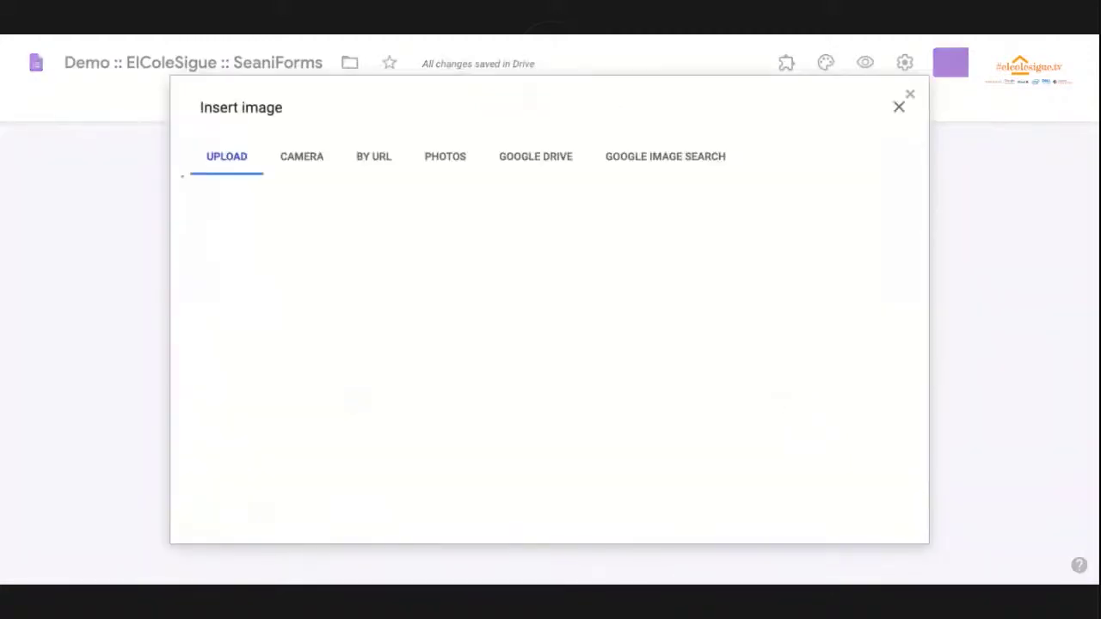
{"action": "left_click", "coordinate": [664, 167]}
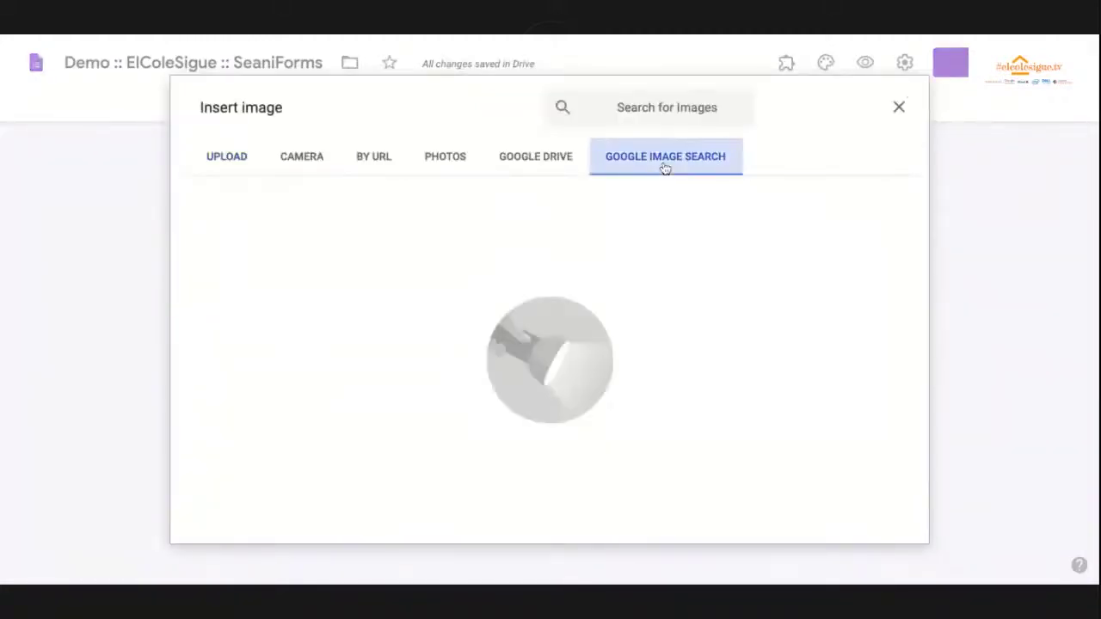
{"action": "type", "text": "st"}
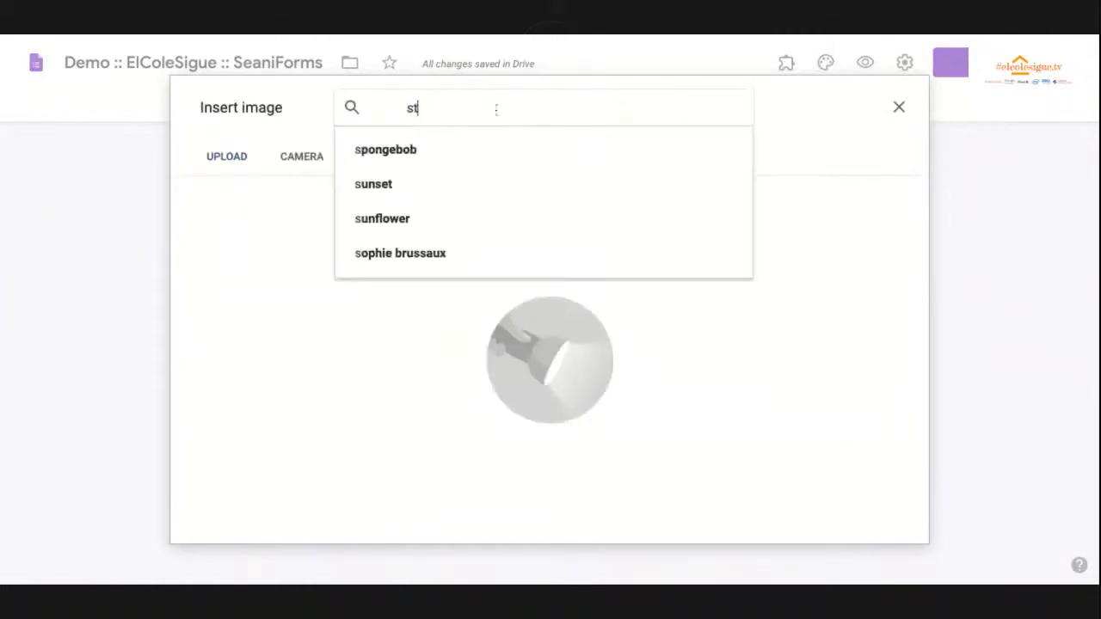
{"action": "key", "text": "BackSpace"}
{"action": "type", "text": "aturn"}
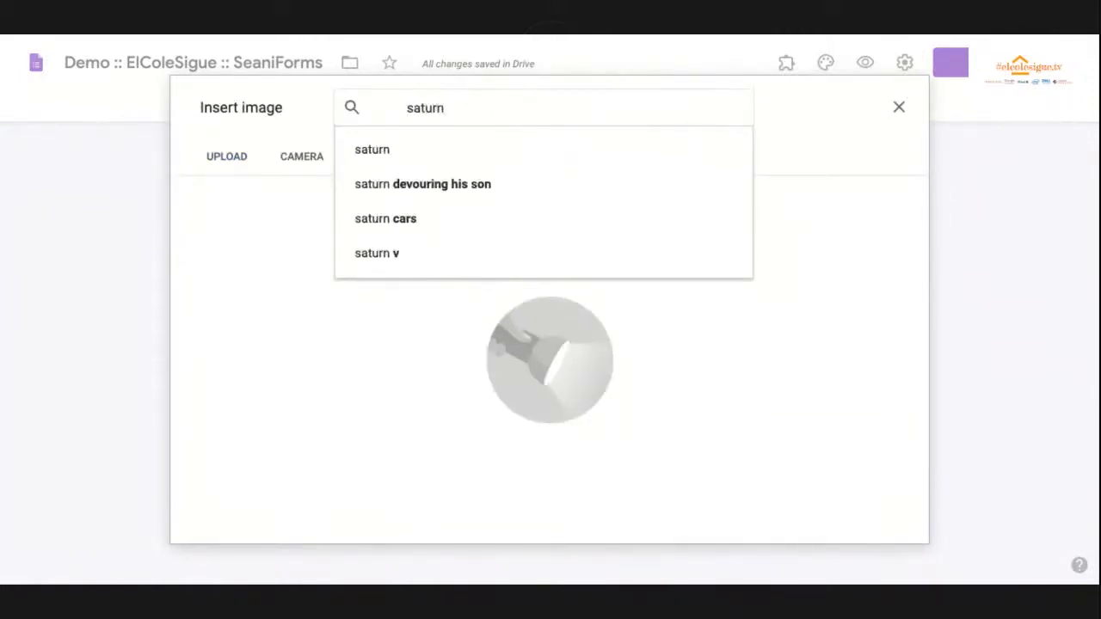
{"action": "key", "text": "Return"}
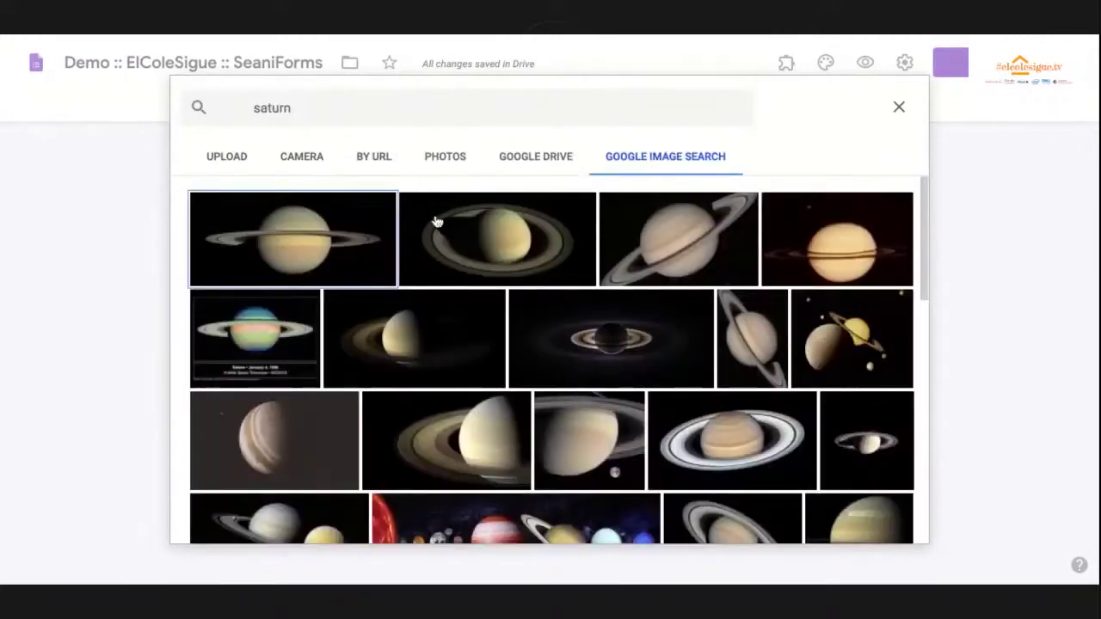
{"action": "left_click", "coordinate": [471, 236]}
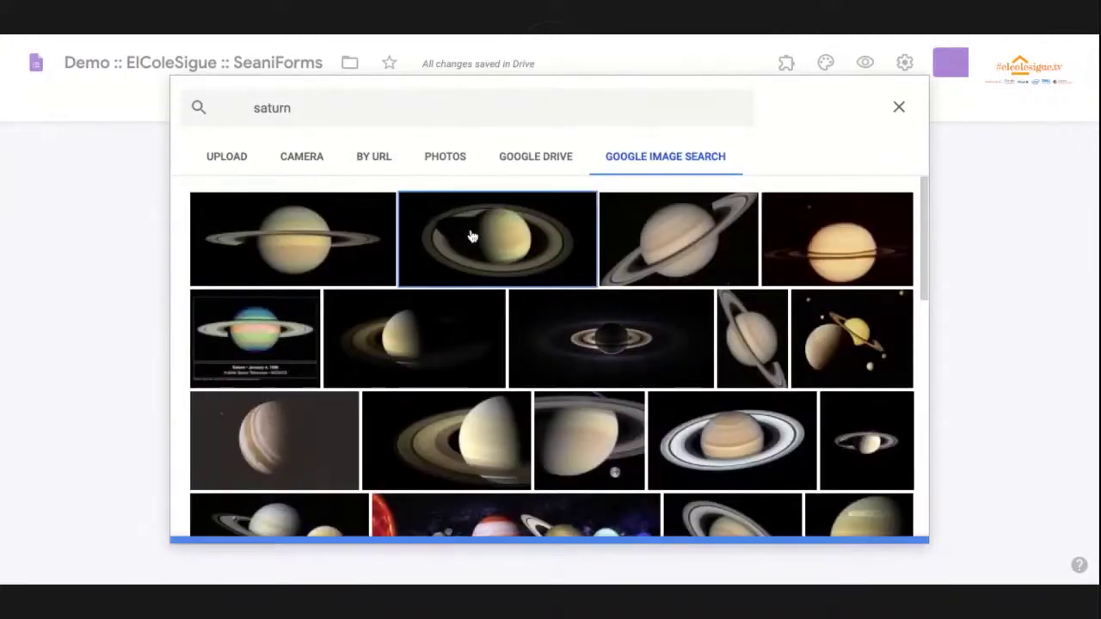
{"action": "left_click", "coordinate": [881, 523]}
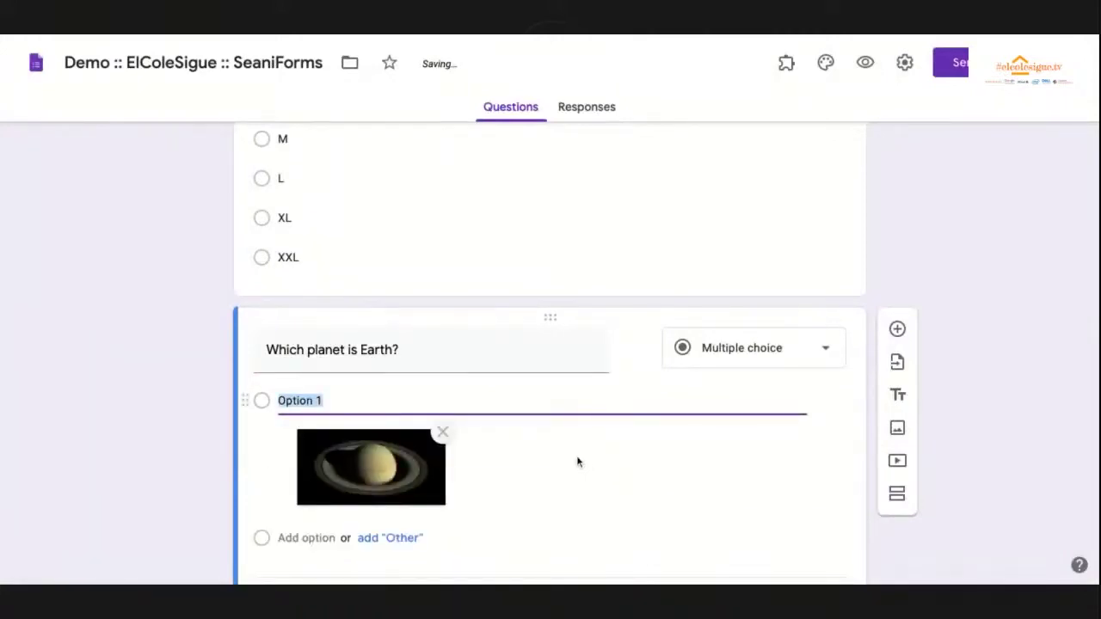
Step: Add a second option to the planet question and insert a globe picture found with a Google image search for "earth"
{"action": "key", "text": "Return"}
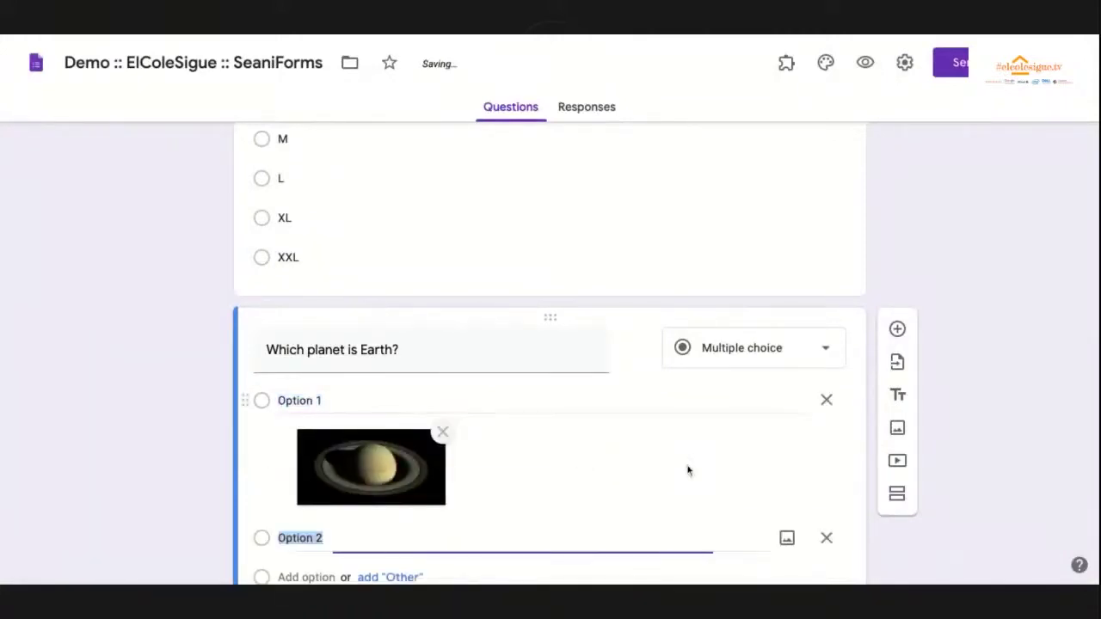
{"action": "left_click", "coordinate": [787, 538]}
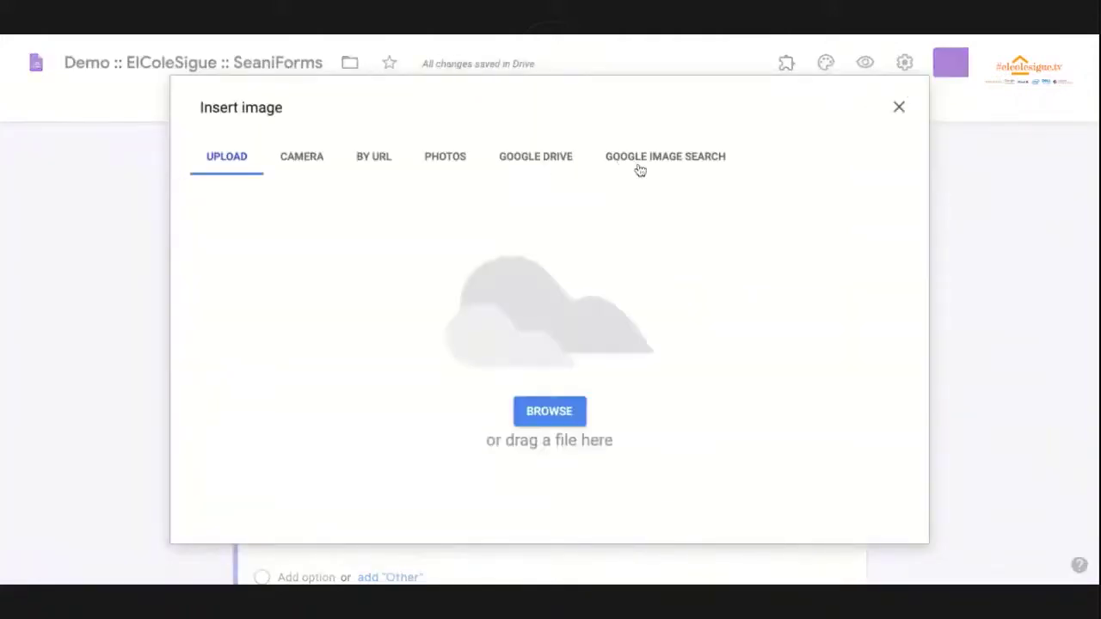
{"action": "left_click", "coordinate": [639, 166]}
{"action": "type", "text": "earth"}
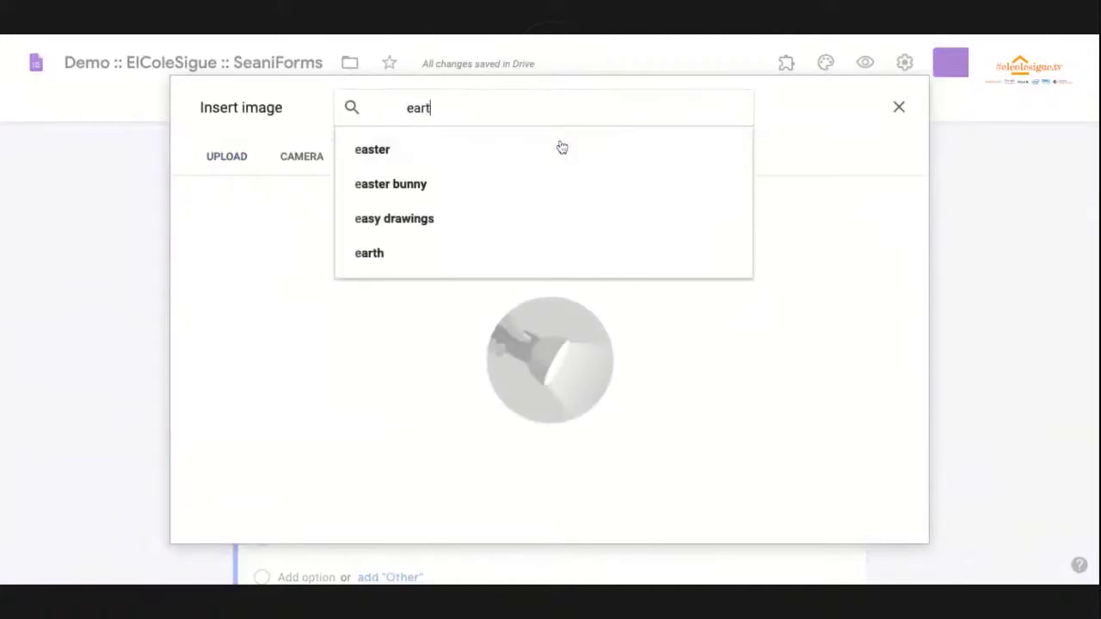
{"action": "key", "text": "Return"}
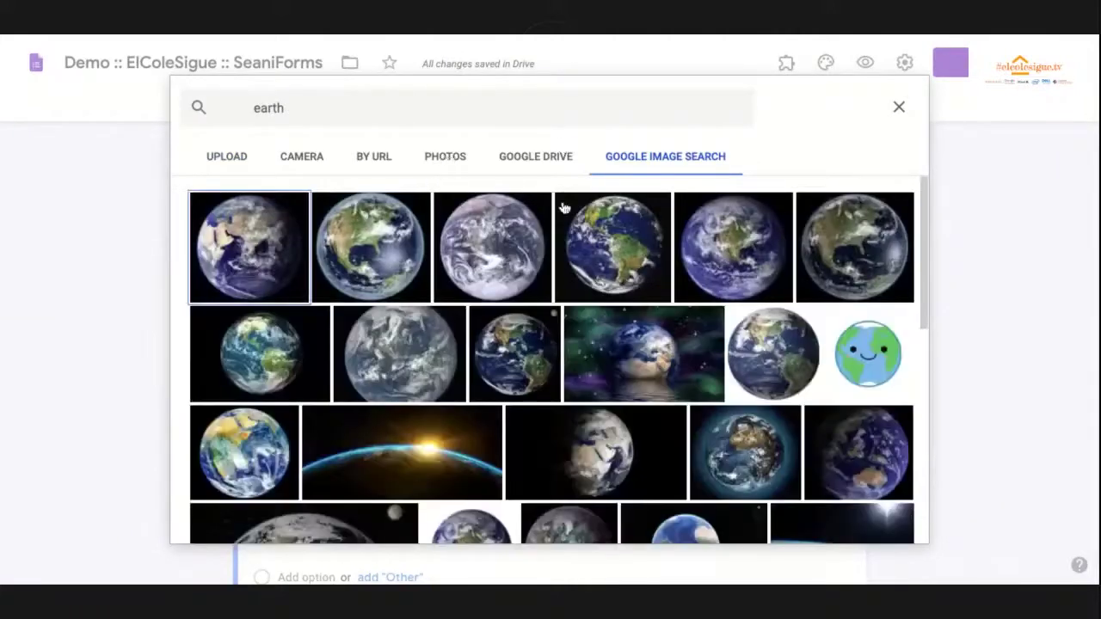
{"action": "left_click", "coordinate": [628, 247]}
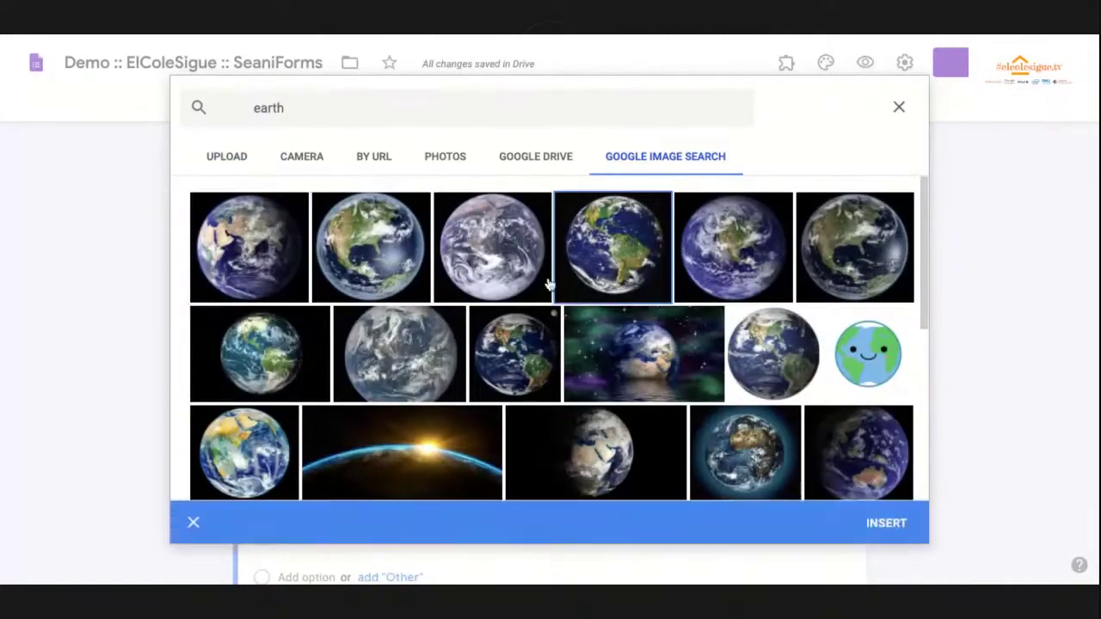
{"action": "left_click", "coordinate": [887, 522]}
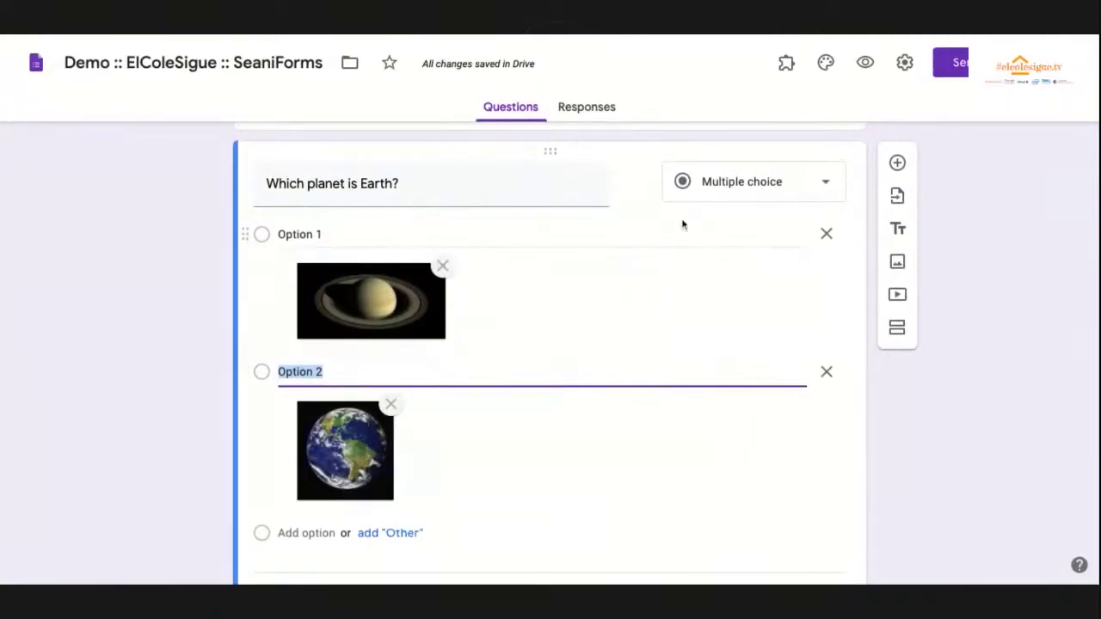
{"action": "scroll", "coordinate": [671, 293], "scroll_direction": "down", "scroll_amount": 2}
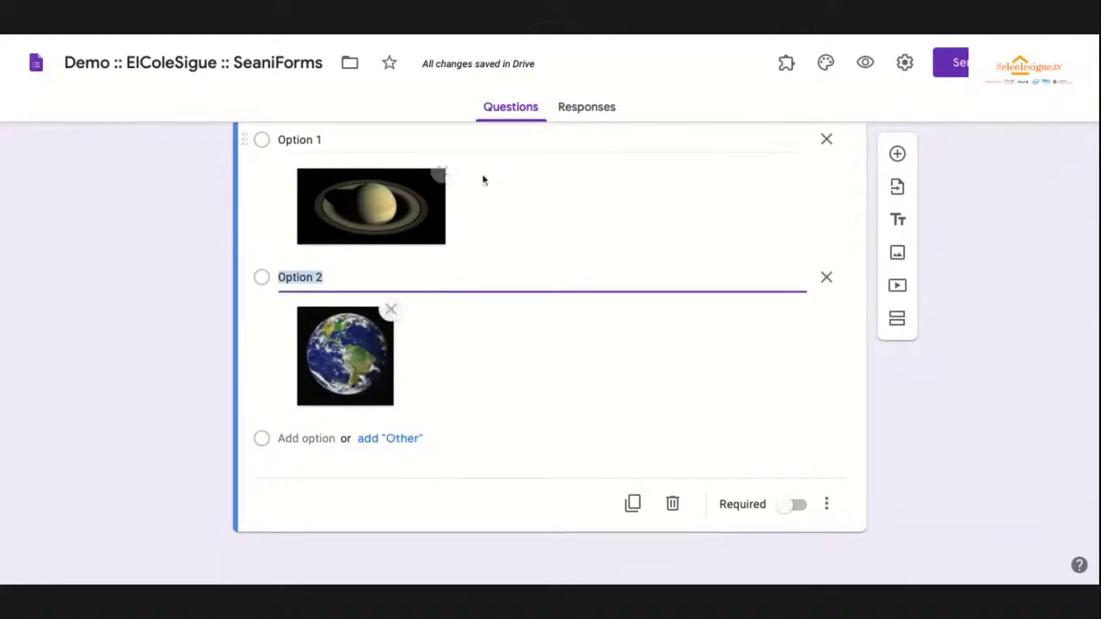
Step: Change the form's theme color to green and its background color to the Dark green shade
{"action": "scroll", "coordinate": [519, 221], "scroll_direction": "up", "scroll_amount": 3}
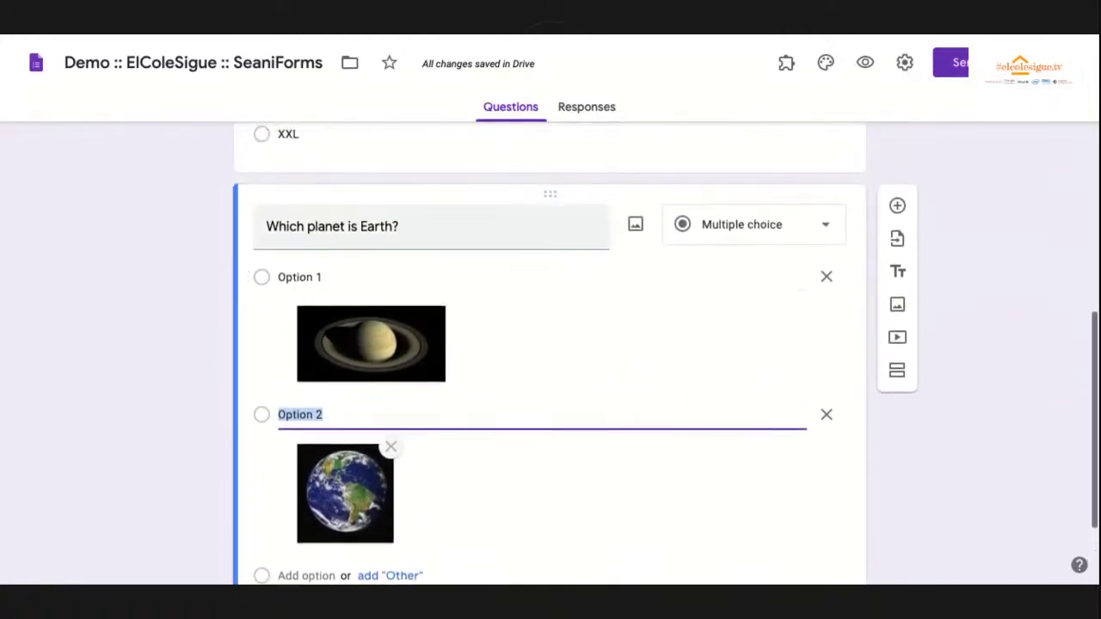
{"action": "scroll", "coordinate": [551, 352], "scroll_direction": "up", "scroll_amount": 3}
{"action": "scroll", "coordinate": [551, 353], "scroll_direction": "up", "scroll_amount": 5}
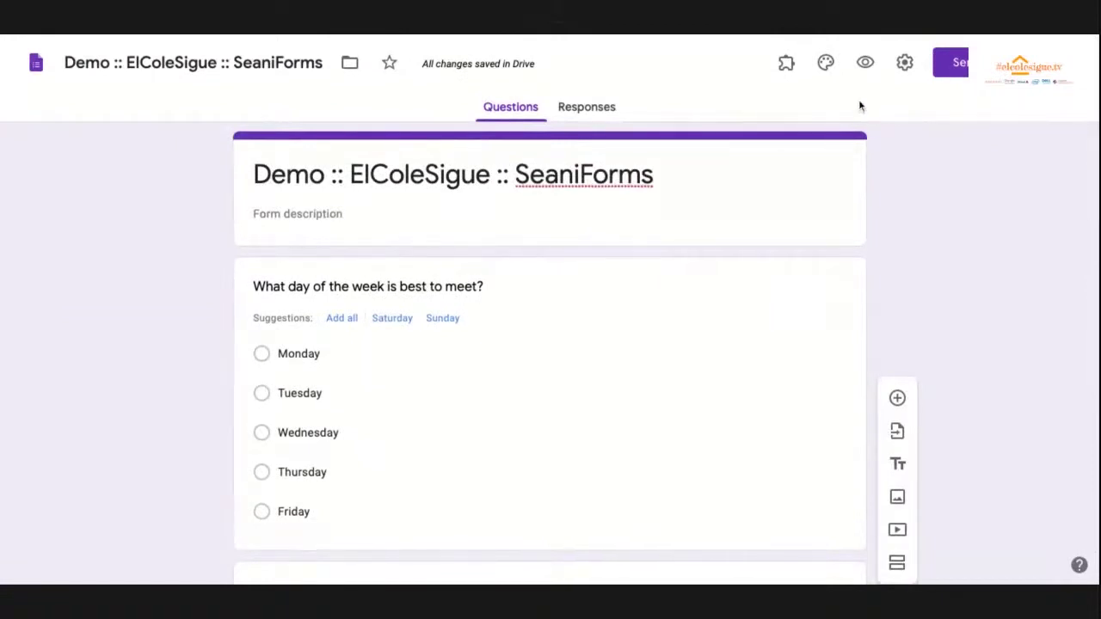
{"action": "left_click", "coordinate": [826, 63]}
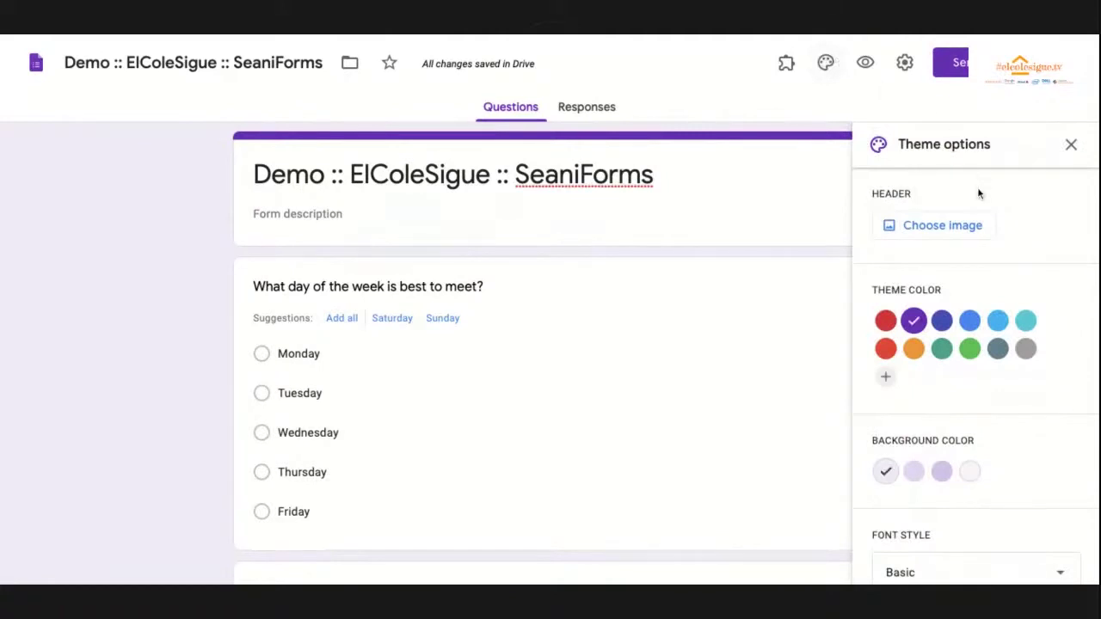
{"action": "scroll", "coordinate": [978, 194], "scroll_direction": "down", "scroll_amount": 2}
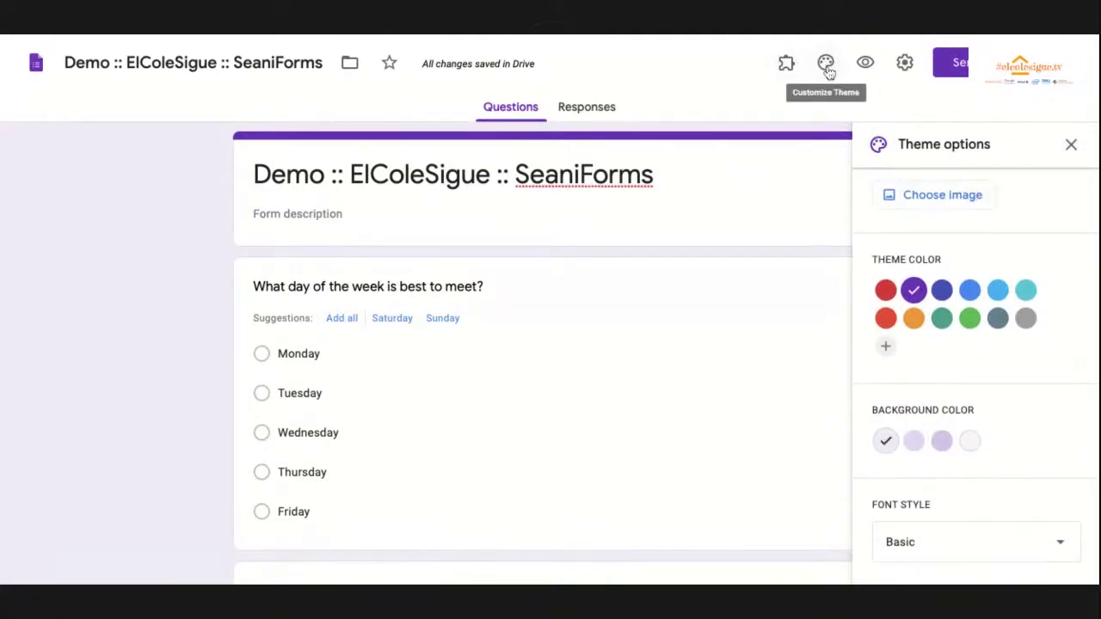
{"action": "left_click", "coordinate": [947, 292]}
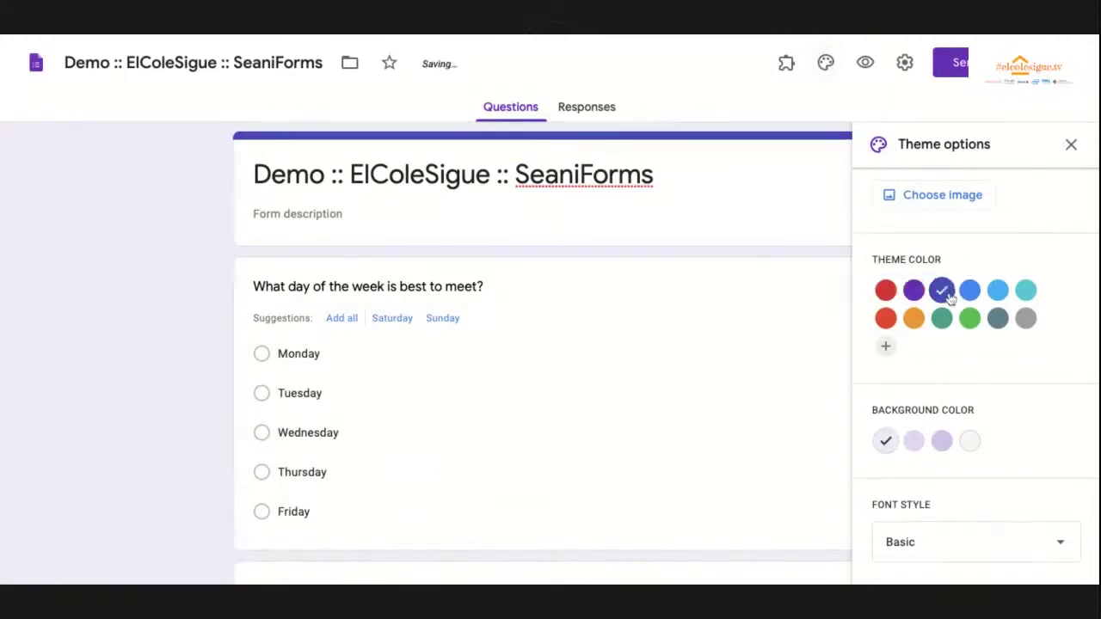
{"action": "left_click", "coordinate": [970, 318]}
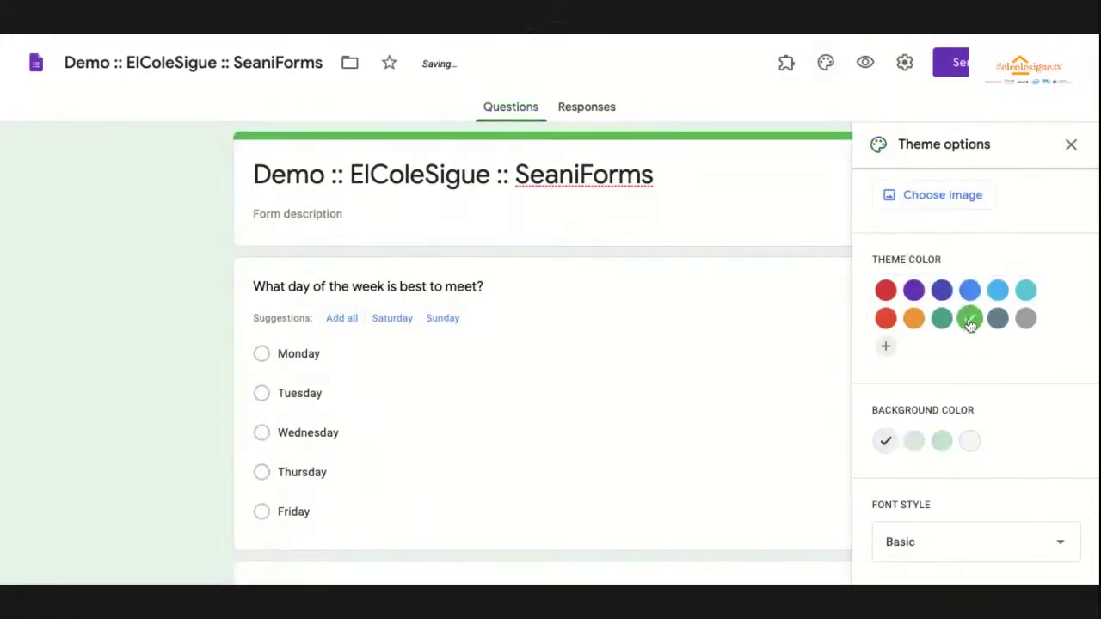
{"action": "left_click", "coordinate": [941, 440]}
{"action": "scroll", "coordinate": [943, 441], "scroll_direction": "down", "scroll_amount": 2}
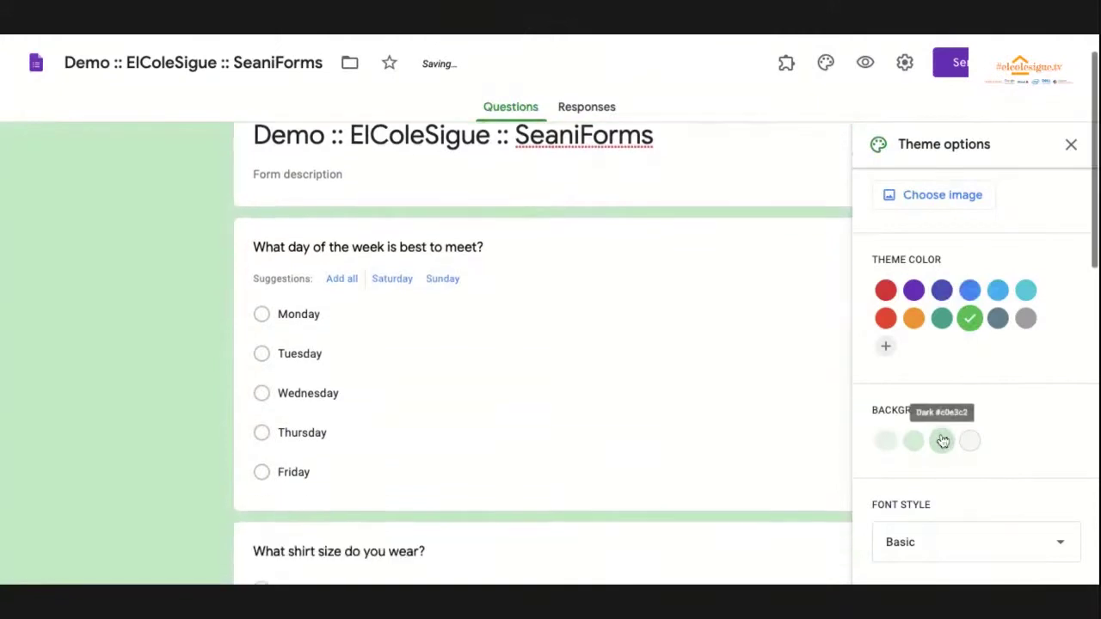
{"action": "scroll", "coordinate": [969, 356], "scroll_direction": "up", "scroll_amount": 1}
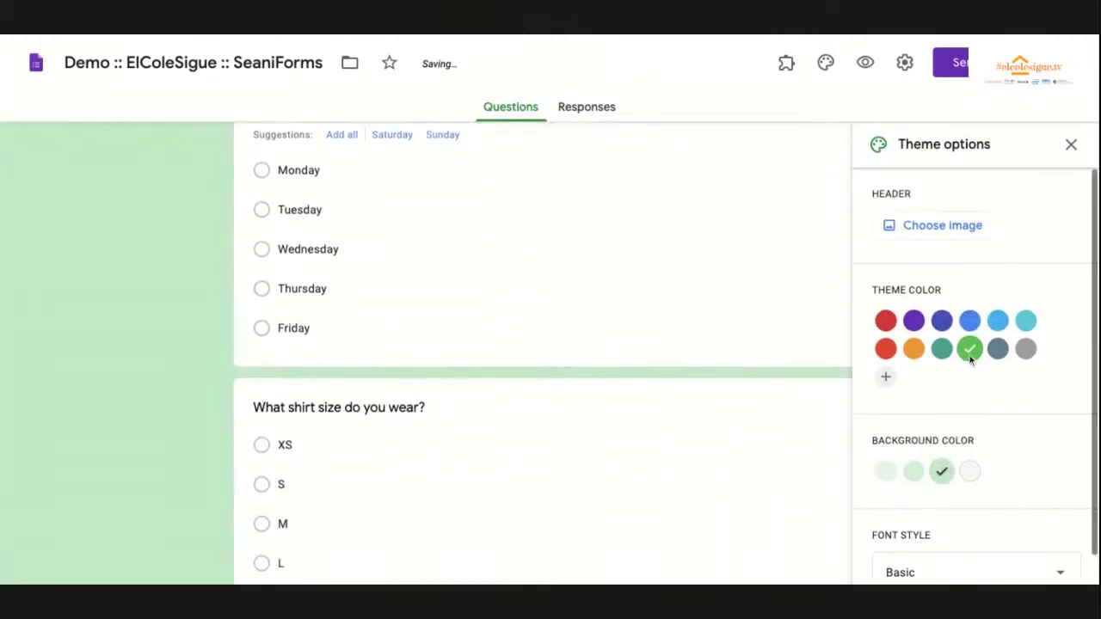
{"action": "left_click", "coordinate": [1072, 148]}
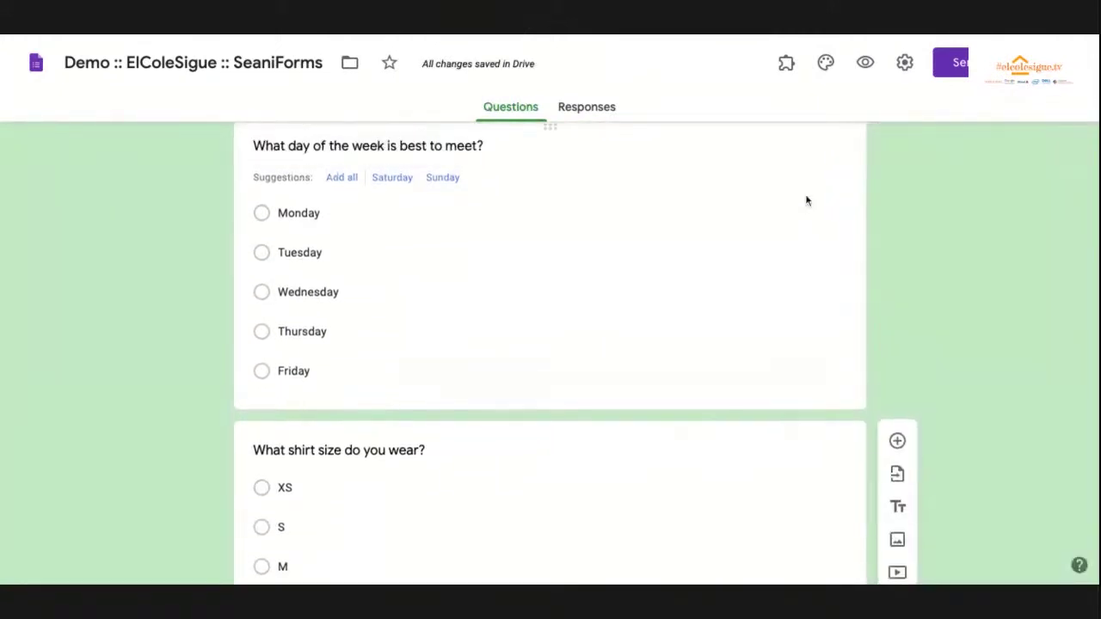
{"action": "scroll", "coordinate": [806, 200], "scroll_direction": "up", "scroll_amount": 3}
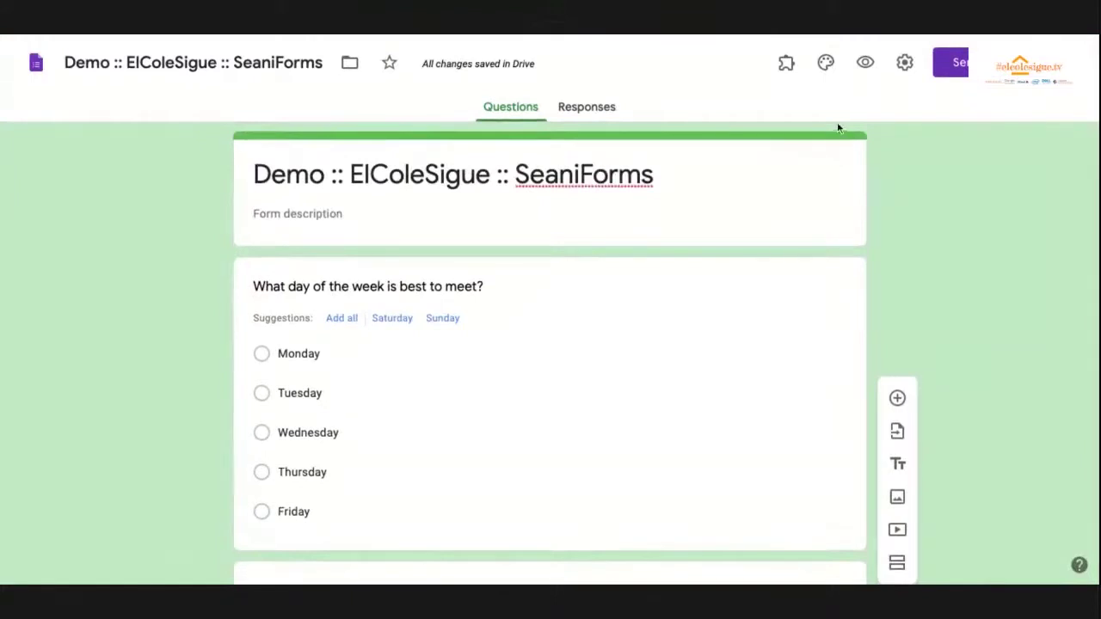
{"action": "left_click", "coordinate": [903, 71]}
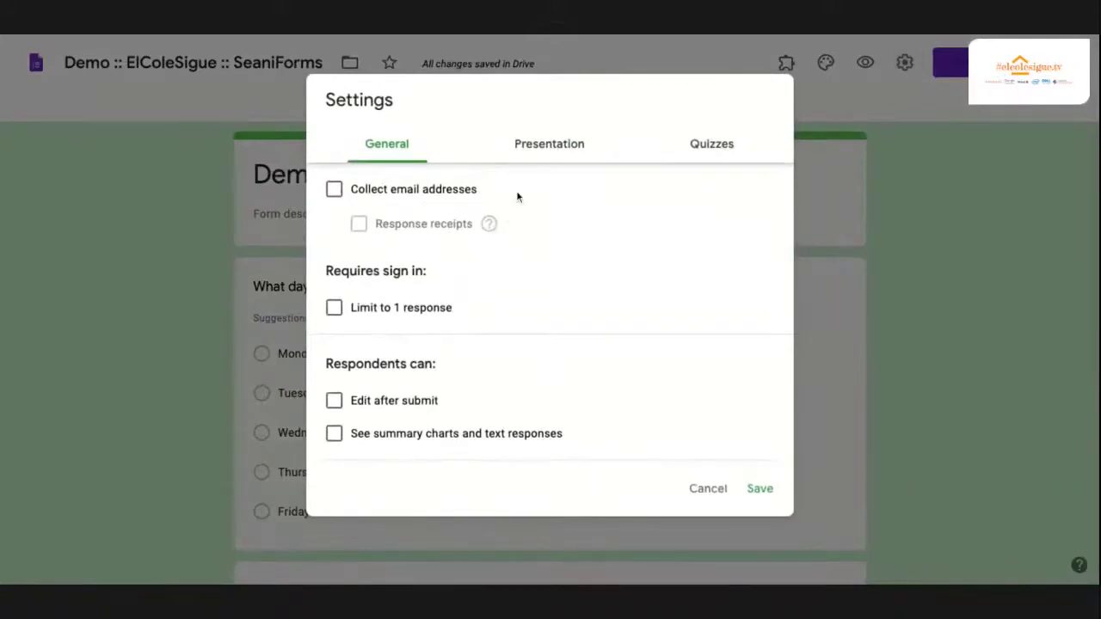
{"action": "left_click", "coordinate": [555, 148]}
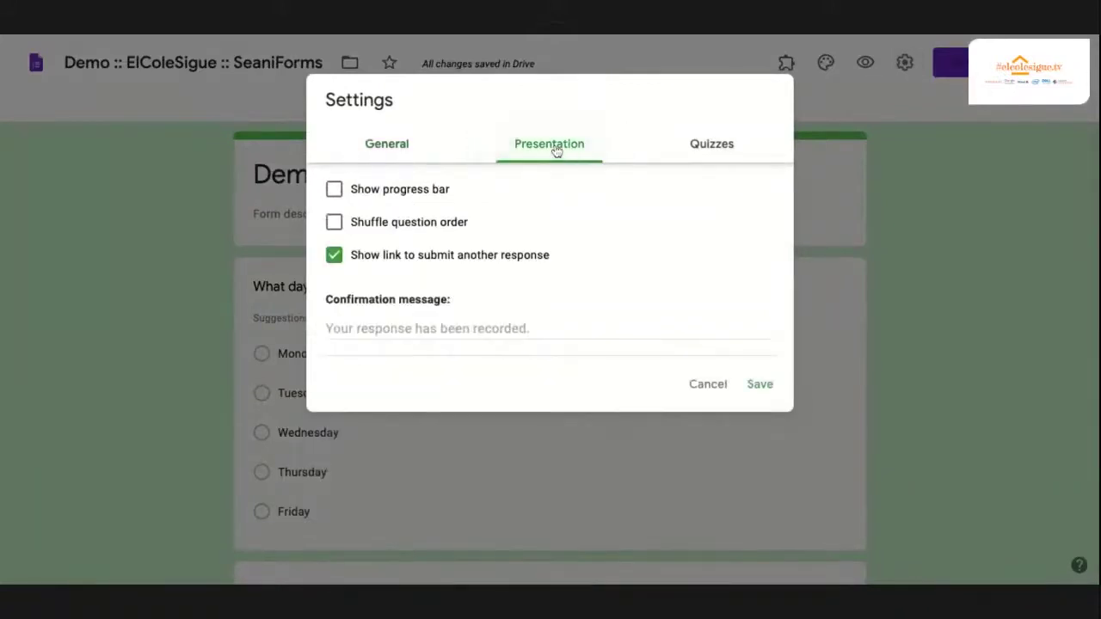
{"action": "left_click", "coordinate": [391, 323]}
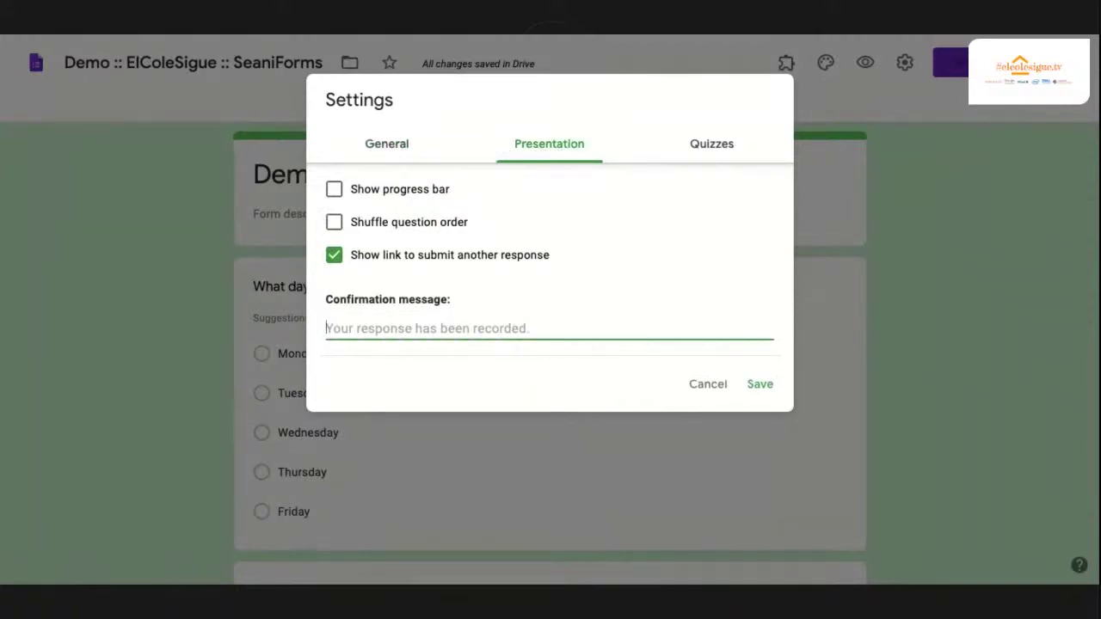
{"action": "type", "text": "Th"}
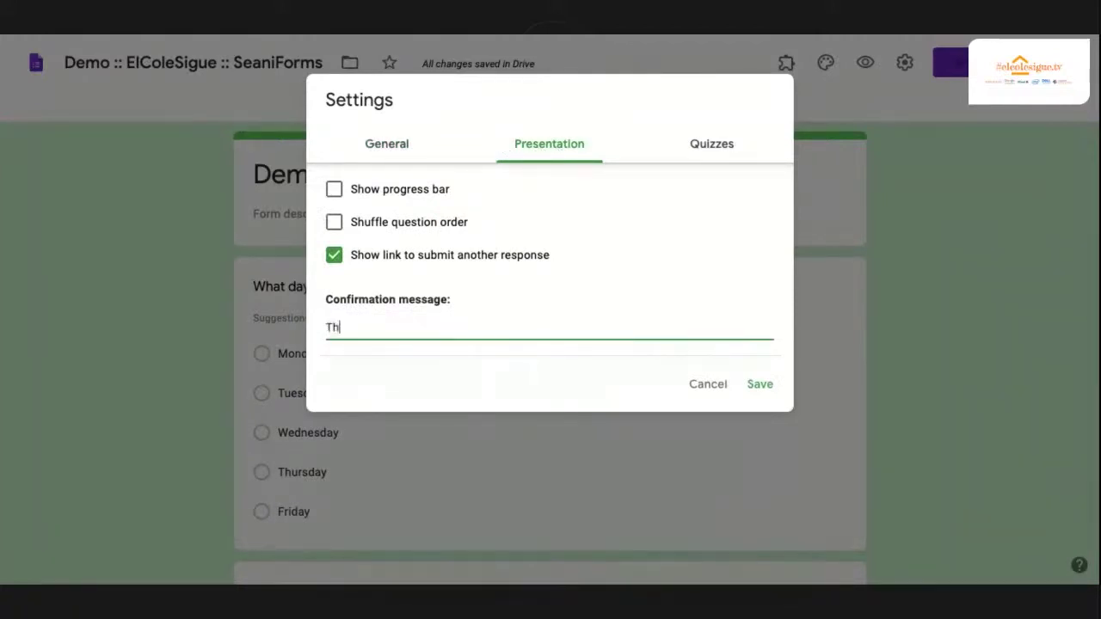
{"action": "type", "text": "is is bas"}
{"action": "type", "text": "ally unlimitied text"}
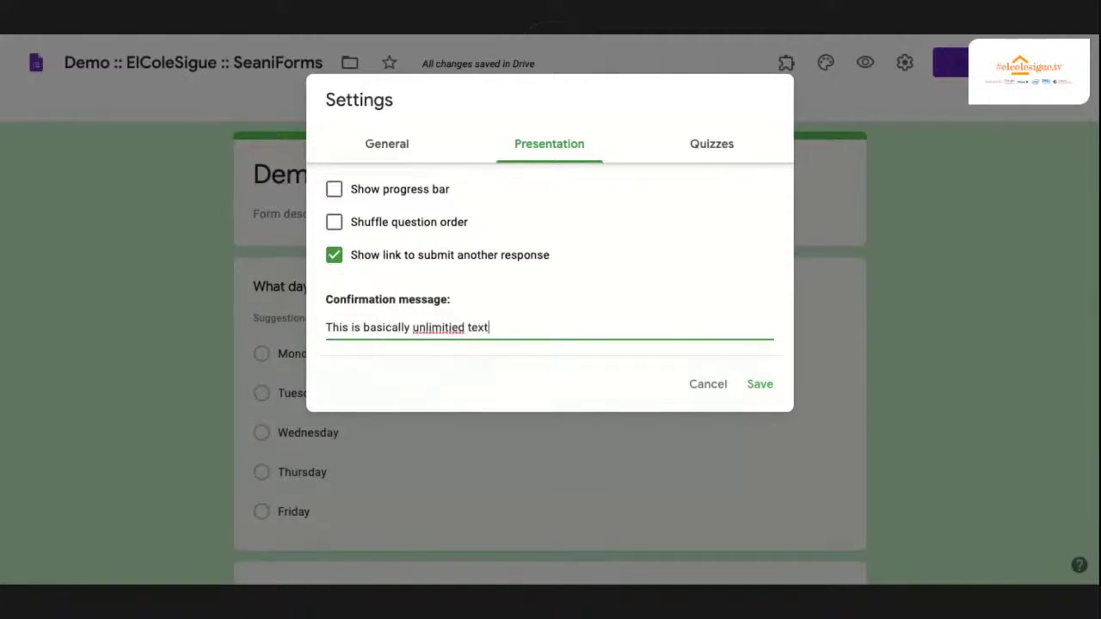
{"action": "type", "text": "......http://youtube.com/jksfgireugiuerng"}
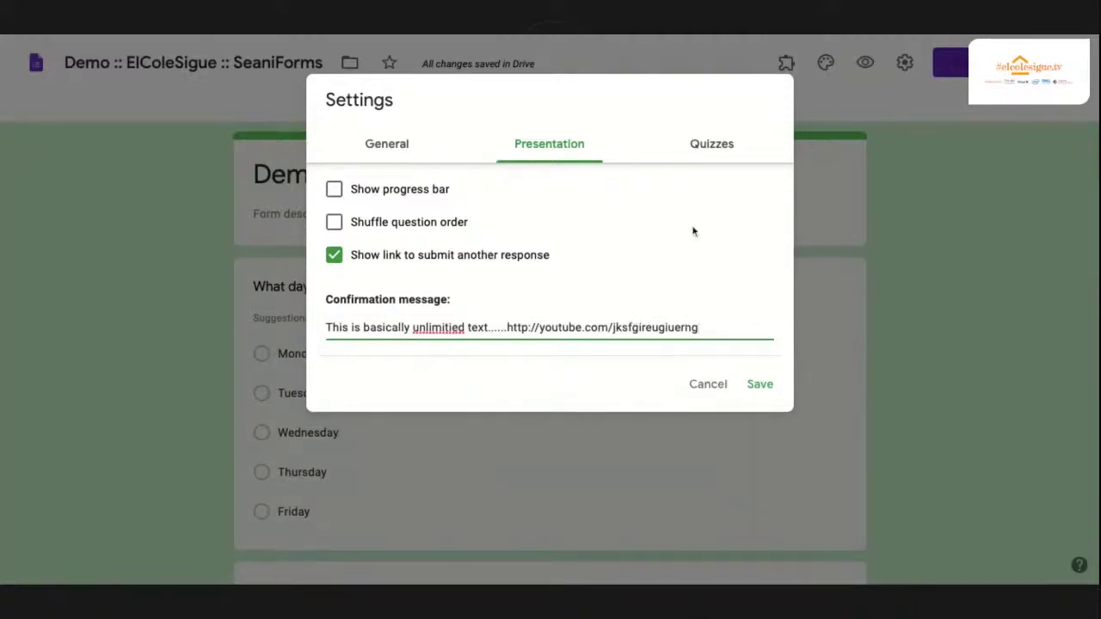
Step: Try making the form a quiz, look through the quiz options, and discard the settings changes
{"action": "left_click", "coordinate": [714, 146]}
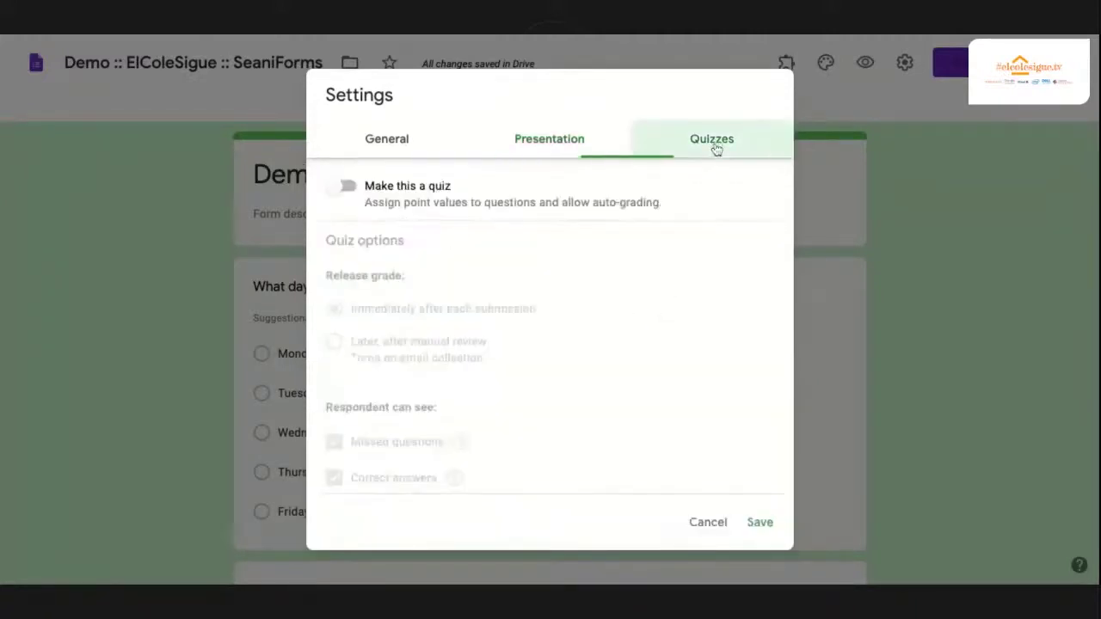
{"action": "left_click", "coordinate": [344, 187]}
{"action": "scroll", "coordinate": [482, 297], "scroll_direction": "down", "scroll_amount": 2}
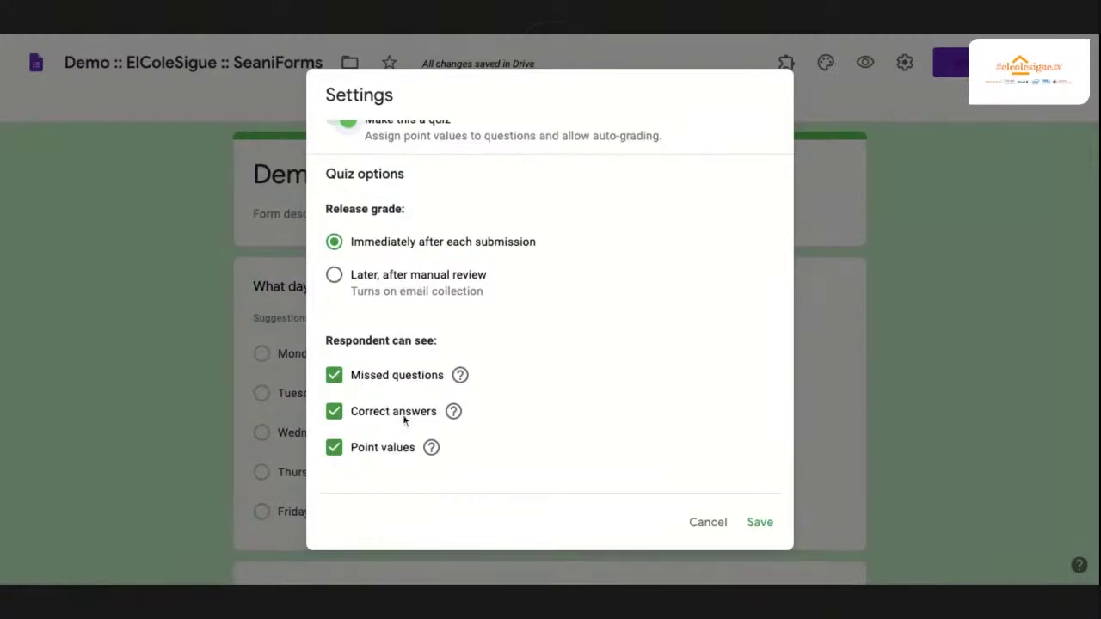
{"action": "scroll", "coordinate": [472, 311], "scroll_direction": "up", "scroll_amount": 1}
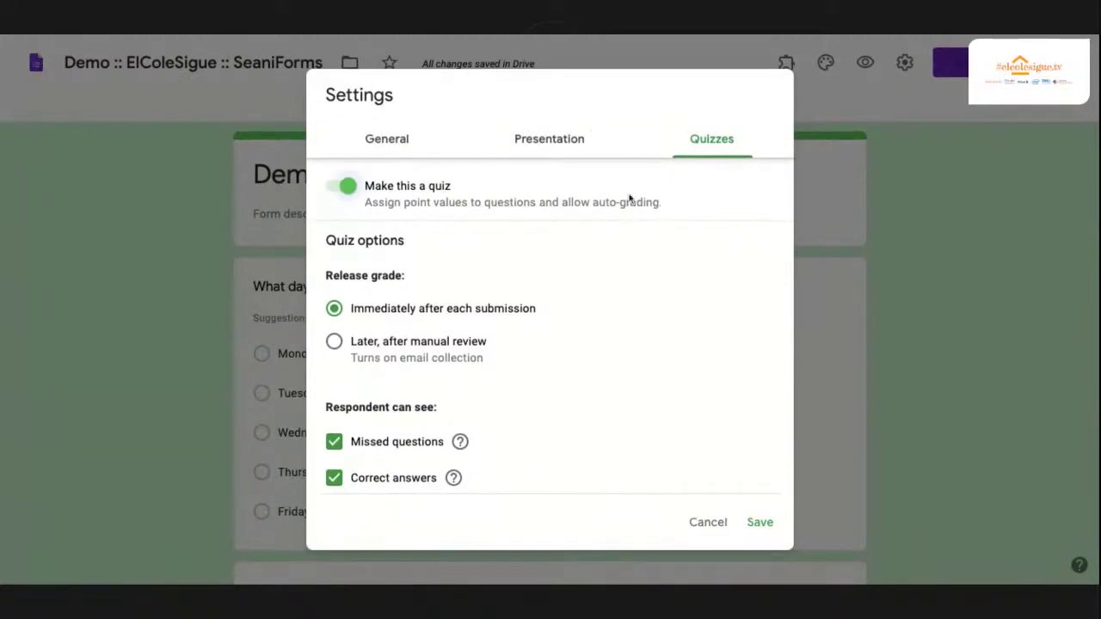
{"action": "left_click", "coordinate": [707, 523]}
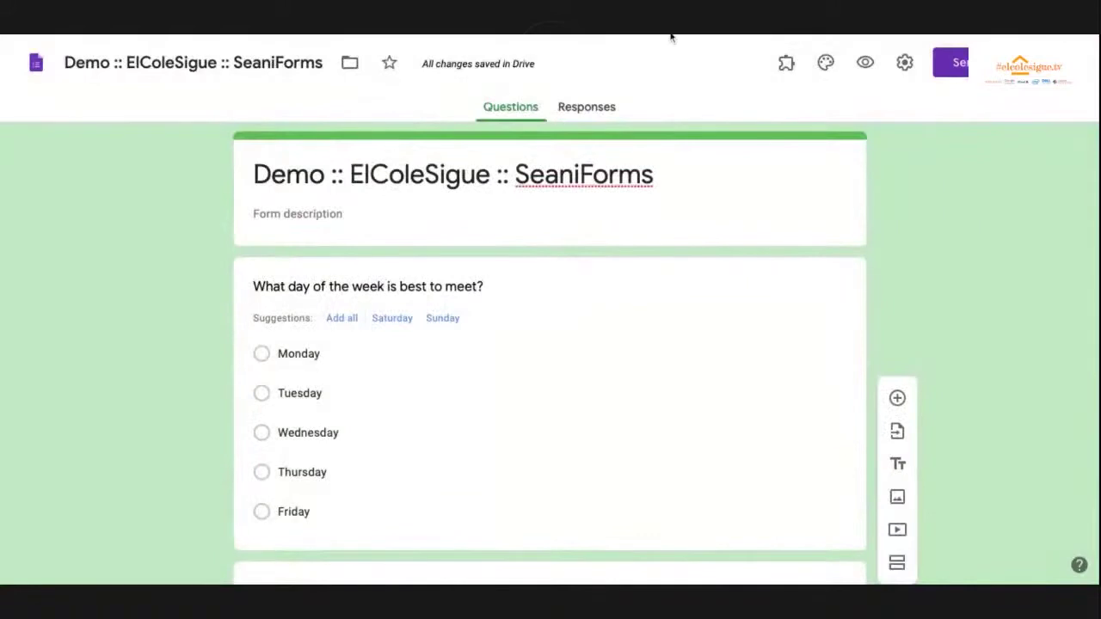
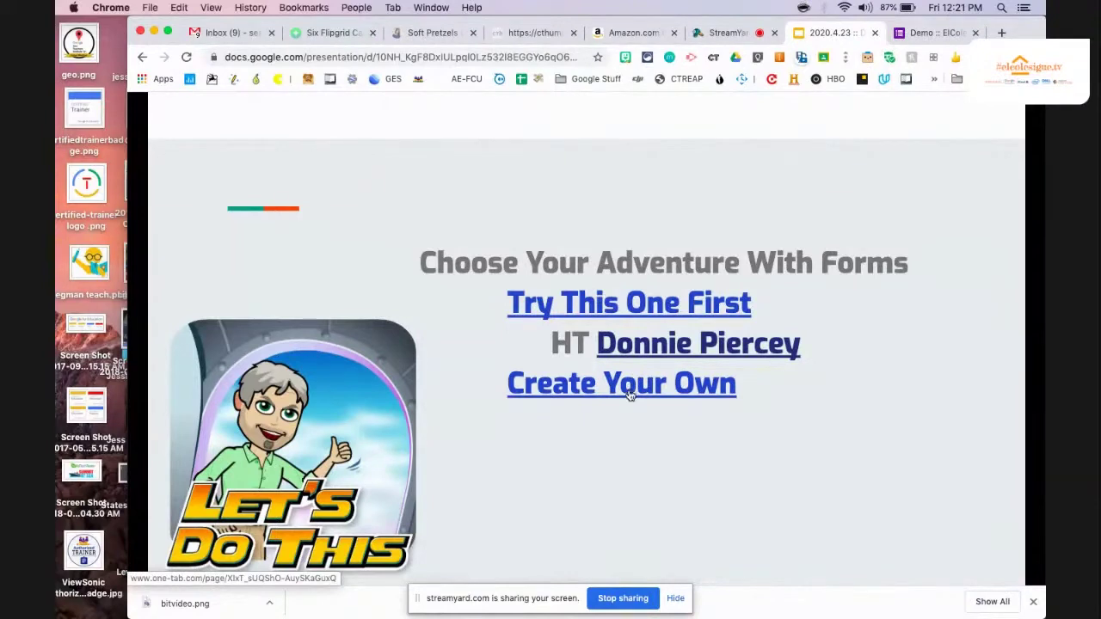
Step: View the shared resources behind the slide's "Create Your Own" link, close them and return to the demo form
{"action": "left_click", "coordinate": [636, 392]}
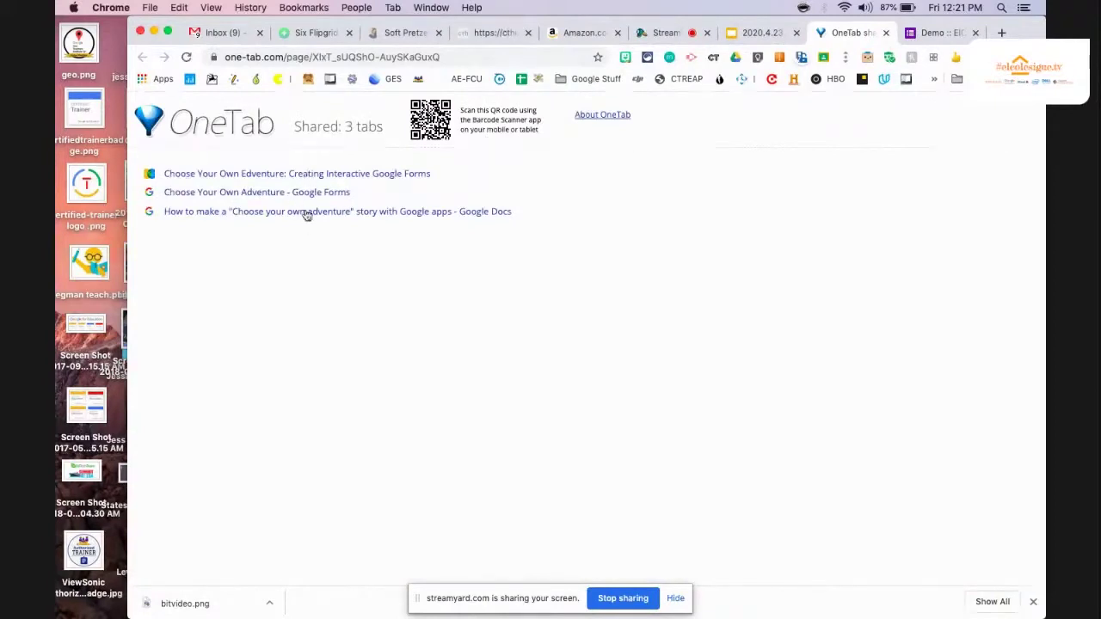
{"action": "left_click", "coordinate": [887, 33]}
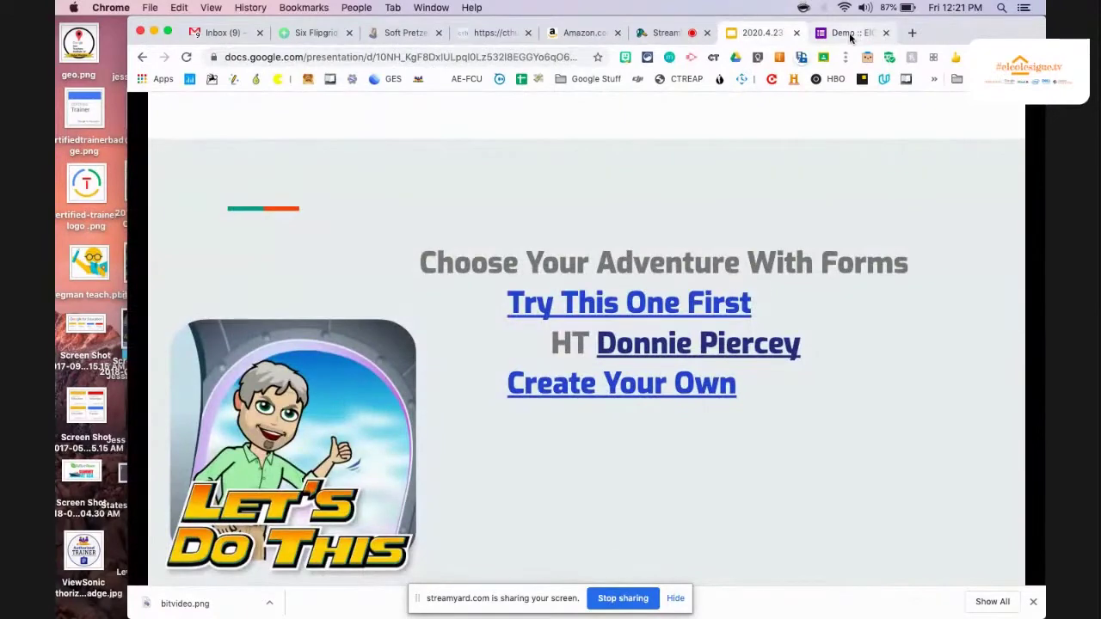
{"action": "left_click", "coordinate": [849, 32]}
Step: Add a multiple choice question after the planet question reading "Do you want to learn about math or history?"
{"action": "scroll", "coordinate": [678, 374], "scroll_direction": "down", "scroll_amount": 10}
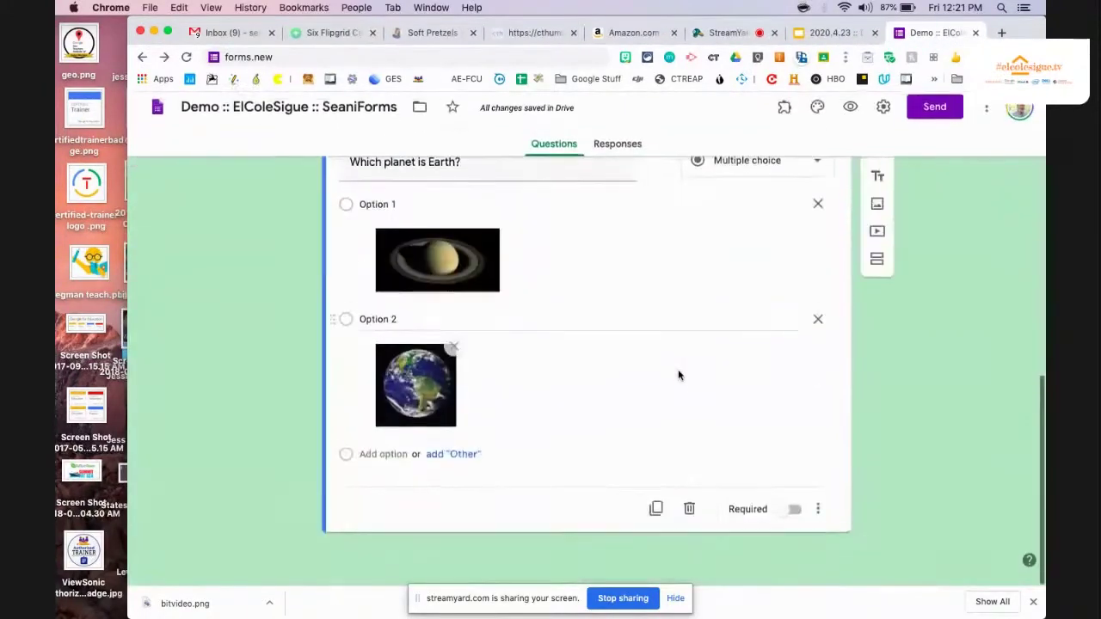
{"action": "left_click", "coordinate": [673, 387]}
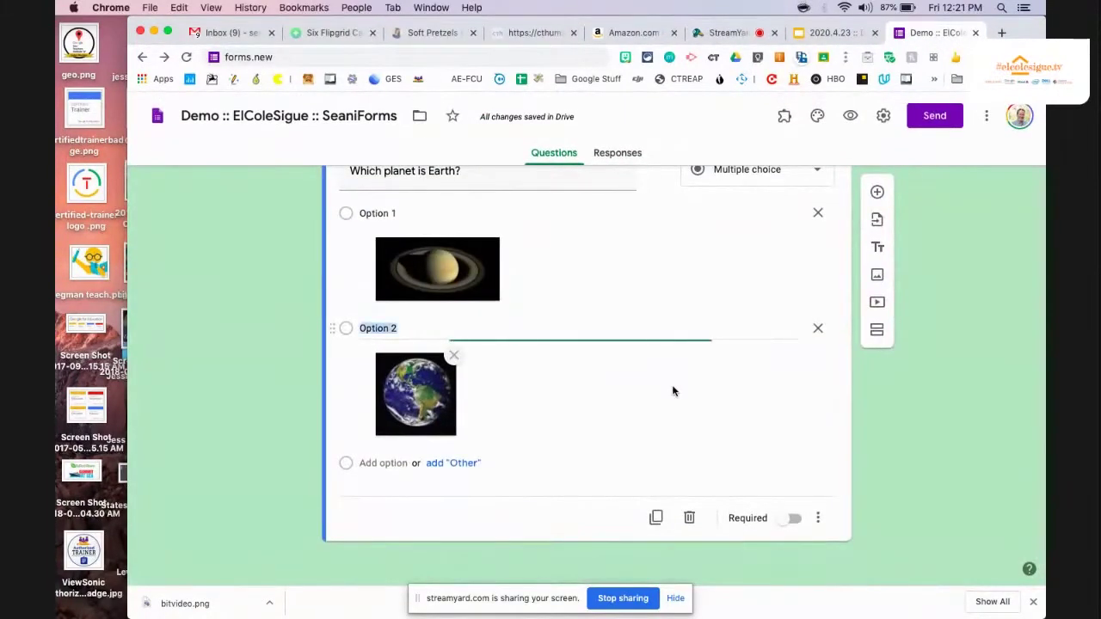
{"action": "left_click", "coordinate": [877, 193]}
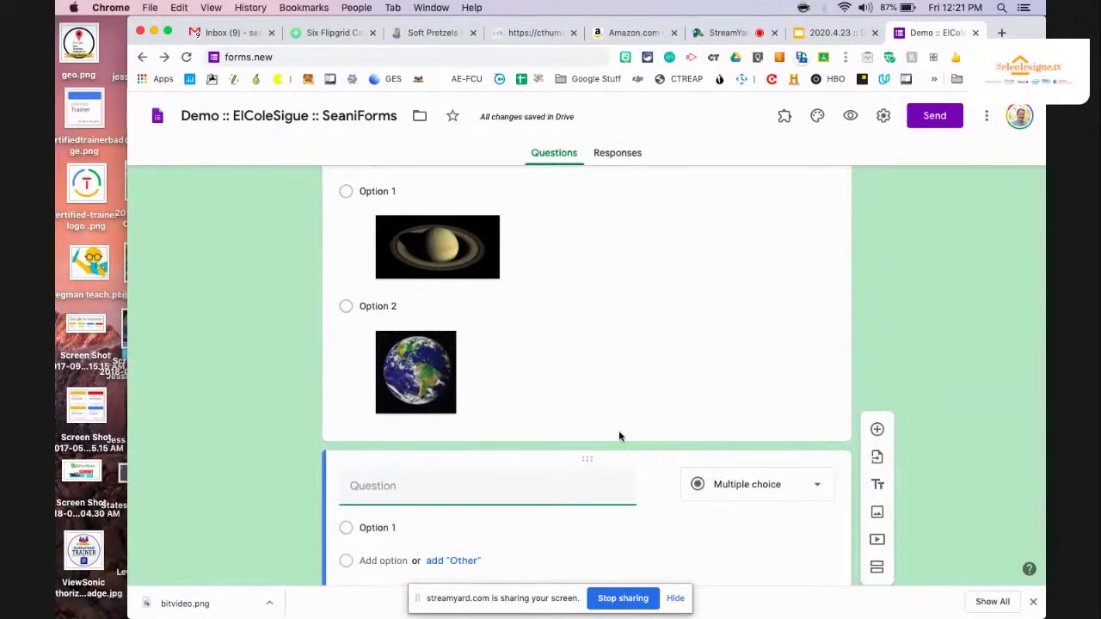
{"action": "type", "text": "Do you want to learn about math "}
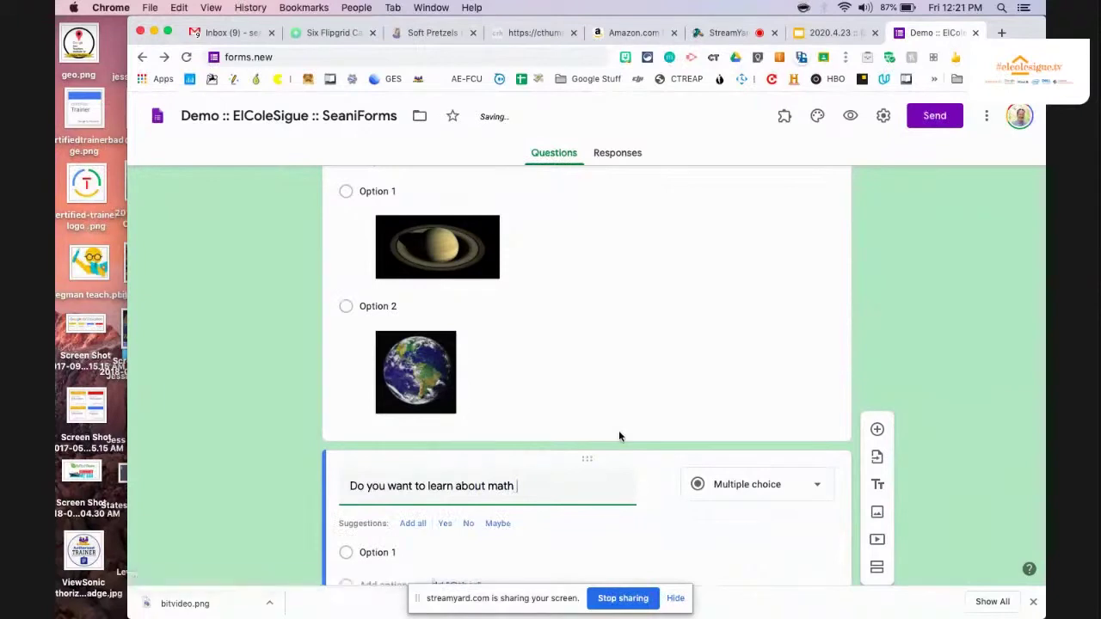
{"action": "type", "text": "or"}
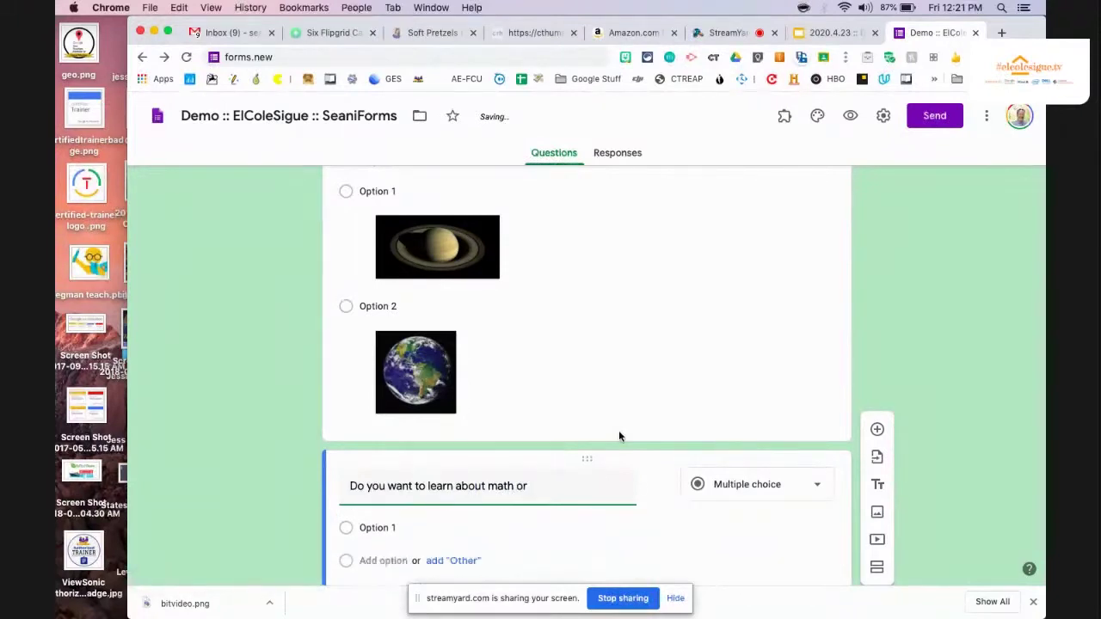
{"action": "type", "text": " histor"}
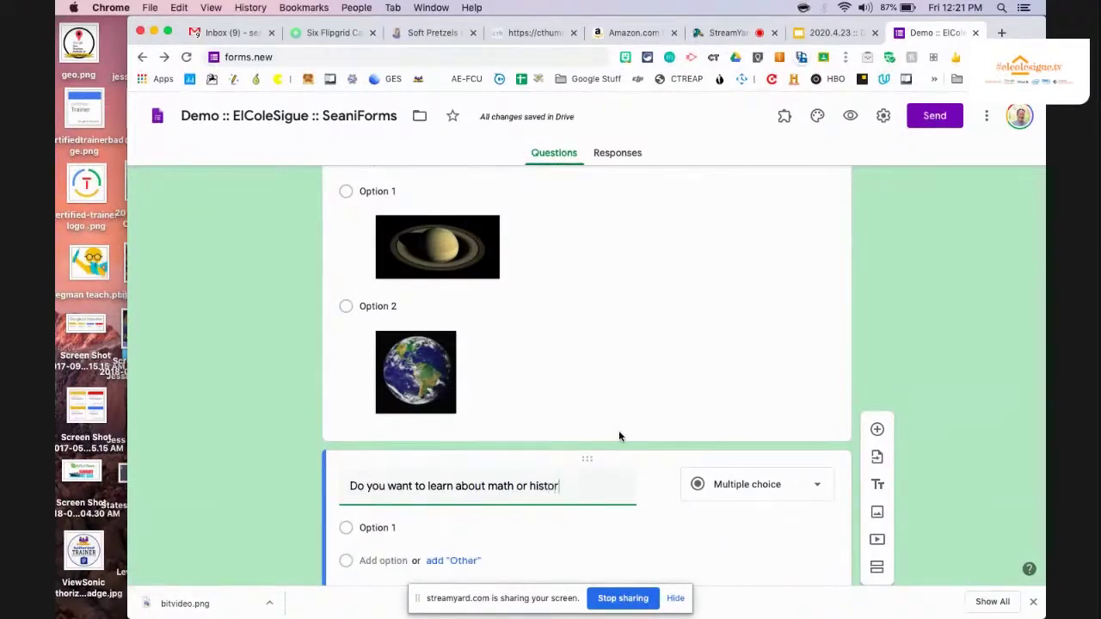
{"action": "type", "text": "y?"}
Step: Enter "Math" and "History" as the two options of the math or history question
{"action": "left_click", "coordinate": [428, 551]}
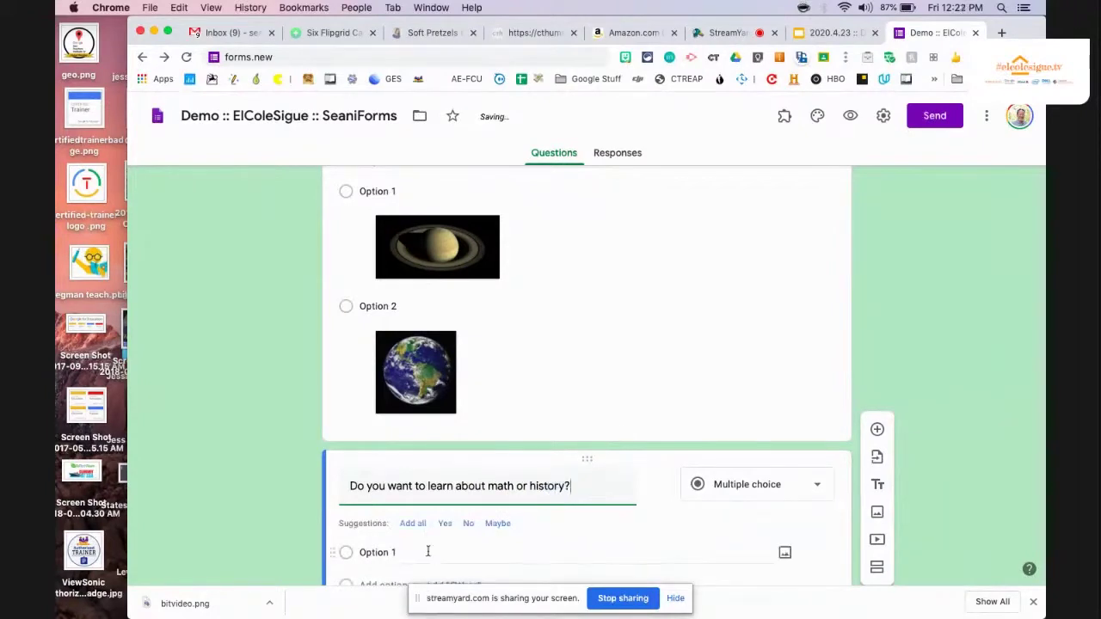
{"action": "type", "text": "Math"}
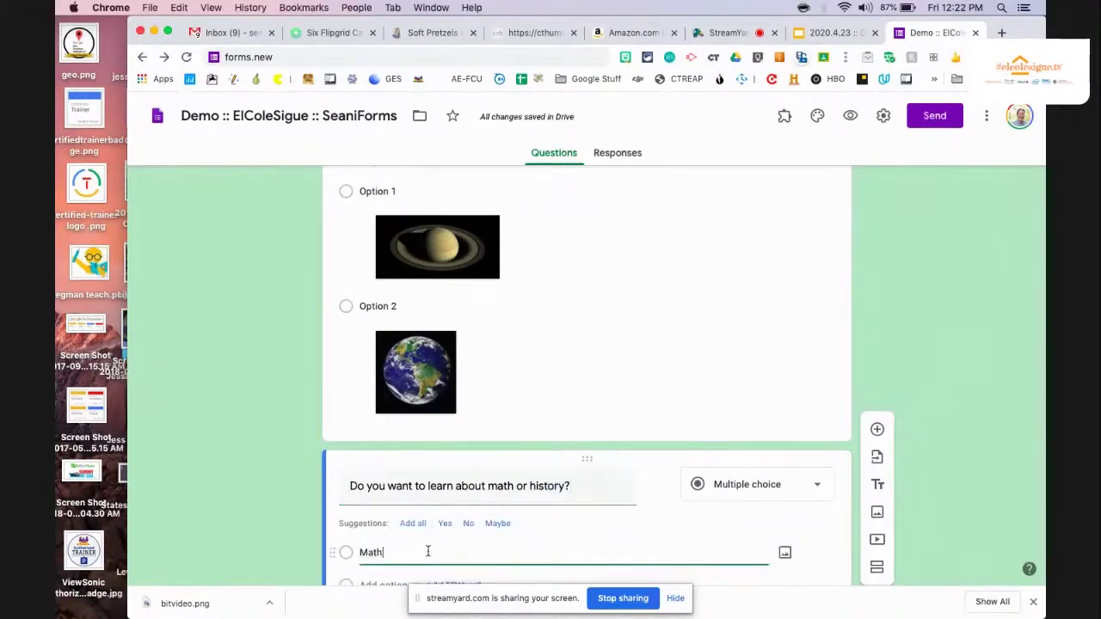
{"action": "scroll", "coordinate": [428, 555], "scroll_direction": "down", "scroll_amount": 3}
{"action": "key", "text": "Return"}
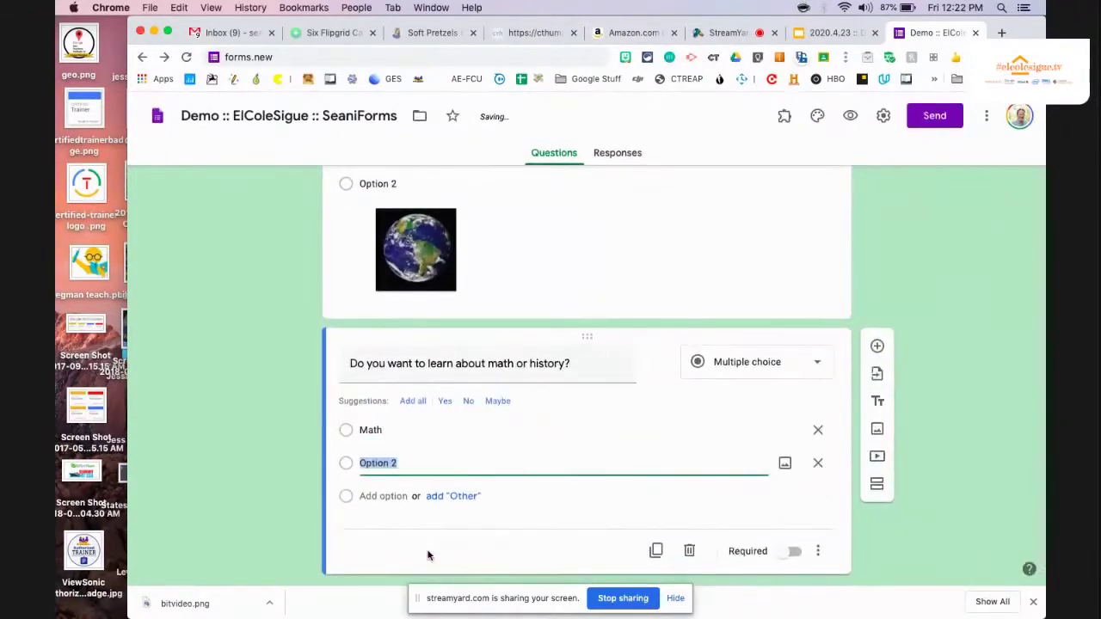
{"action": "type", "text": "History"}
Step: Add a new section to the form after the math or history question
{"action": "scroll", "coordinate": [579, 515], "scroll_direction": "down", "scroll_amount": 1}
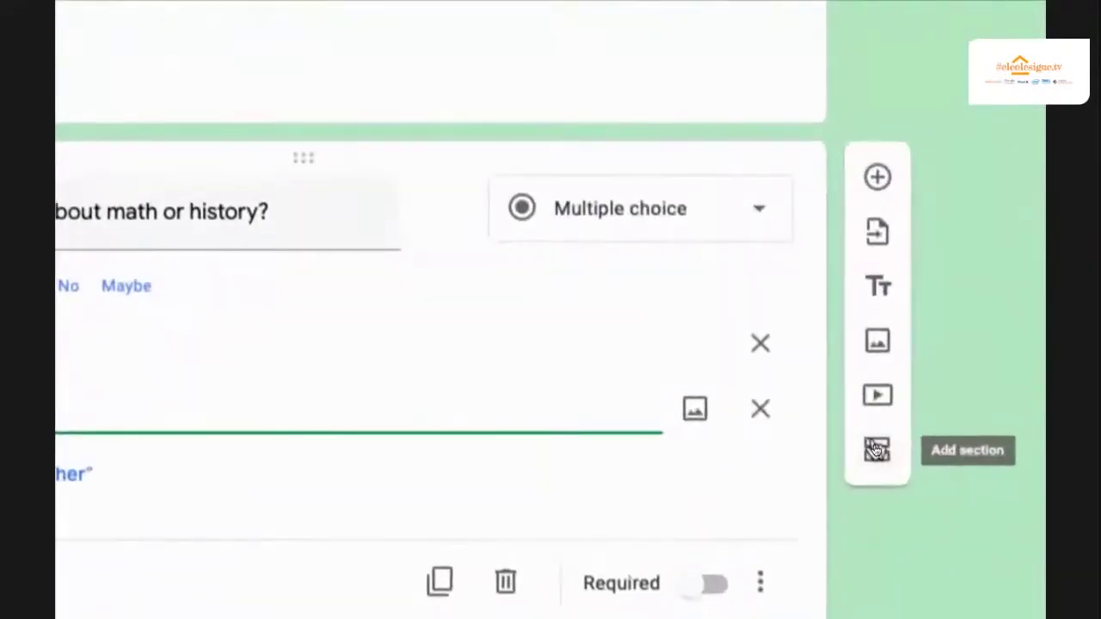
{"action": "left_click", "coordinate": [877, 456]}
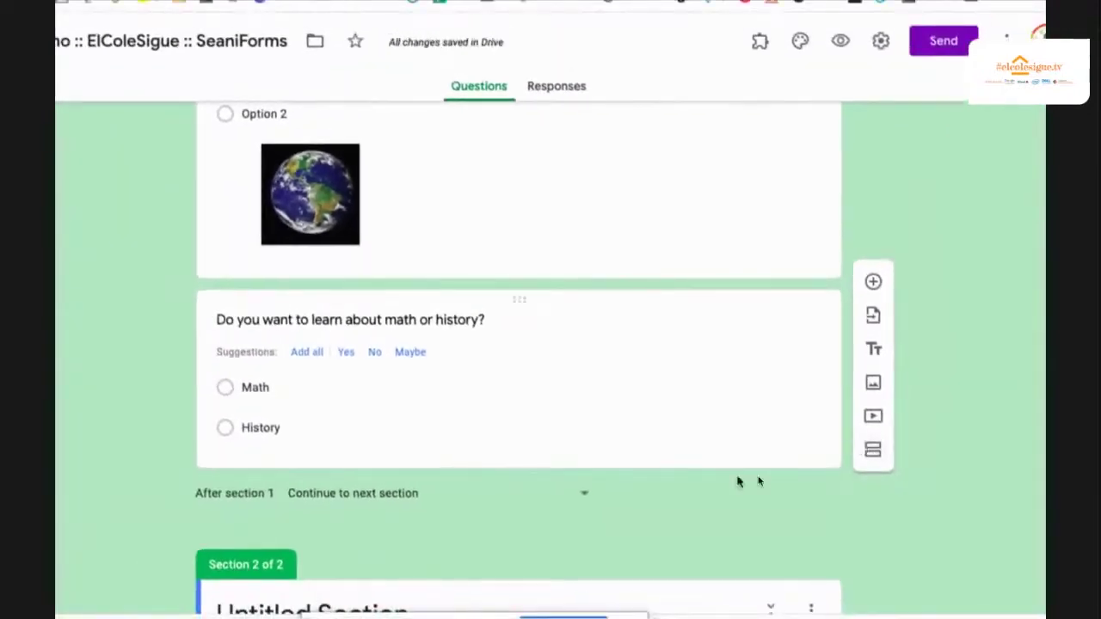
{"action": "scroll", "coordinate": [704, 497], "scroll_direction": "down", "scroll_amount": 1}
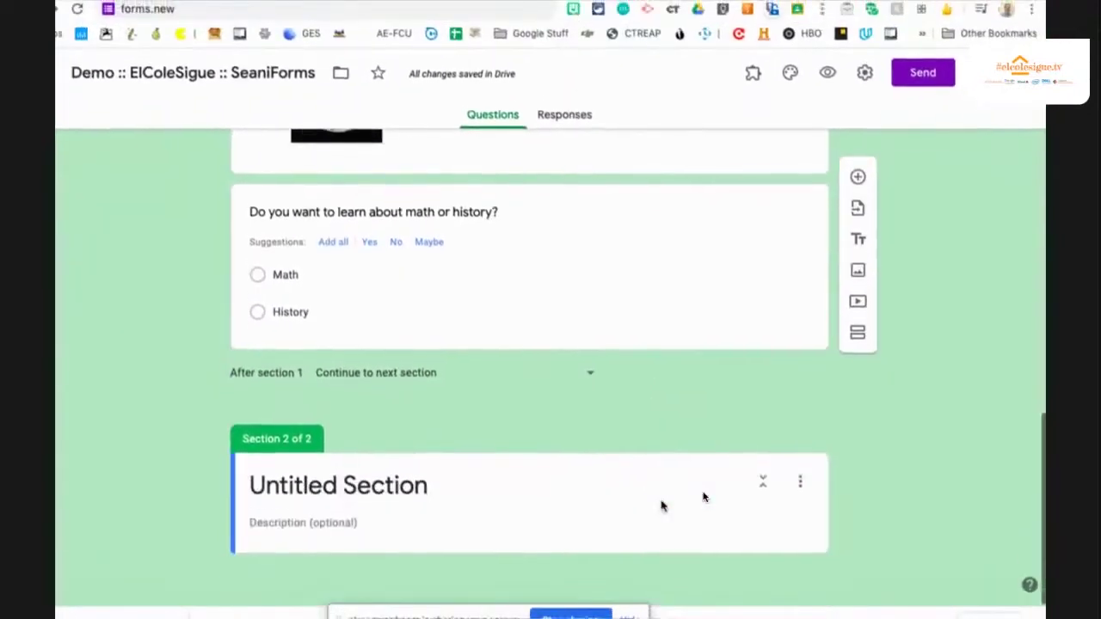
Step: Title the second section "Math" and add a multiple choice question to it reading "This is a math question"
{"action": "left_click", "coordinate": [456, 485]}
{"action": "type", "text": "Math"}
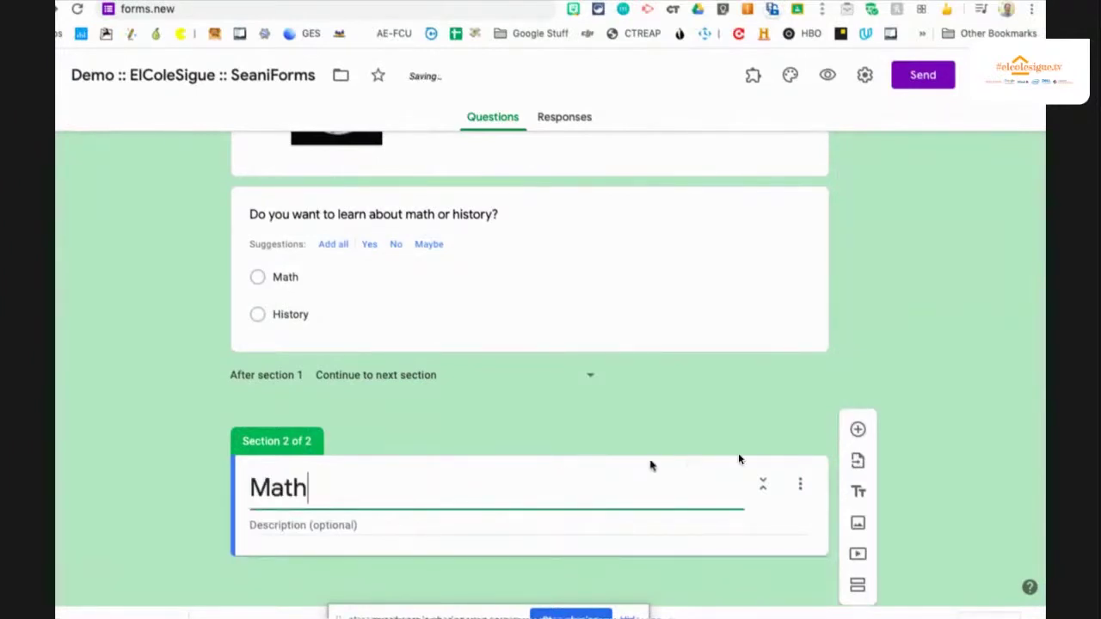
{"action": "left_click", "coordinate": [879, 431]}
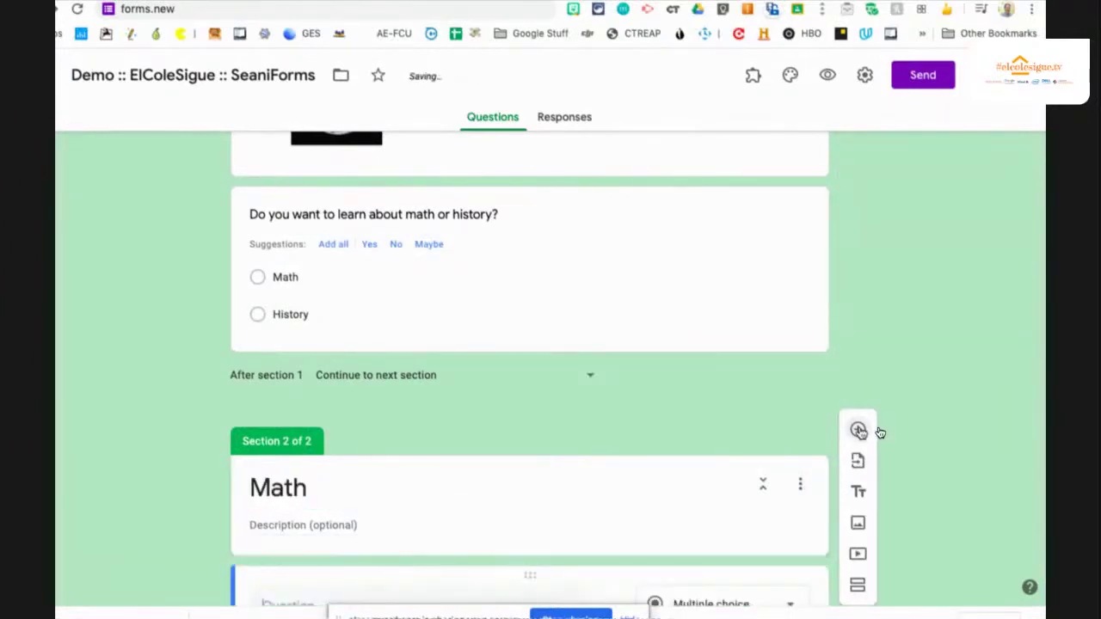
{"action": "type", "text": "This is a math questio"}
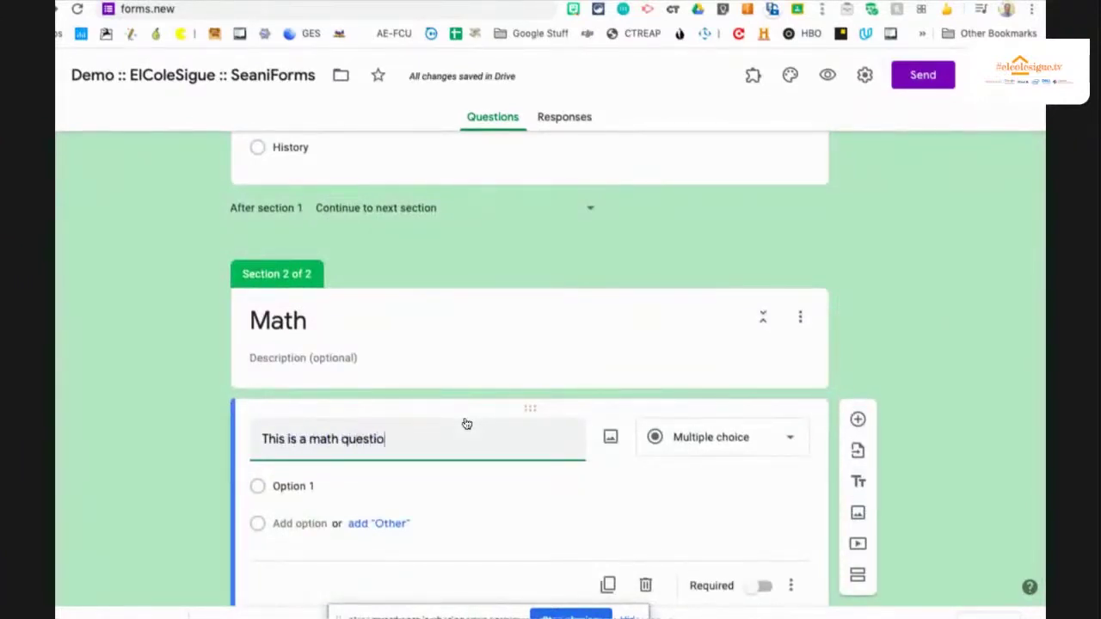
{"action": "type", "text": "n"}
{"action": "scroll", "coordinate": [711, 373], "scroll_direction": "up", "scroll_amount": 1}
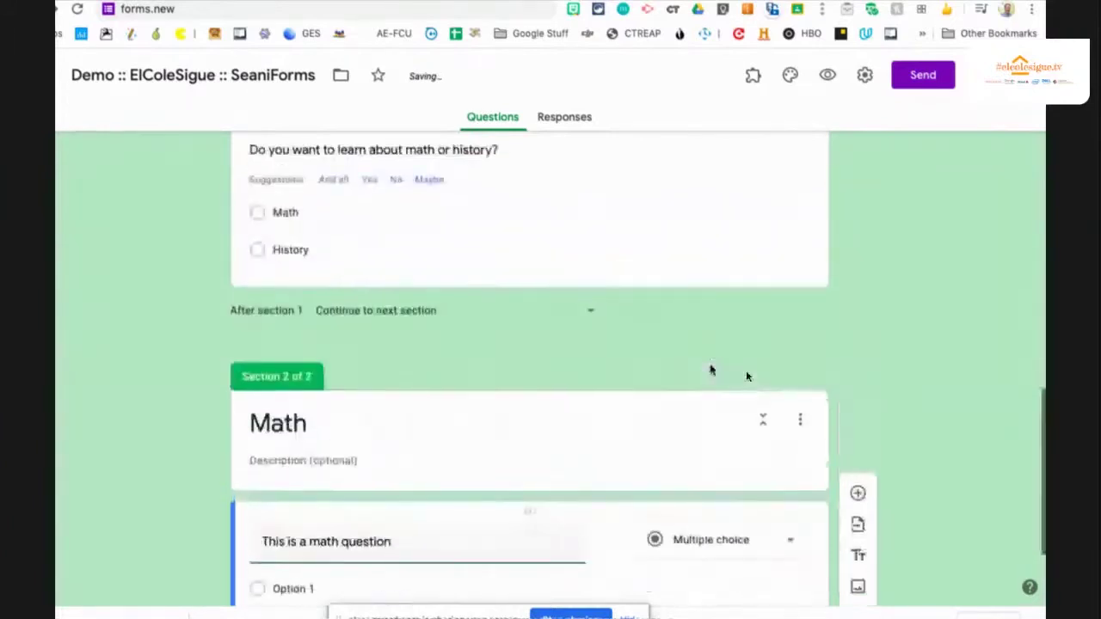
Step: Add a third section after the math question and title it "History"
{"action": "scroll", "coordinate": [711, 374], "scroll_direction": "down", "scroll_amount": 2}
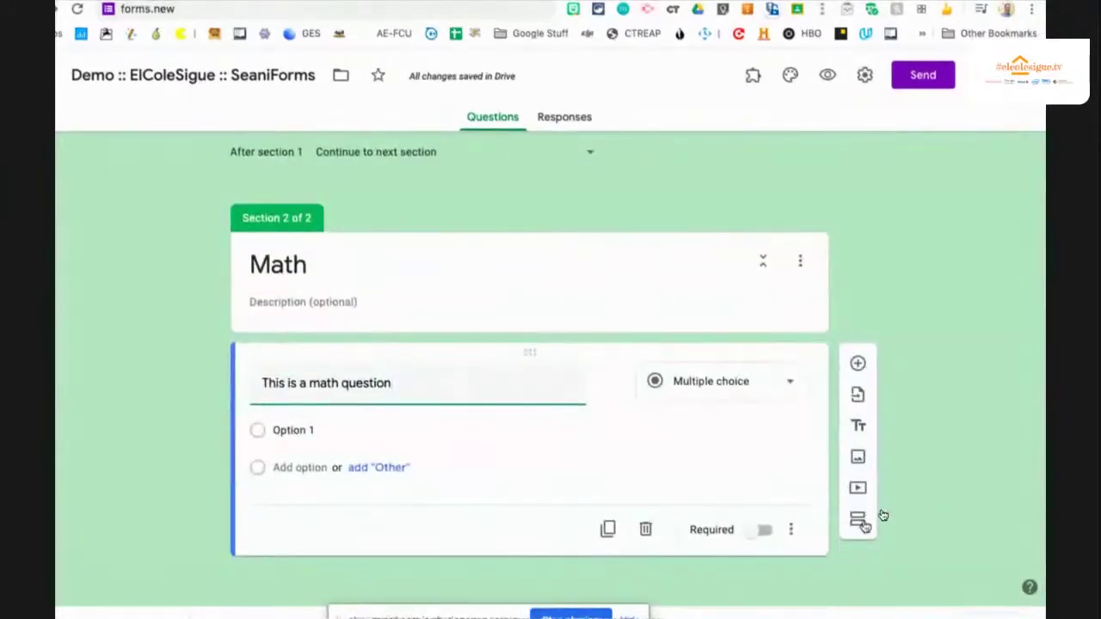
{"action": "left_click", "coordinate": [859, 520]}
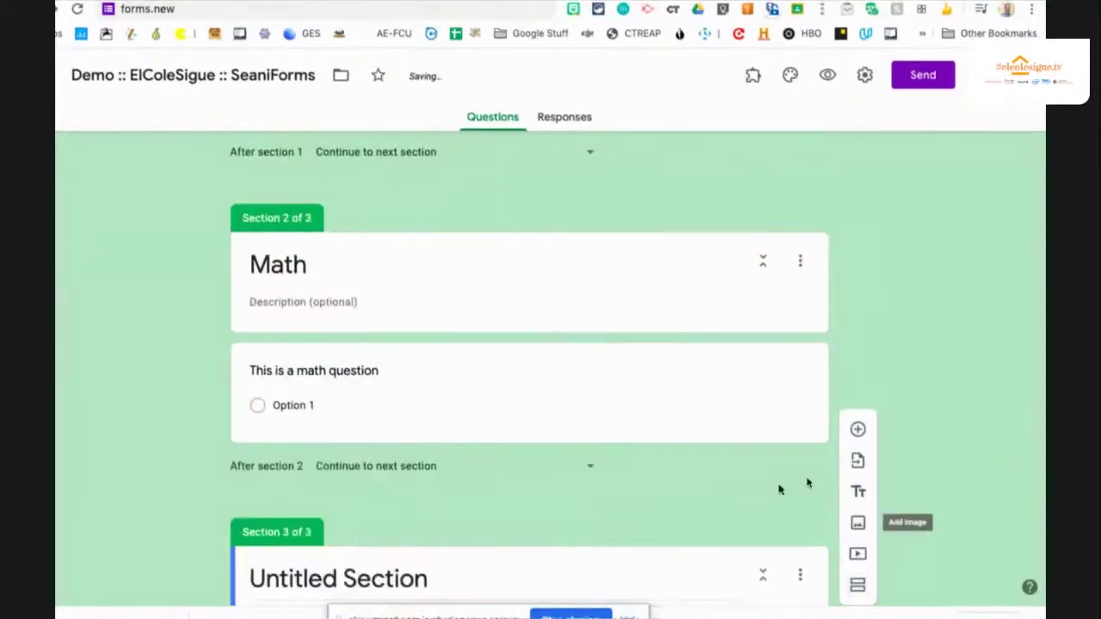
{"action": "left_click", "coordinate": [467, 474]}
{"action": "type", "text": "Histor"}
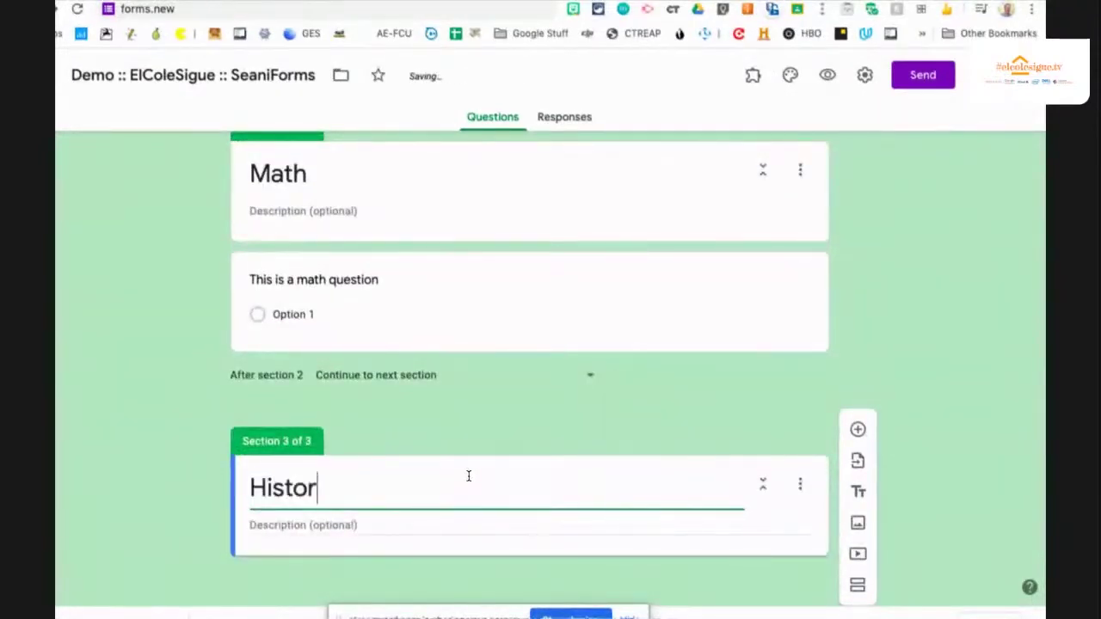
{"action": "type", "text": "y"}
Step: Add a paragraph question to the History section reading "History lesson here."
{"action": "left_click", "coordinate": [858, 430]}
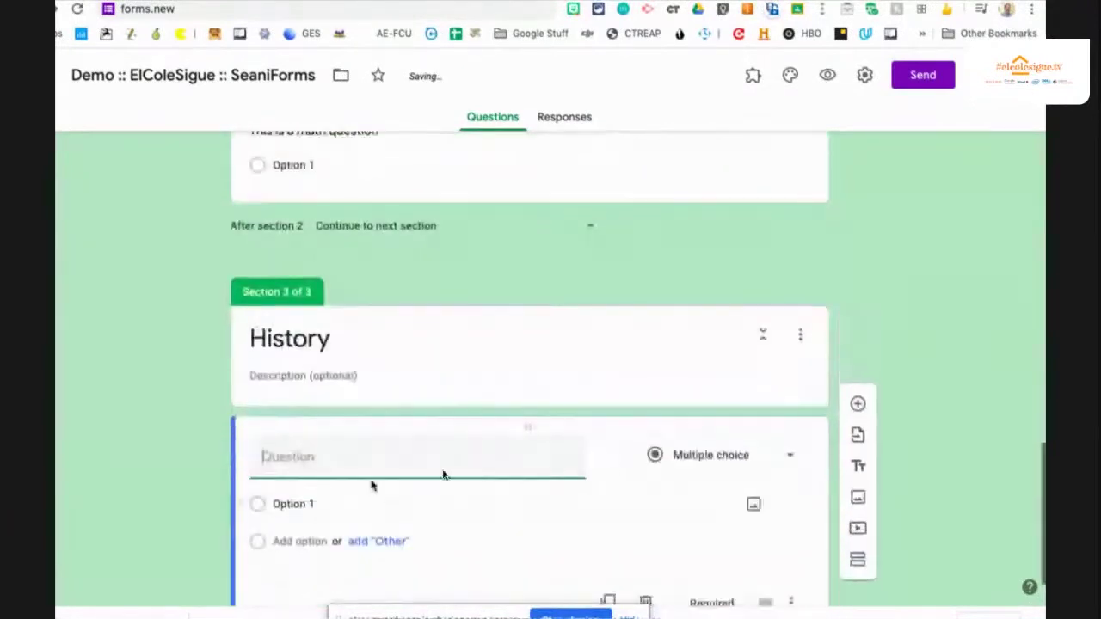
{"action": "type", "text": "Histo"}
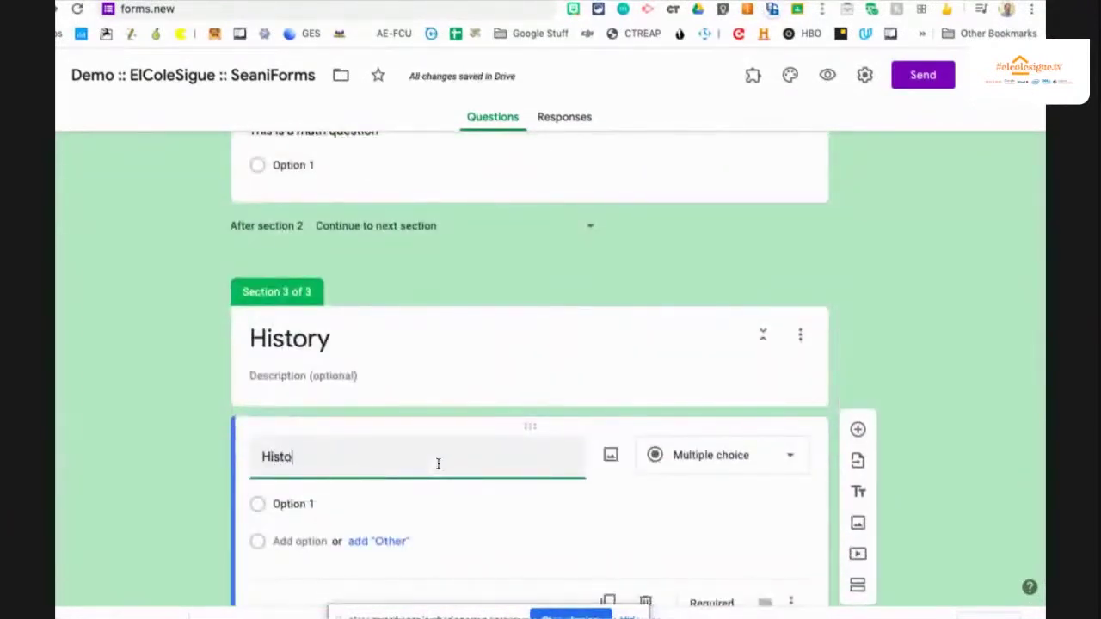
{"action": "type", "text": "ry lesson here."}
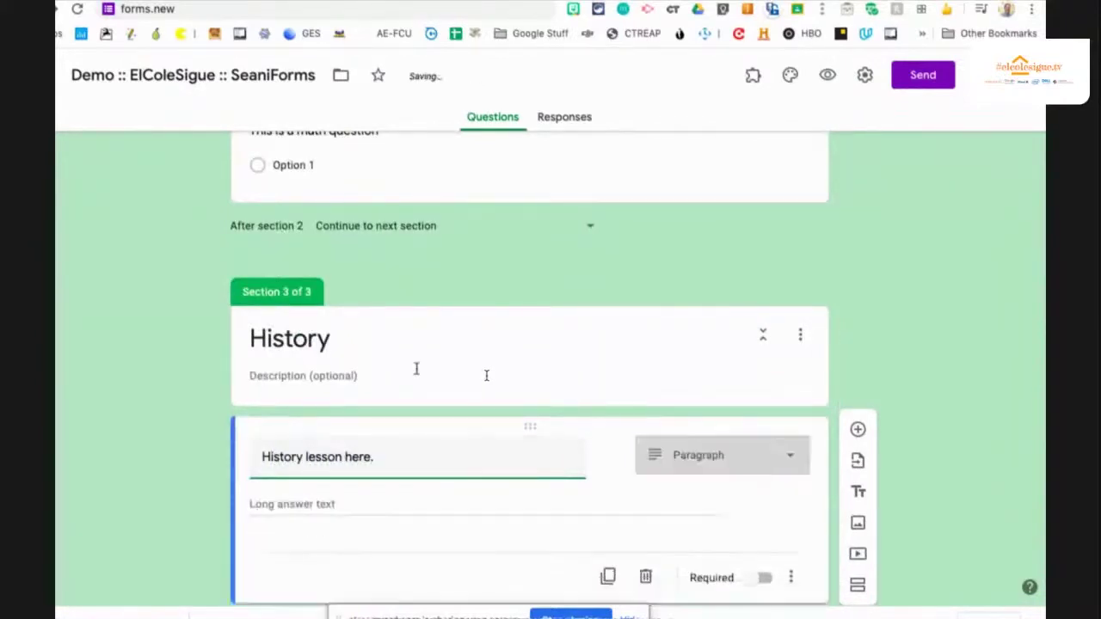
Step: Widen the browser window and enable going to a section based on answer for the math or history question
{"action": "scroll", "coordinate": [416, 369], "scroll_direction": "up", "scroll_amount": 1}
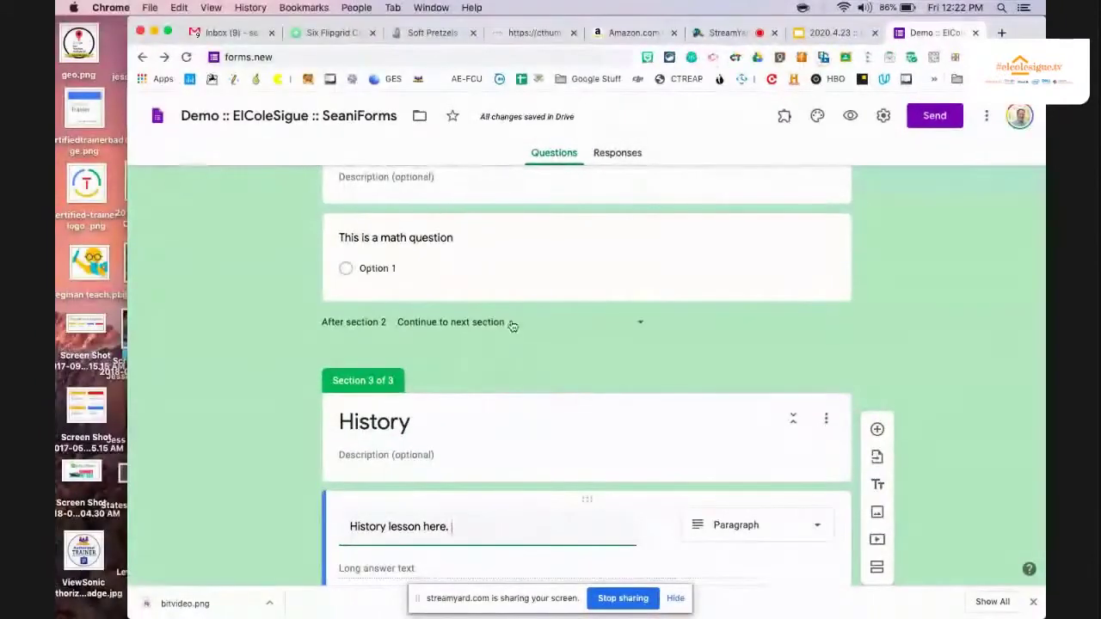
{"action": "left_click_drag", "start_coordinate": [128, 250], "coordinate": [63, 249]}
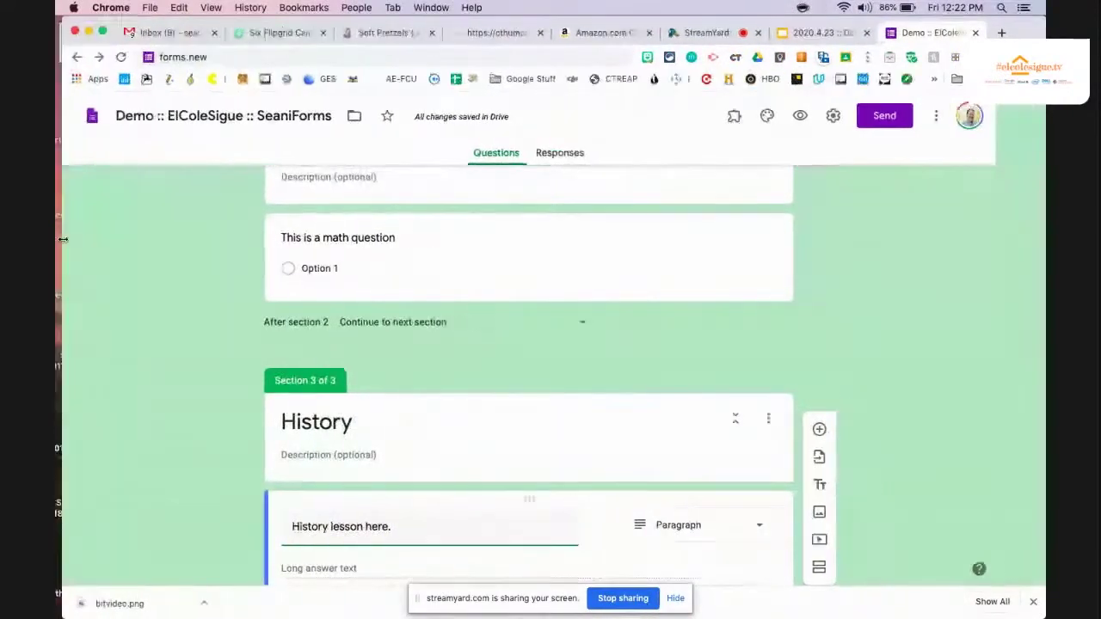
{"action": "scroll", "coordinate": [266, 252], "scroll_direction": "up", "scroll_amount": 3}
{"action": "scroll", "coordinate": [267, 252], "scroll_direction": "up", "scroll_amount": 4}
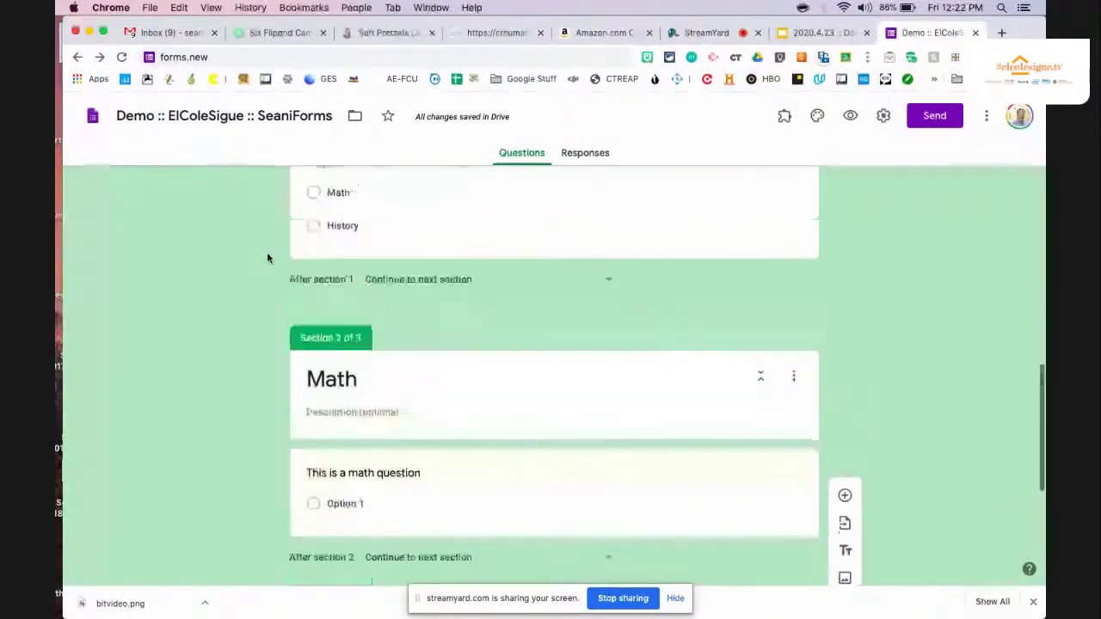
{"action": "left_click", "coordinate": [489, 268]}
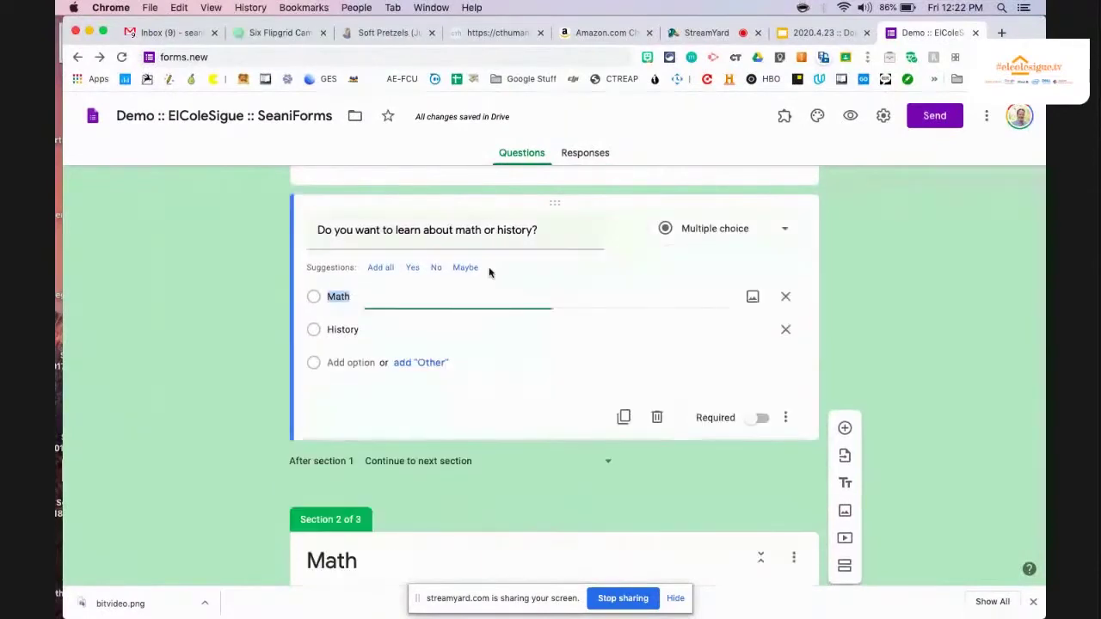
{"action": "left_click", "coordinate": [785, 420]}
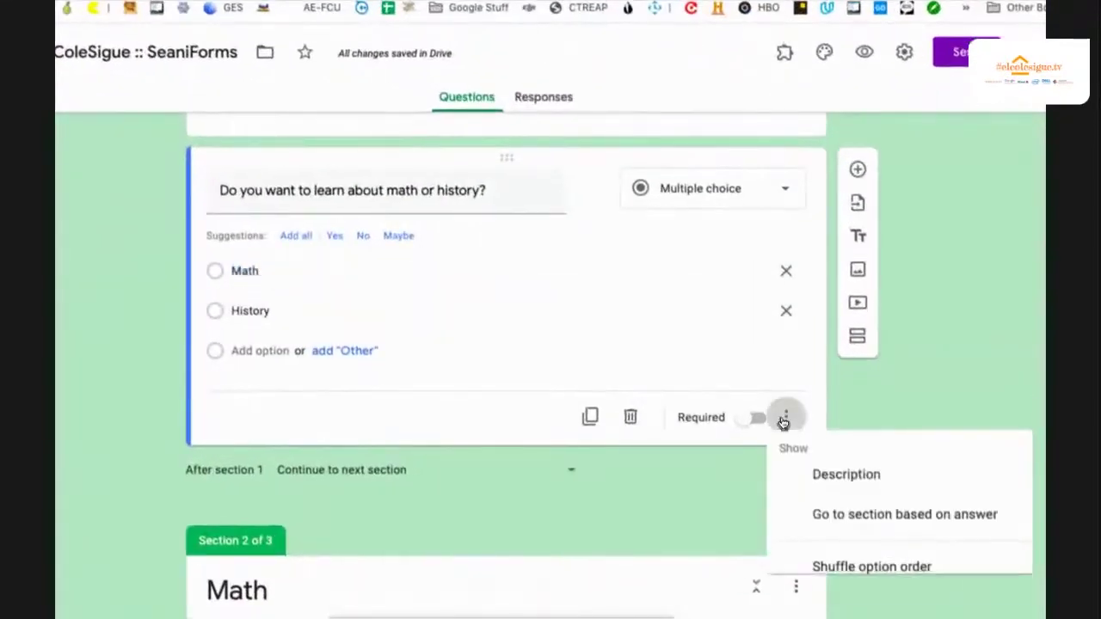
{"action": "left_click", "coordinate": [876, 522]}
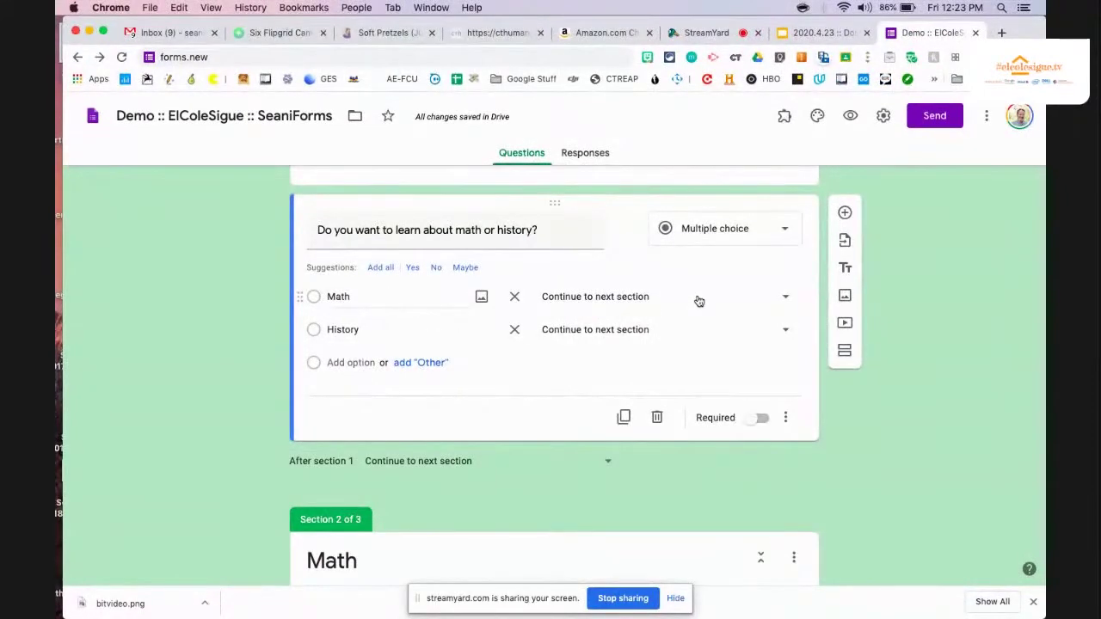
Step: Route the Math option to section 2 (Math) and the History option to section 3 (History)
{"action": "left_click", "coordinate": [786, 298]}
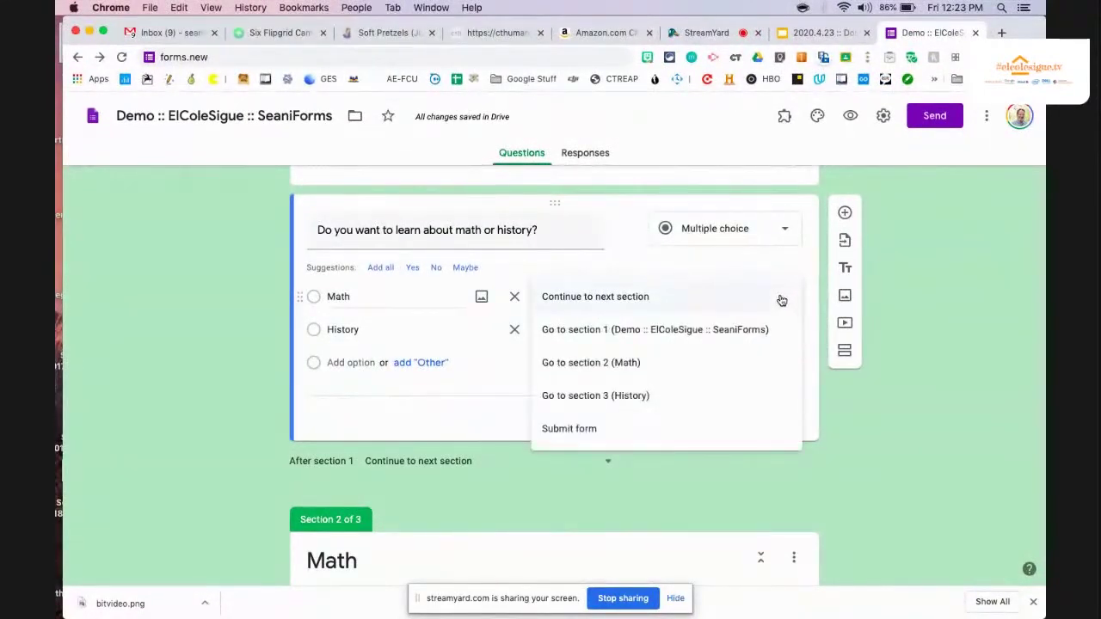
{"action": "left_click", "coordinate": [639, 367]}
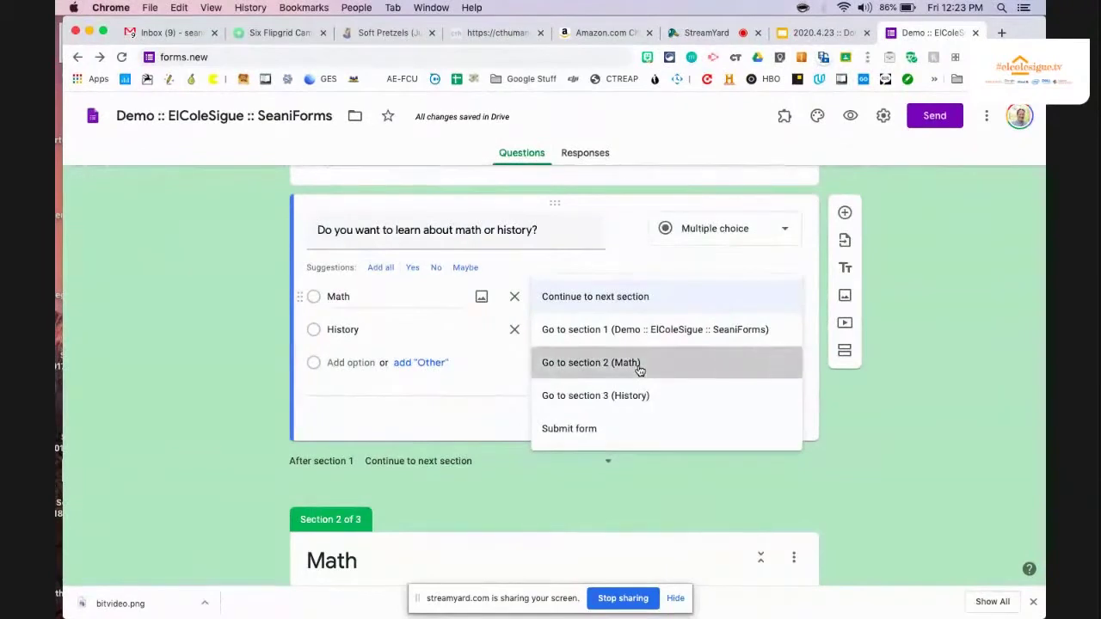
{"action": "left_click", "coordinate": [624, 336]}
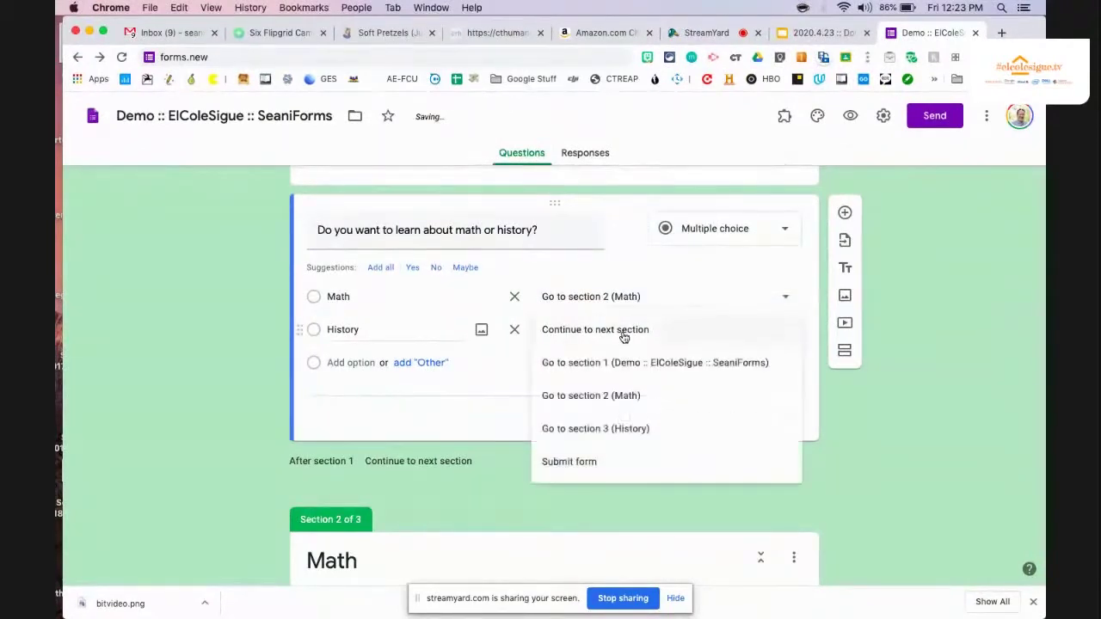
{"action": "left_click", "coordinate": [624, 429]}
Step: Preview the form and follow the Math answer of the math or history question to its section
{"action": "scroll", "coordinate": [815, 491], "scroll_direction": "up", "scroll_amount": 5}
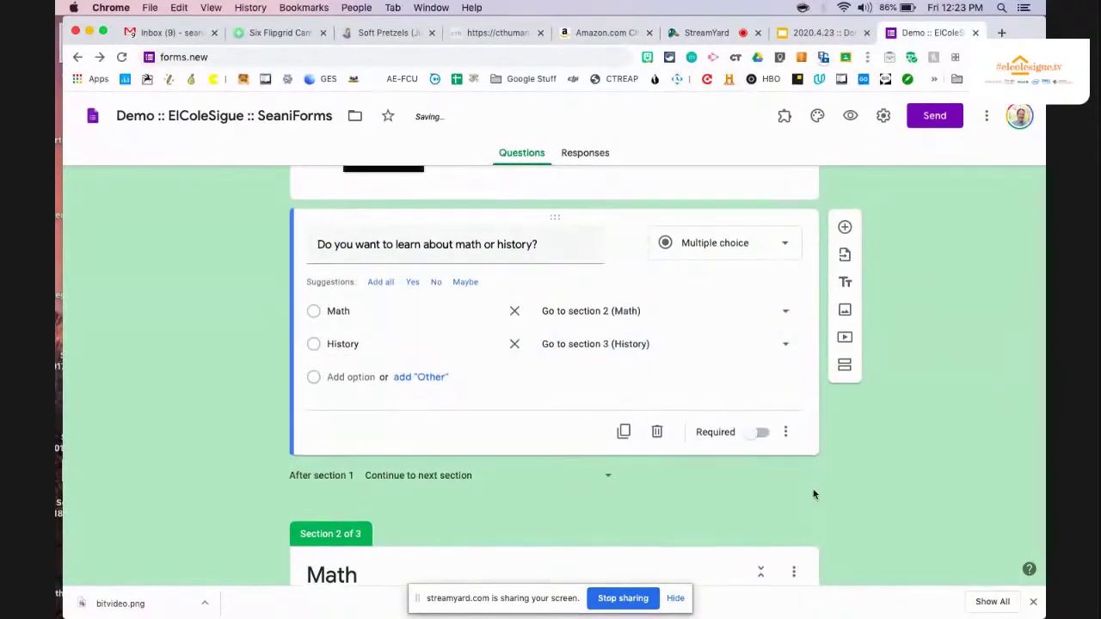
{"action": "left_click", "coordinate": [850, 117]}
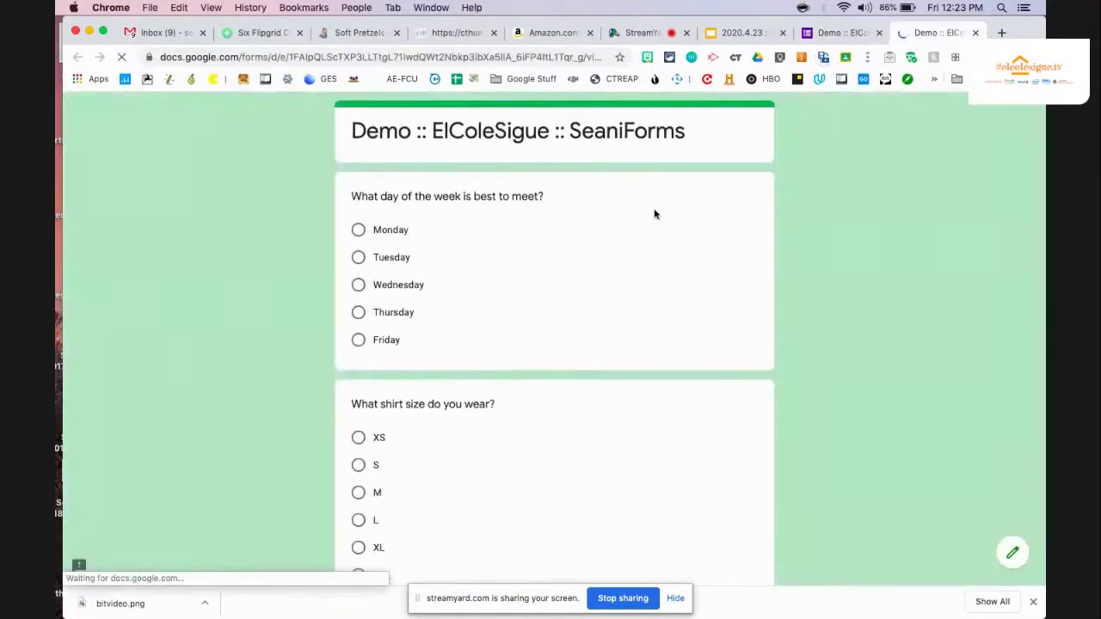
{"action": "scroll", "coordinate": [654, 214], "scroll_direction": "down", "scroll_amount": 10}
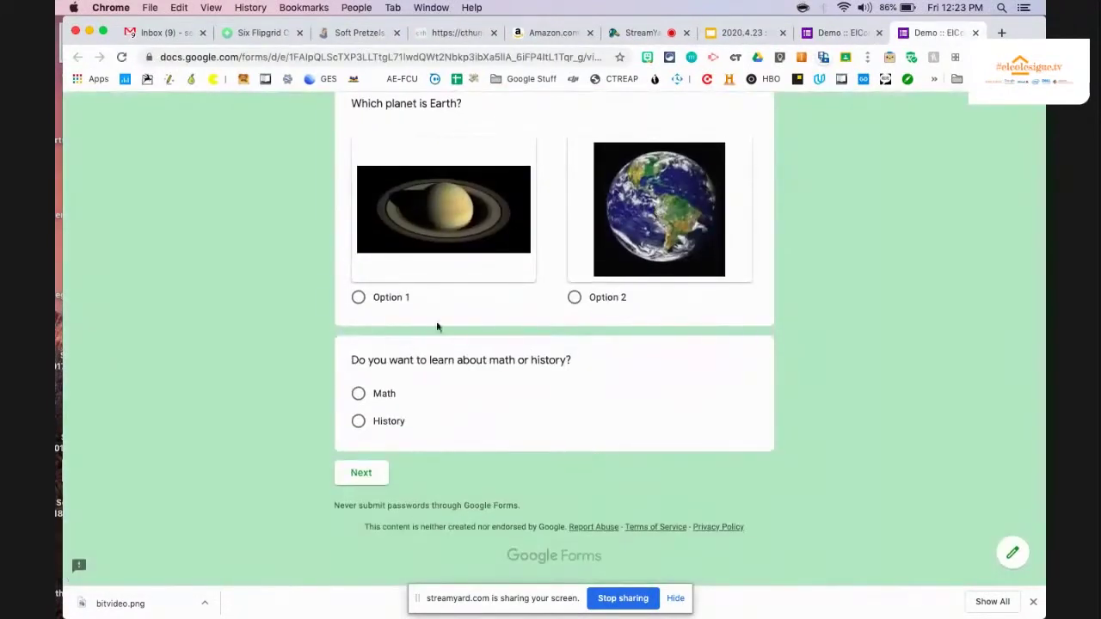
{"action": "left_click", "coordinate": [358, 393]}
{"action": "left_click", "coordinate": [375, 481]}
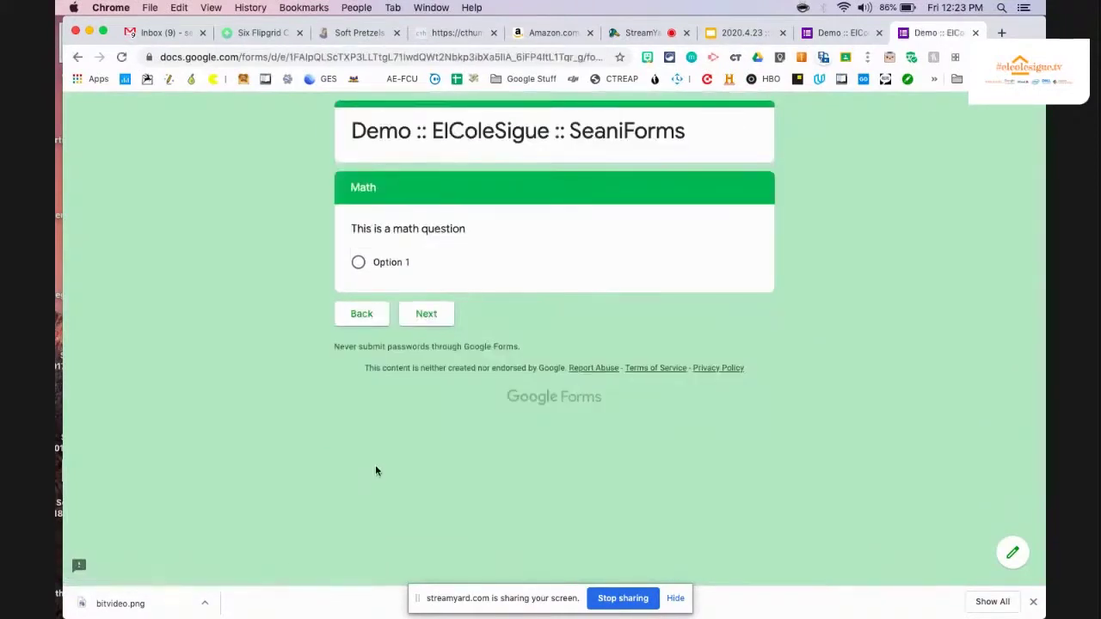
Step: Go back in the preview, follow the History answer to its section, and close the preview
{"action": "left_click", "coordinate": [358, 319]}
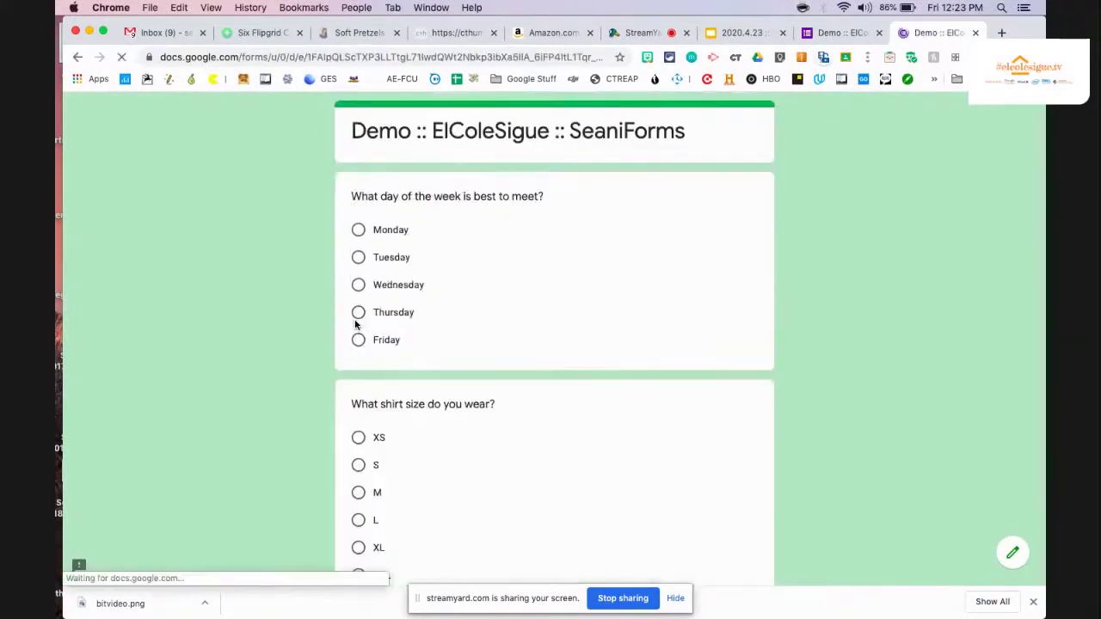
{"action": "left_click", "coordinate": [377, 422]}
{"action": "left_click", "coordinate": [359, 473]}
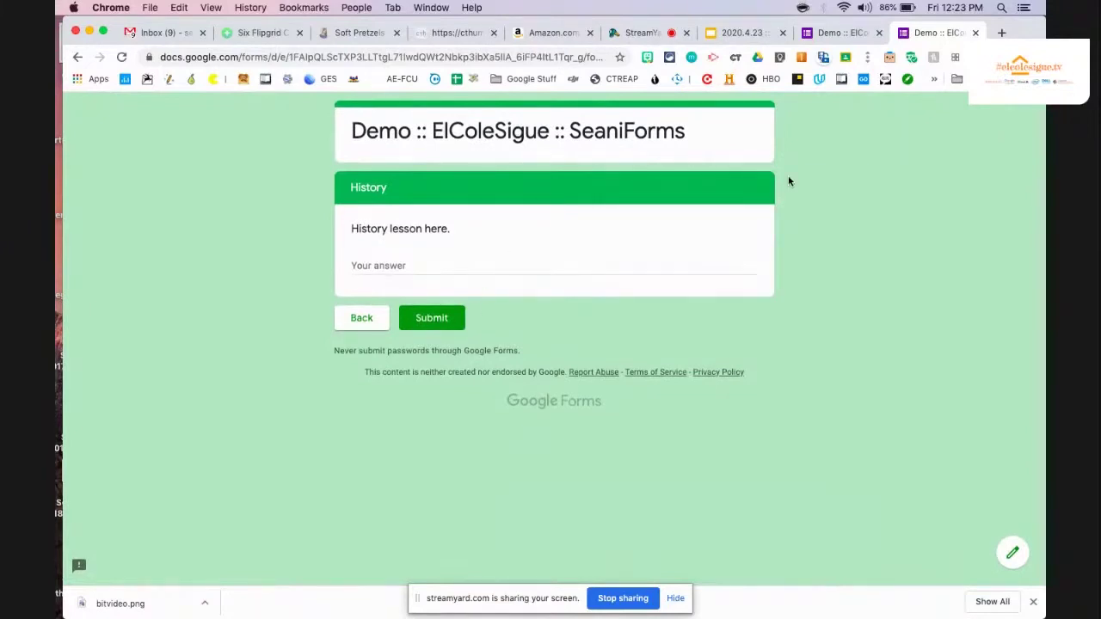
{"action": "left_click", "coordinate": [977, 33]}
Step: Switch to the presentation and advance past the Amazing Race slide to the "Impossible to Fail Quiz" slide
{"action": "scroll", "coordinate": [597, 317], "scroll_direction": "down", "scroll_amount": 1}
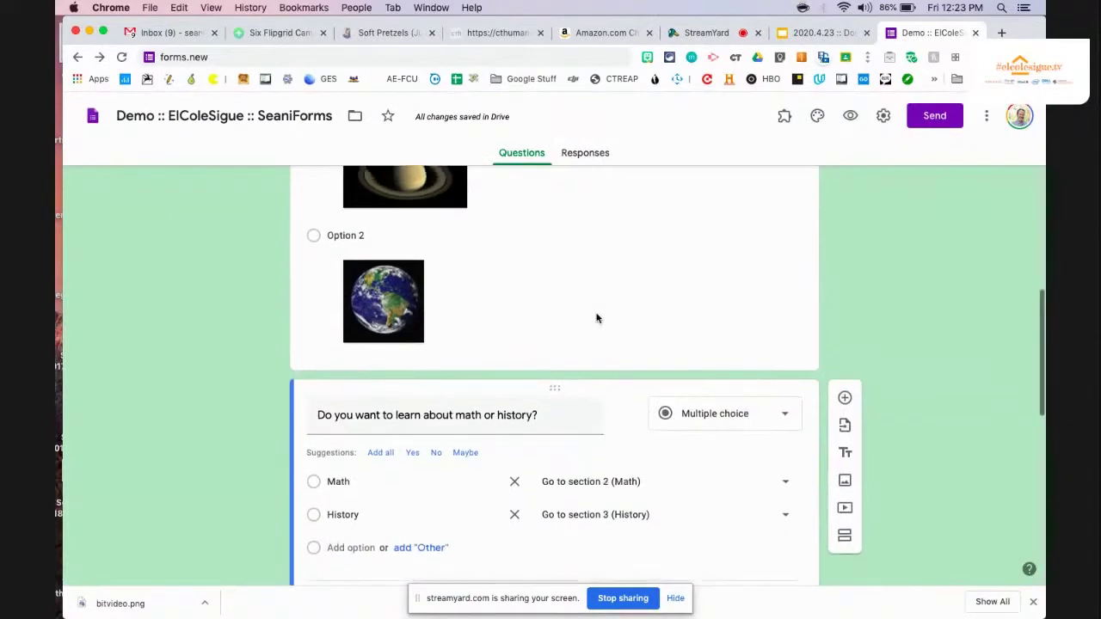
{"action": "scroll", "coordinate": [597, 317], "scroll_direction": "up", "scroll_amount": 2}
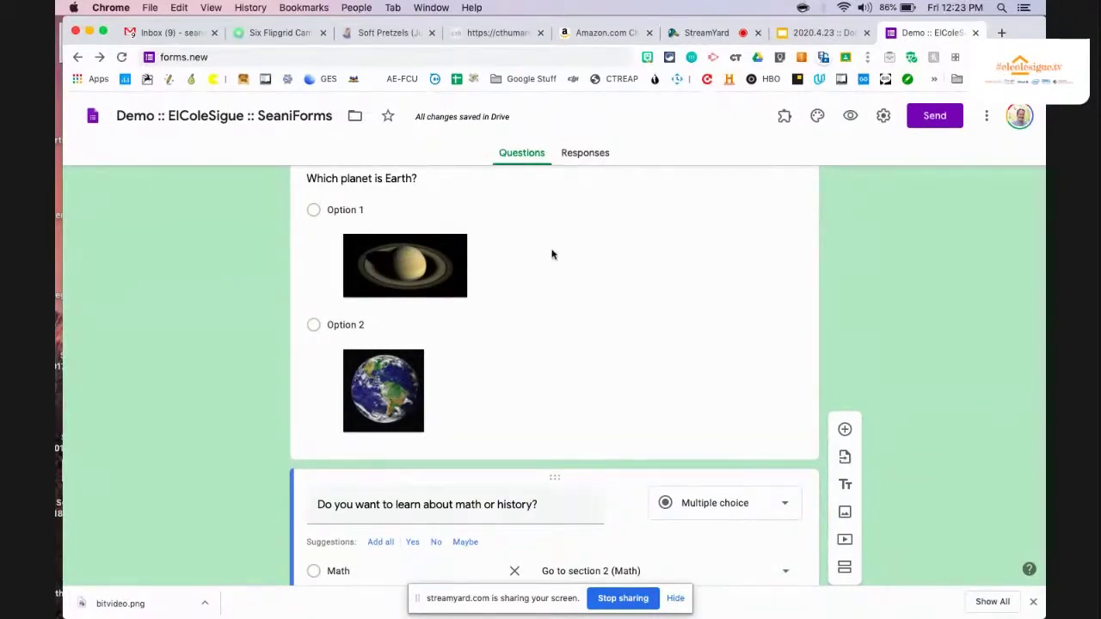
{"action": "left_click", "coordinate": [798, 36]}
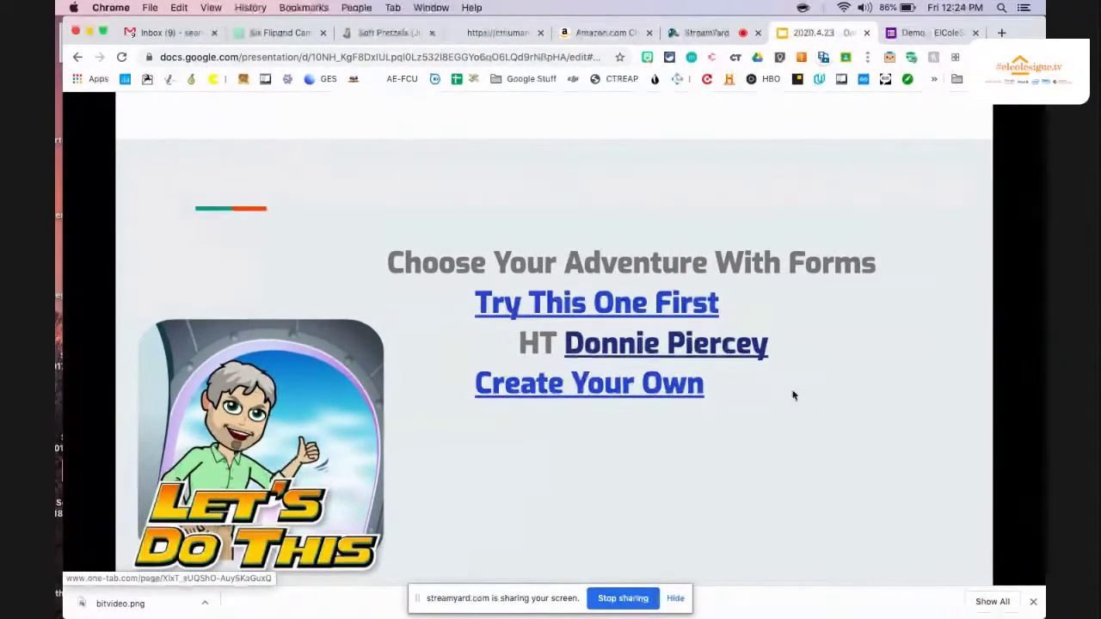
{"action": "key", "text": "Right"}
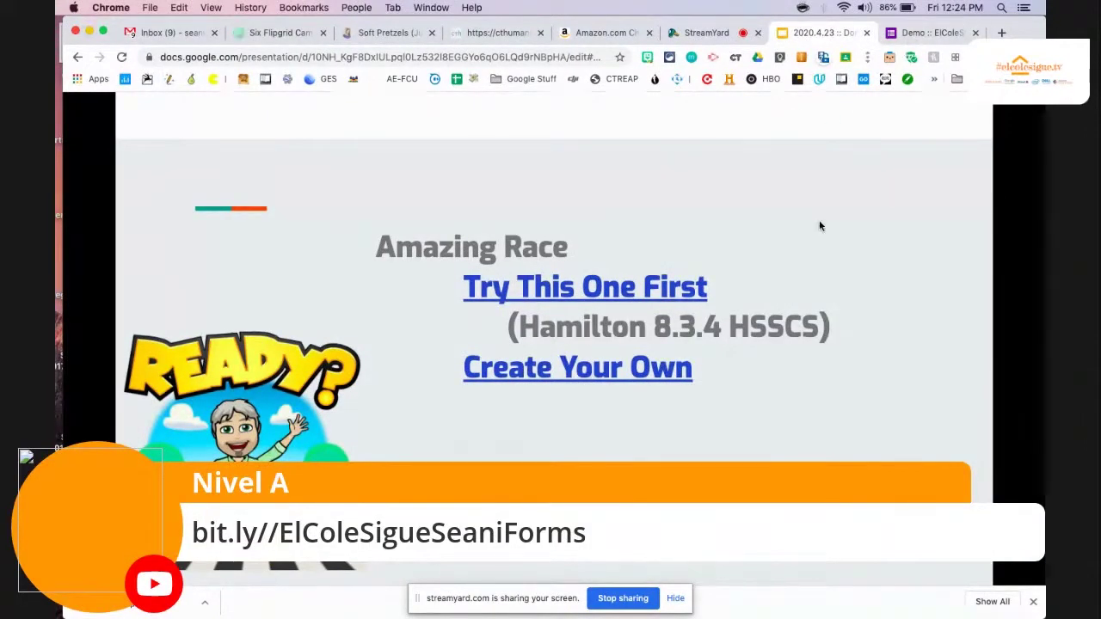
{"action": "key", "text": "Right"}
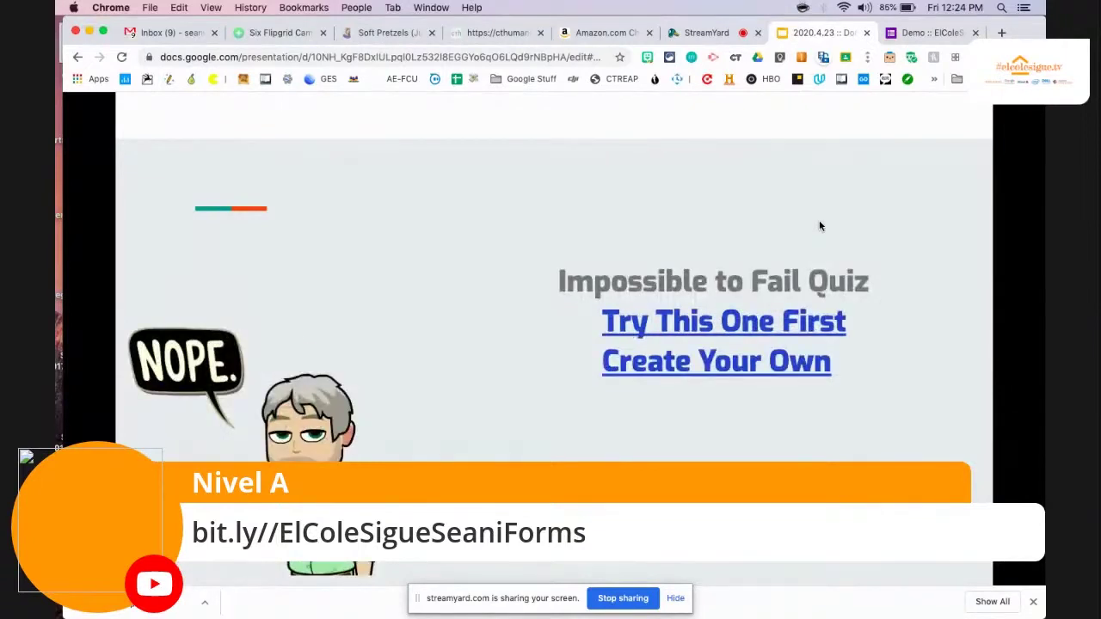
Step: Open the slide's "Try This One First" sample quiz and fill in the respondent's name
{"action": "left_click", "coordinate": [751, 325]}
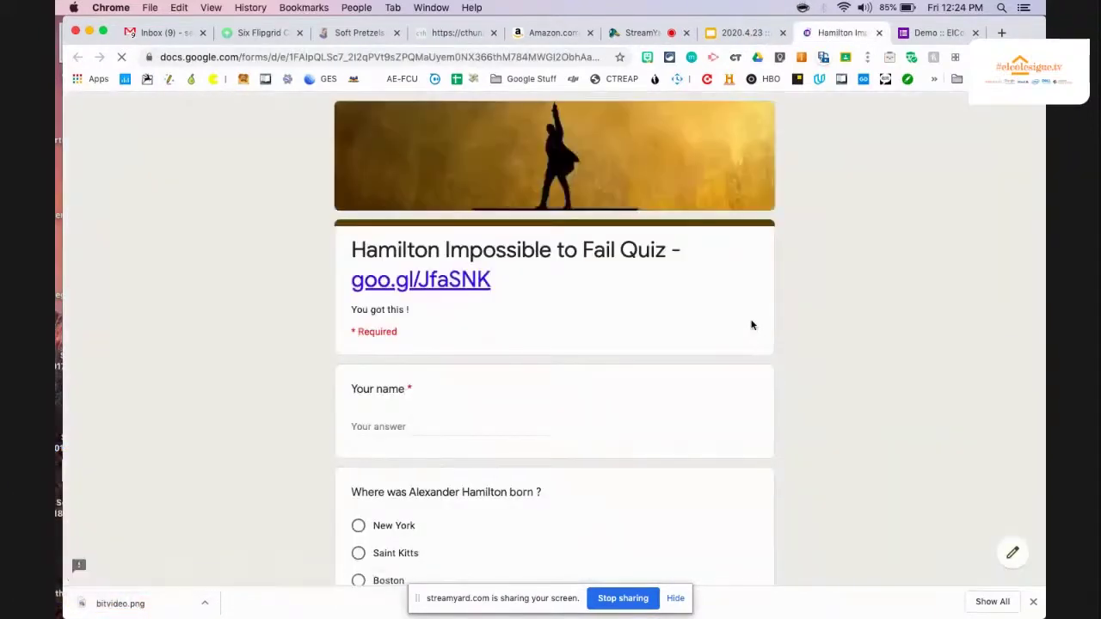
{"action": "scroll", "coordinate": [751, 325], "scroll_direction": "down", "scroll_amount": 1}
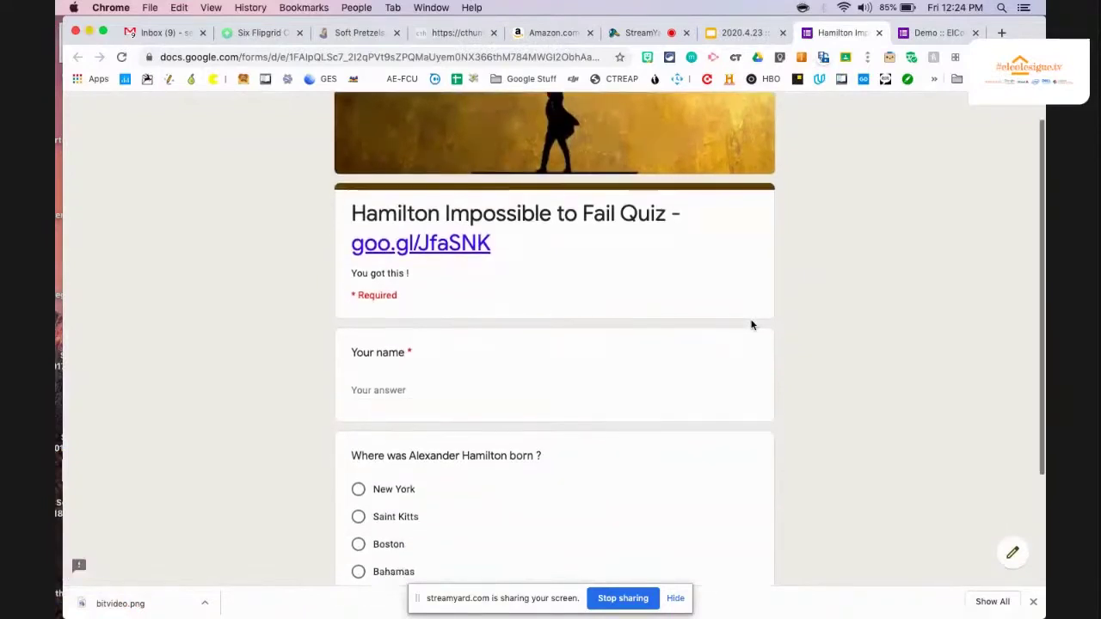
{"action": "left_click", "coordinate": [435, 388]}
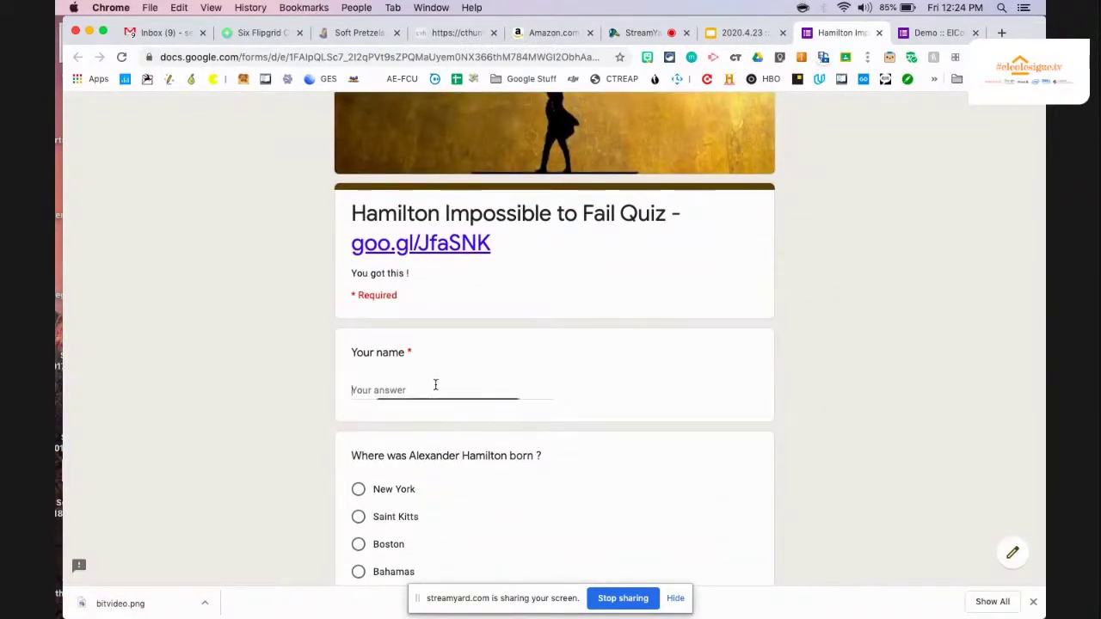
{"action": "type", "text": "Sean"}
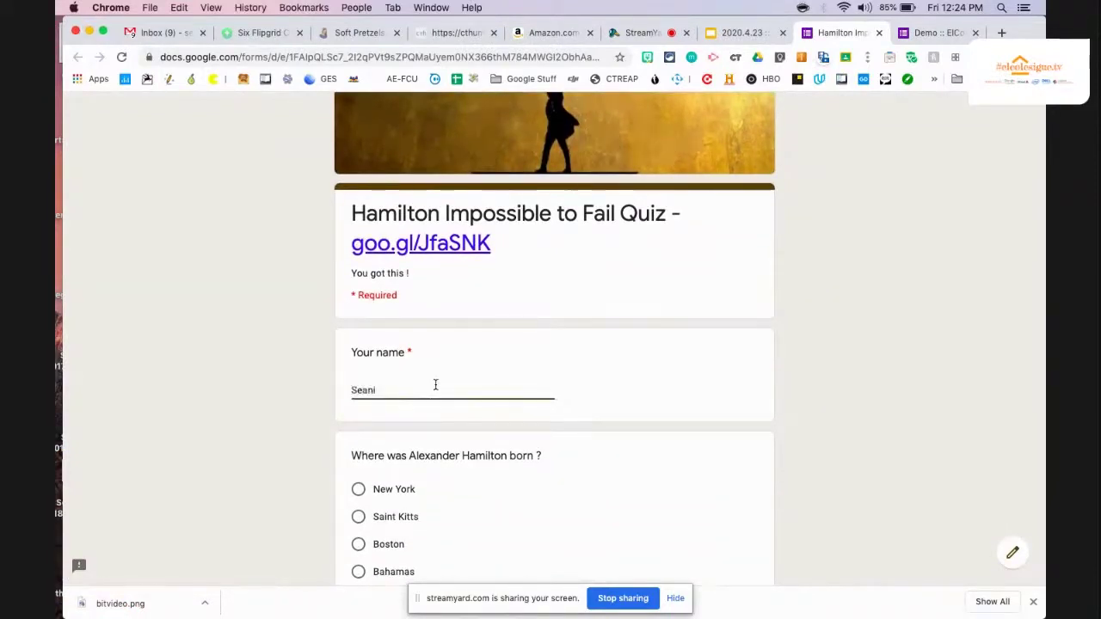
{"action": "scroll", "coordinate": [435, 385], "scroll_direction": "down", "scroll_amount": 3}
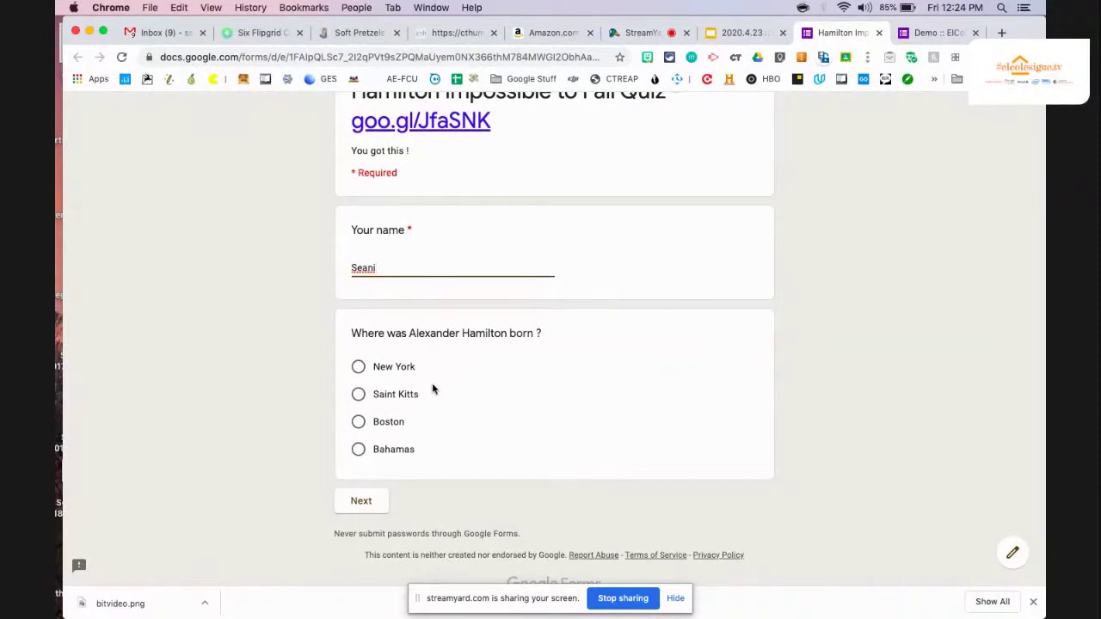
Step: Answer the question about Alexander Hamilton's birthplace with New York and continue to the following section
{"action": "scroll", "coordinate": [496, 332], "scroll_direction": "down", "scroll_amount": 1}
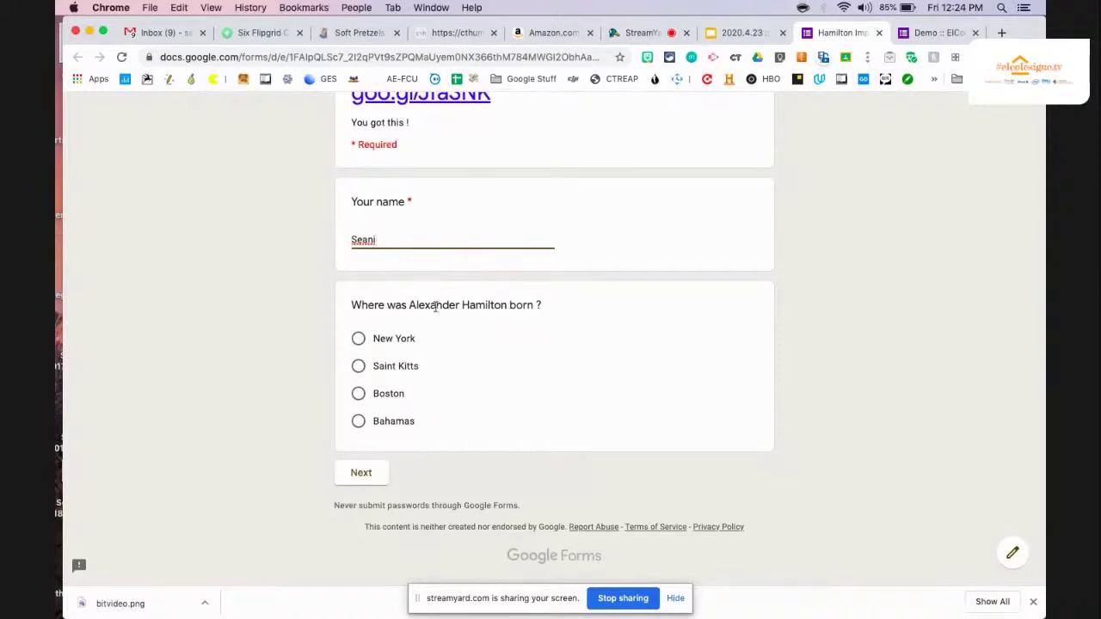
{"action": "left_click", "coordinate": [358, 340]}
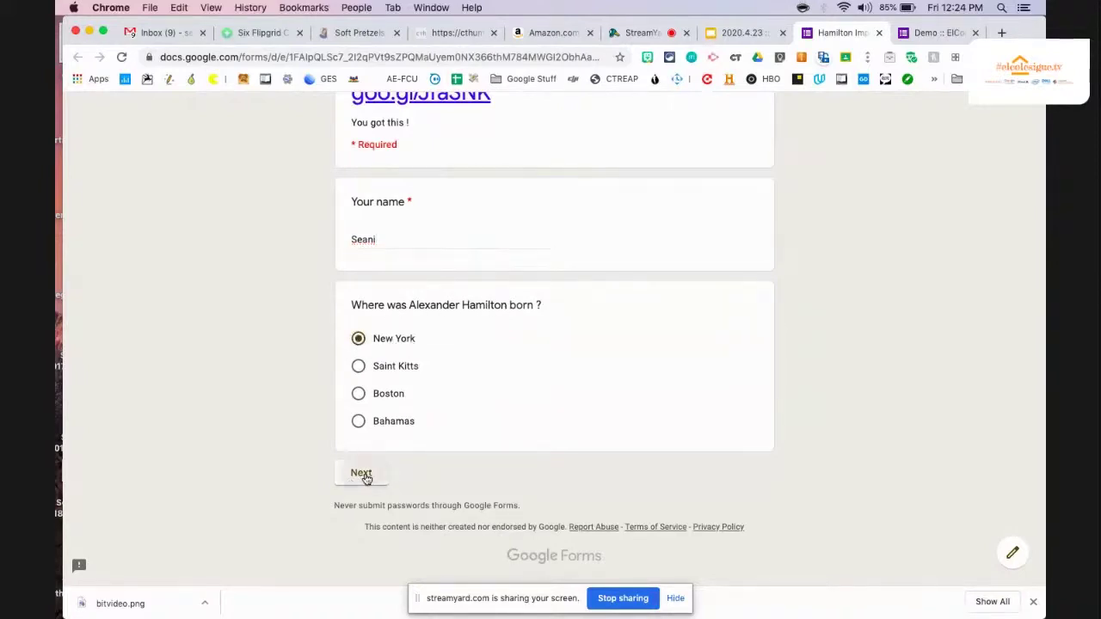
{"action": "left_click", "coordinate": [363, 475]}
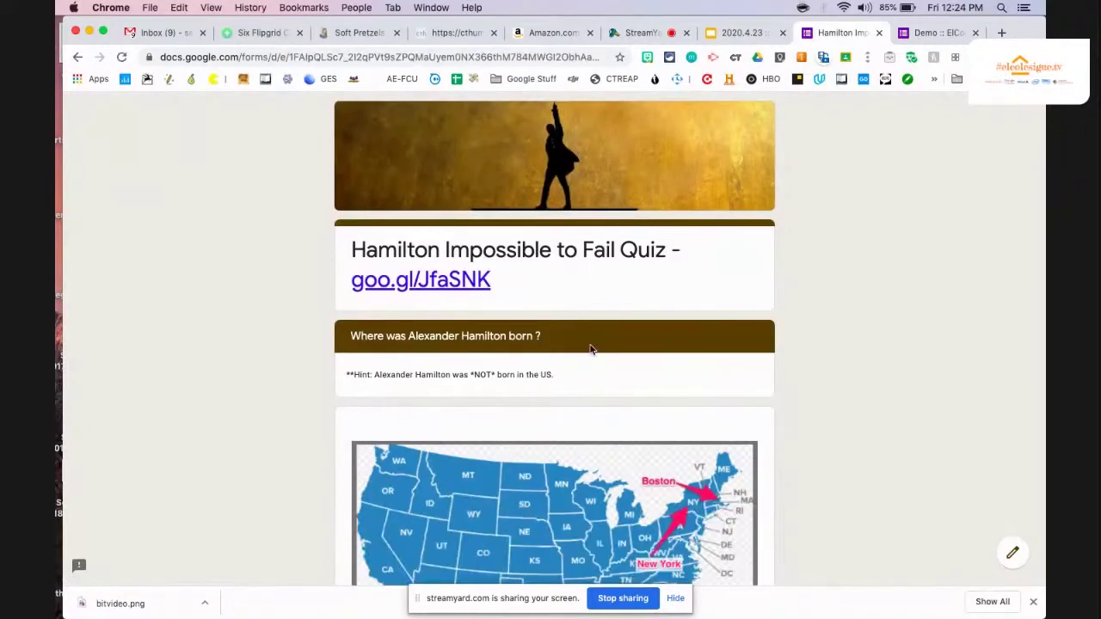
Step: Read the birthplace hint and map, answer the repeated question with Saint Kitts, and continue
{"action": "scroll", "coordinate": [590, 349], "scroll_direction": "down", "scroll_amount": 2}
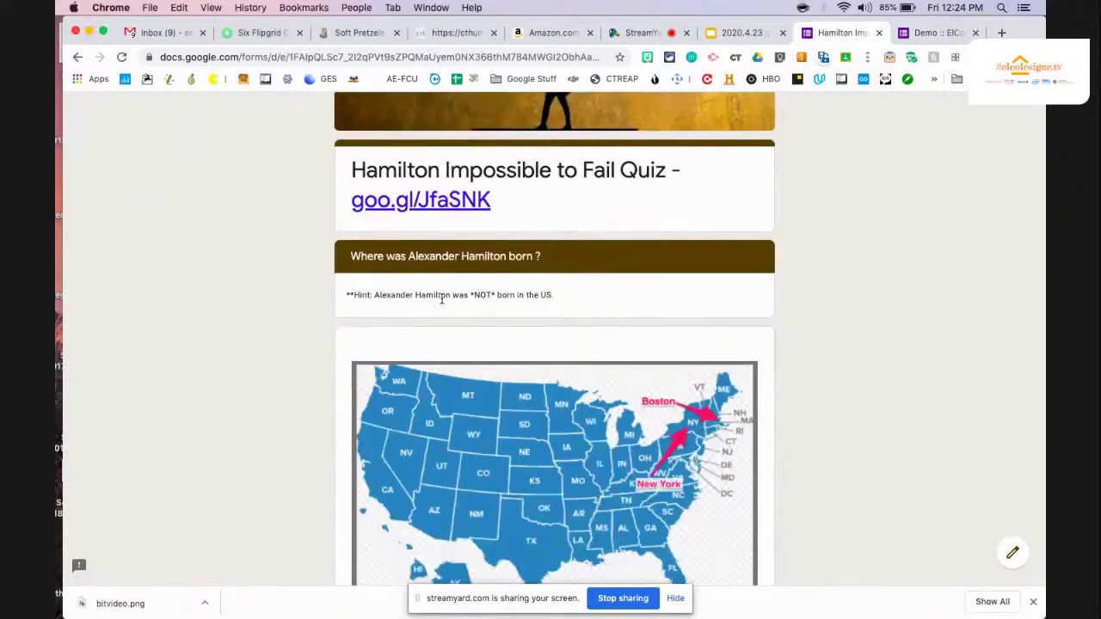
{"action": "left_click_drag", "start_coordinate": [387, 295], "coordinate": [551, 301]}
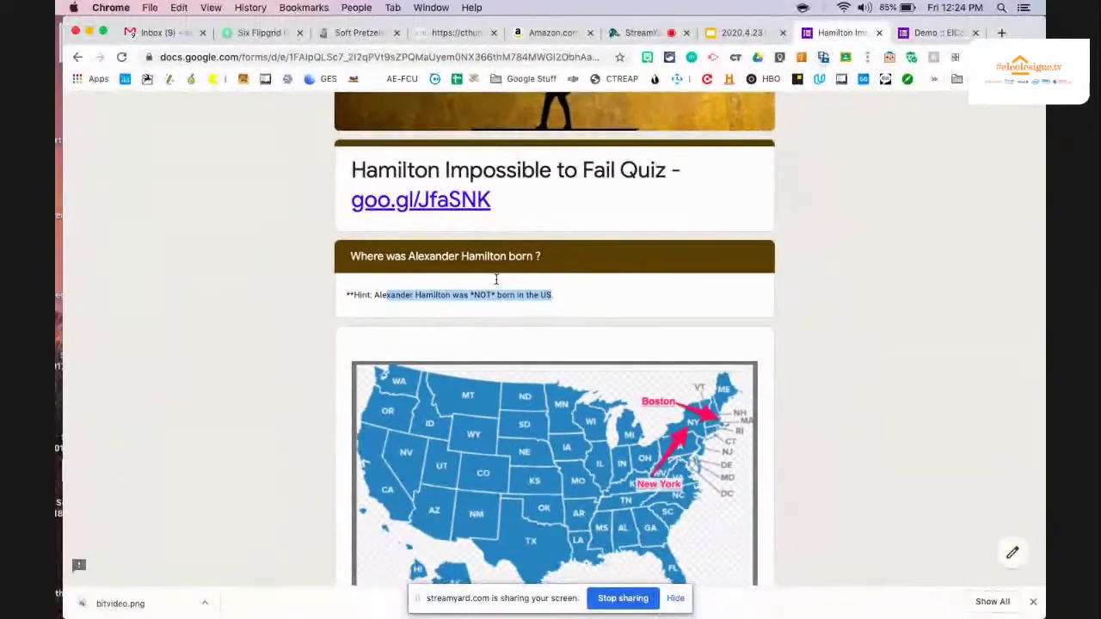
{"action": "scroll", "coordinate": [645, 413], "scroll_direction": "down", "scroll_amount": 3}
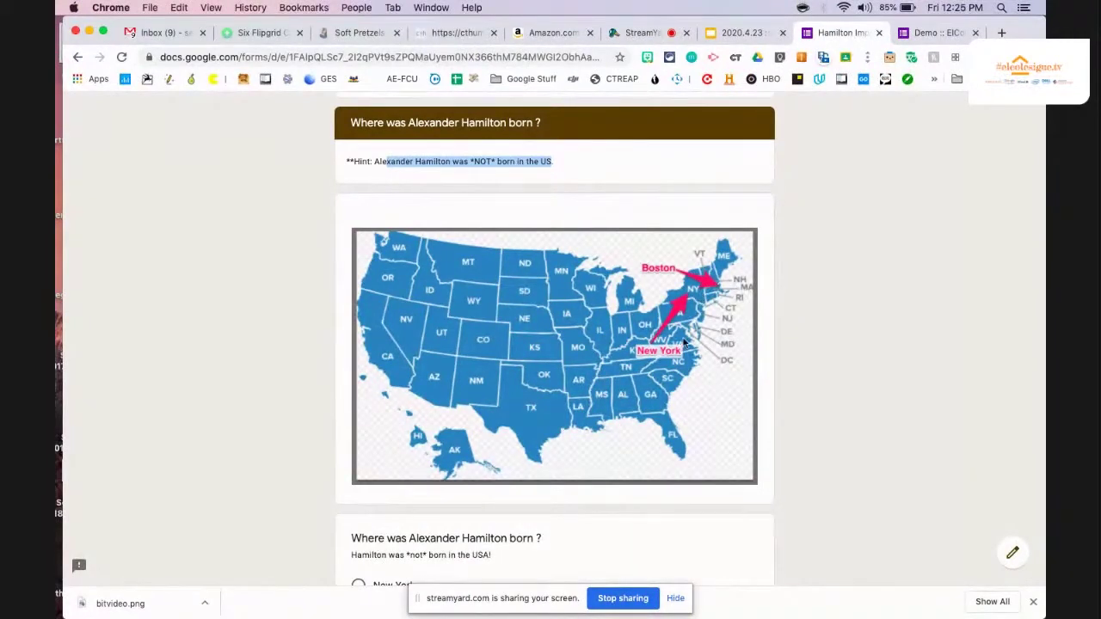
{"action": "scroll", "coordinate": [684, 343], "scroll_direction": "down", "scroll_amount": 5}
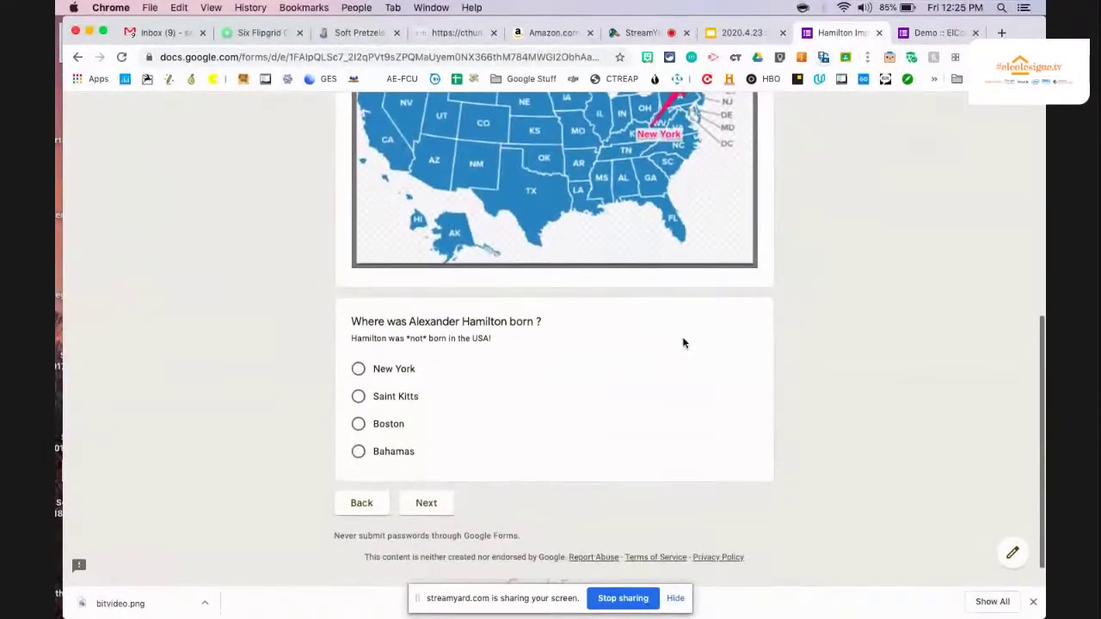
{"action": "left_click", "coordinate": [359, 398]}
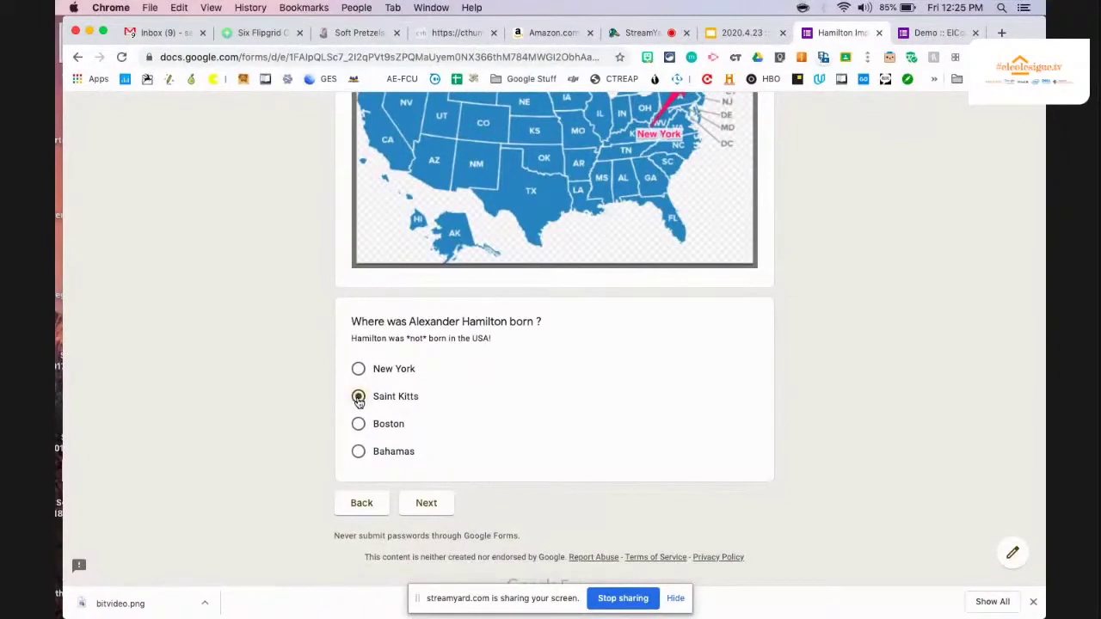
{"action": "left_click", "coordinate": [424, 504]}
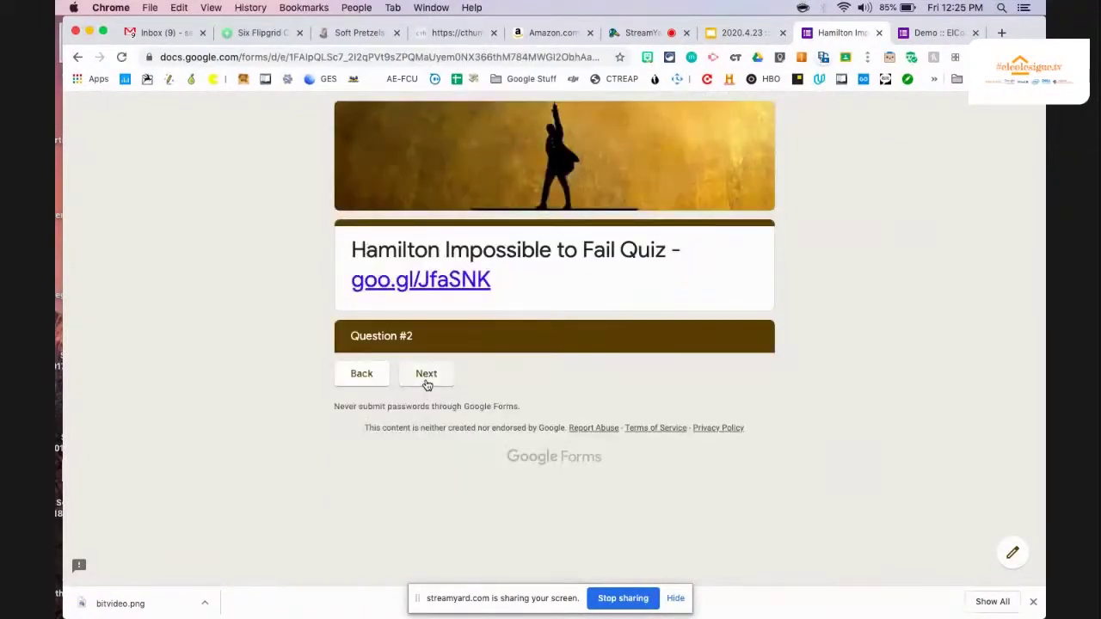
Step: Continue past Question #2, read the Hamilton Education paragraph, and submit True for the statement about his first job
{"action": "left_click", "coordinate": [426, 382]}
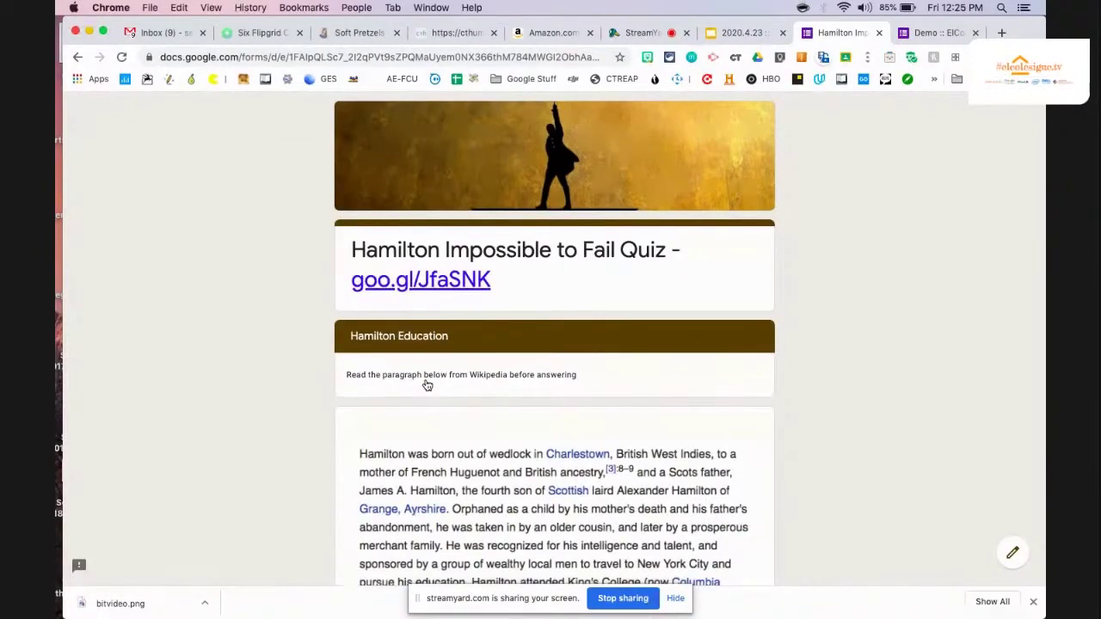
{"action": "scroll", "coordinate": [428, 385], "scroll_direction": "down", "scroll_amount": 2}
{"action": "left_click_drag", "start_coordinate": [382, 286], "coordinate": [511, 287]}
{"action": "scroll", "coordinate": [513, 284], "scroll_direction": "down", "scroll_amount": 2}
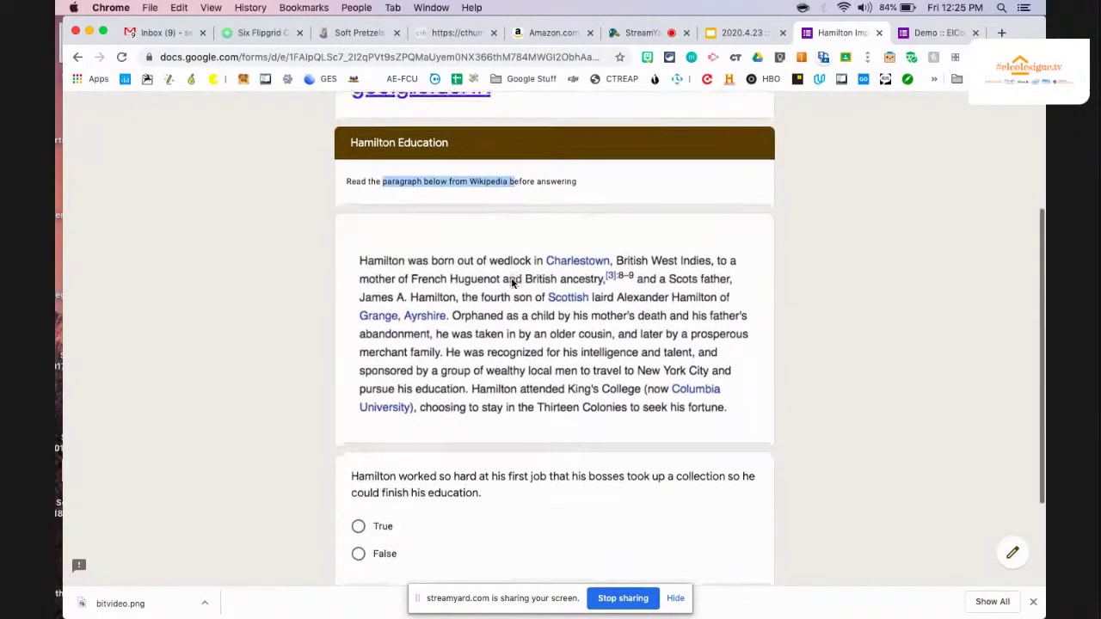
{"action": "scroll", "coordinate": [508, 267], "scroll_direction": "down", "scroll_amount": 1}
{"action": "scroll", "coordinate": [504, 370], "scroll_direction": "down", "scroll_amount": 1}
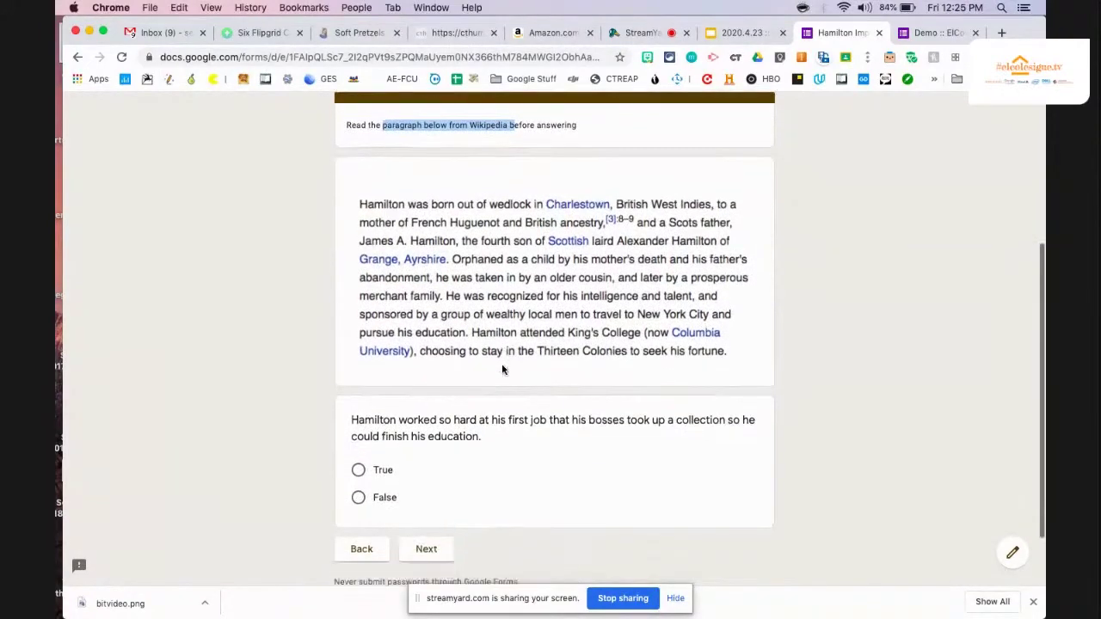
{"action": "scroll", "coordinate": [504, 370], "scroll_direction": "down", "scroll_amount": 2}
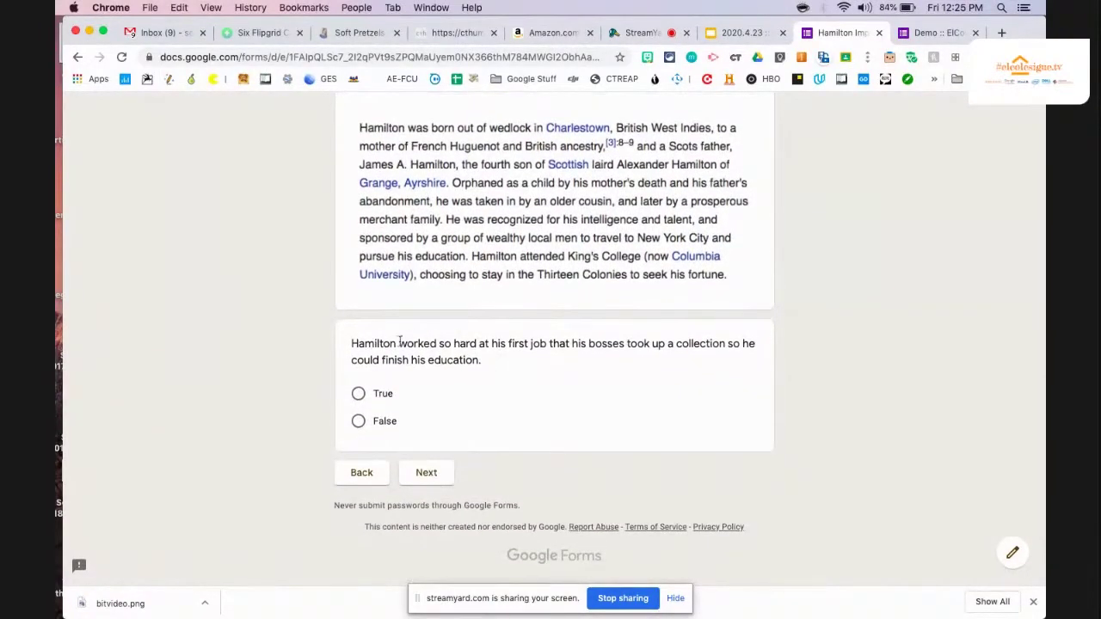
{"action": "left_click", "coordinate": [359, 394]}
{"action": "left_click", "coordinate": [427, 474]}
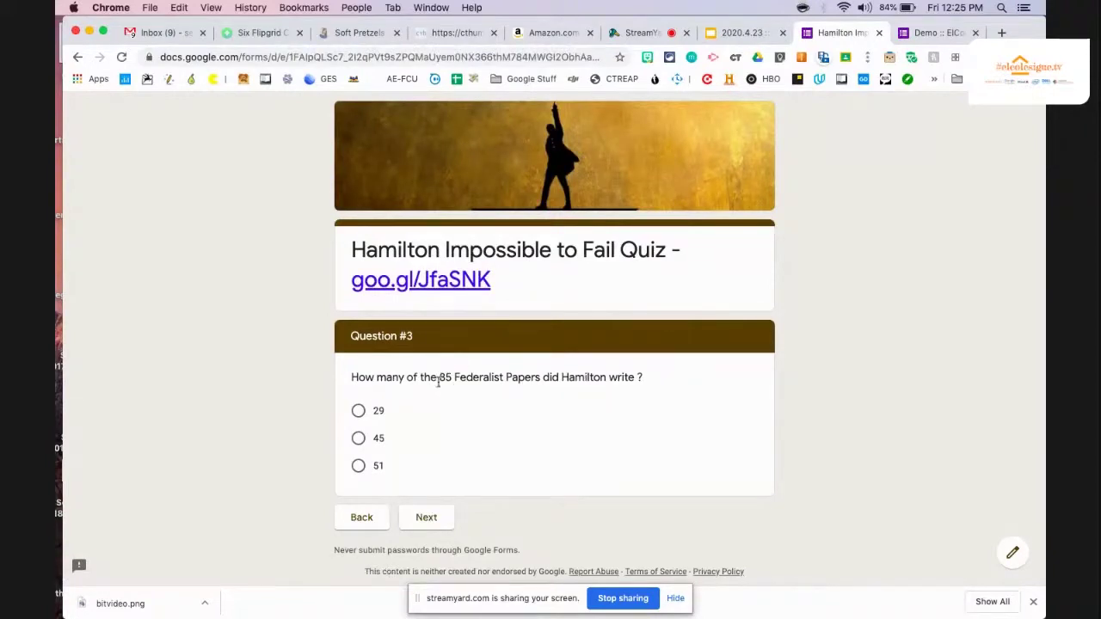
Step: Answer the Federalist Papers question with 29, read the hint, and answer it again with 51
{"action": "left_click", "coordinate": [359, 411]}
{"action": "left_click", "coordinate": [419, 517]}
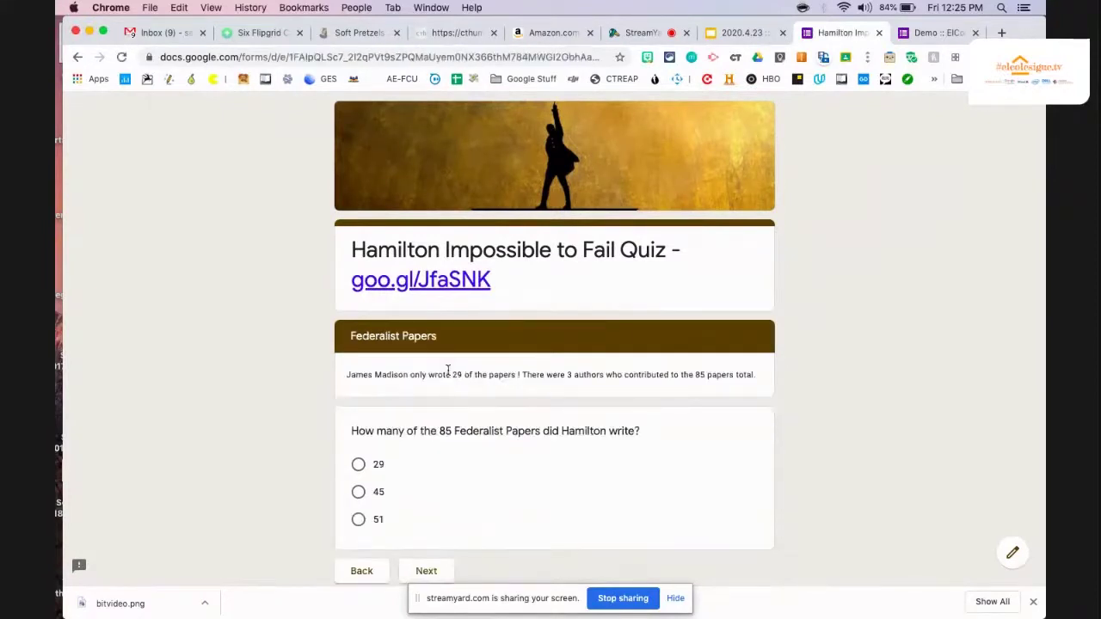
{"action": "triple_click", "coordinate": [447, 371]}
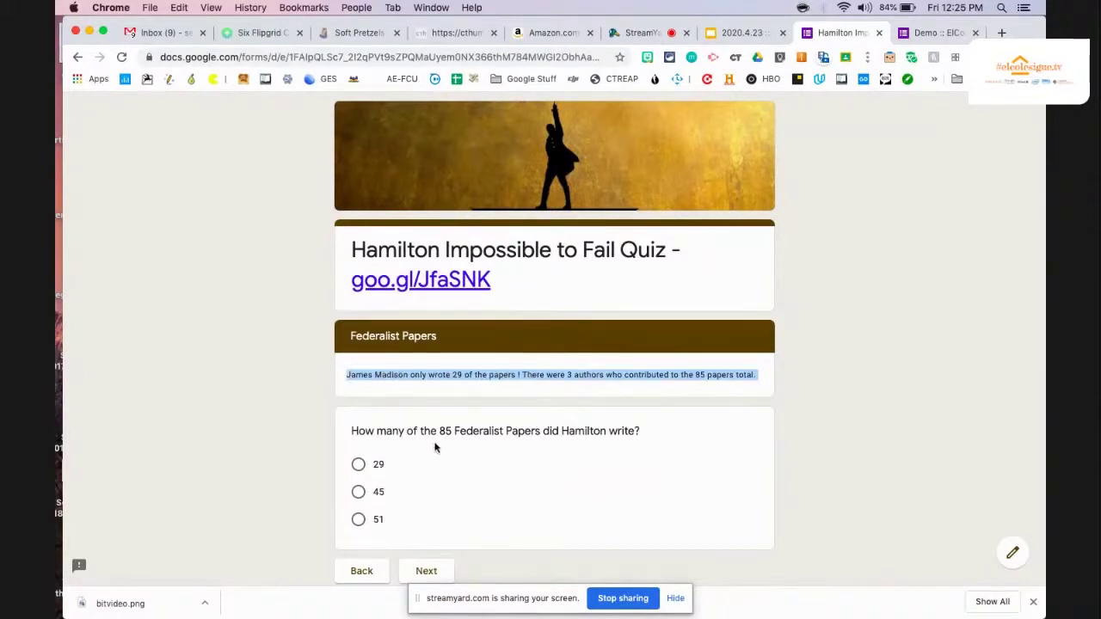
{"action": "left_click", "coordinate": [359, 519]}
{"action": "scroll", "coordinate": [504, 487], "scroll_direction": "down", "scroll_amount": 3}
{"action": "left_click", "coordinate": [439, 476]}
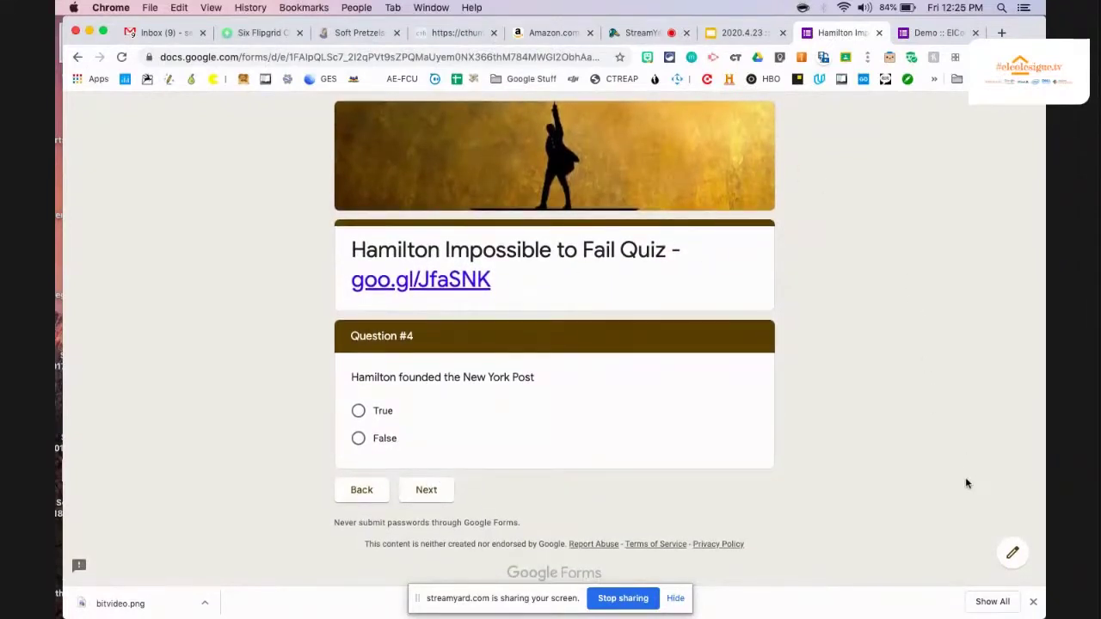
Step: Leave the response to open the quiz for editing and inspect the birthplace question's answer-based section branching
{"action": "left_click", "coordinate": [1013, 555]}
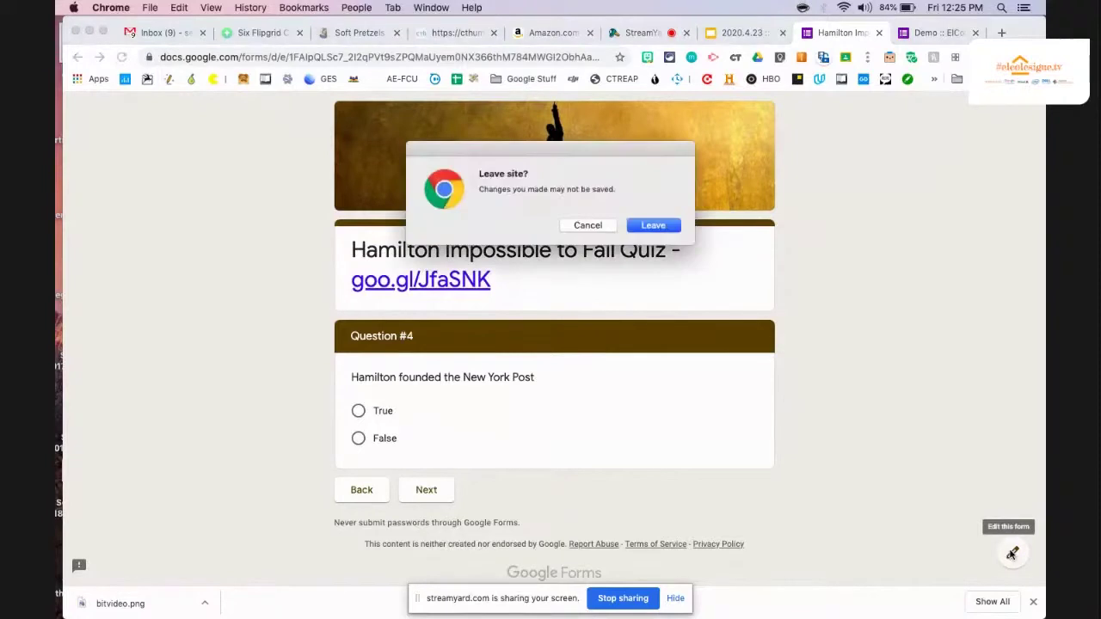
{"action": "left_click", "coordinate": [654, 226]}
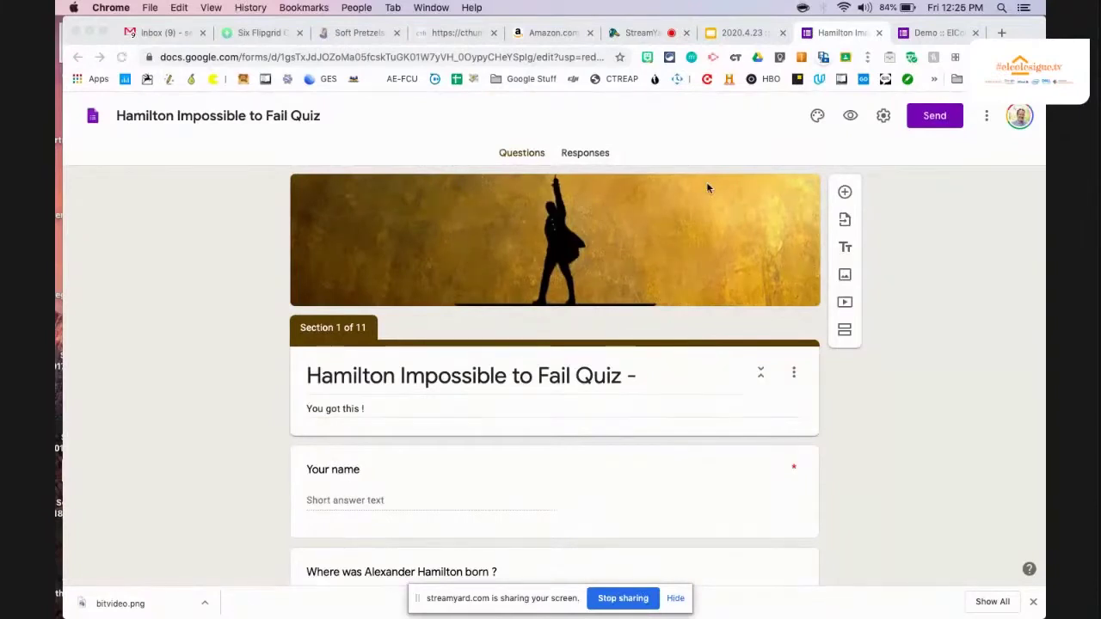
{"action": "scroll", "coordinate": [708, 187], "scroll_direction": "down", "scroll_amount": 2}
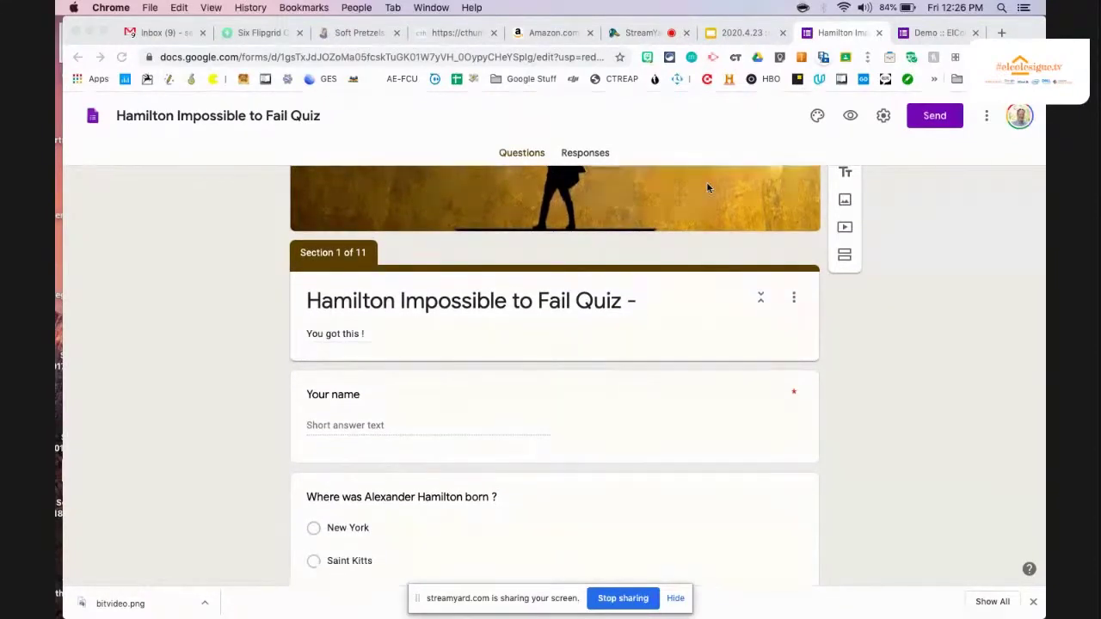
{"action": "scroll", "coordinate": [707, 188], "scroll_direction": "down", "scroll_amount": 10}
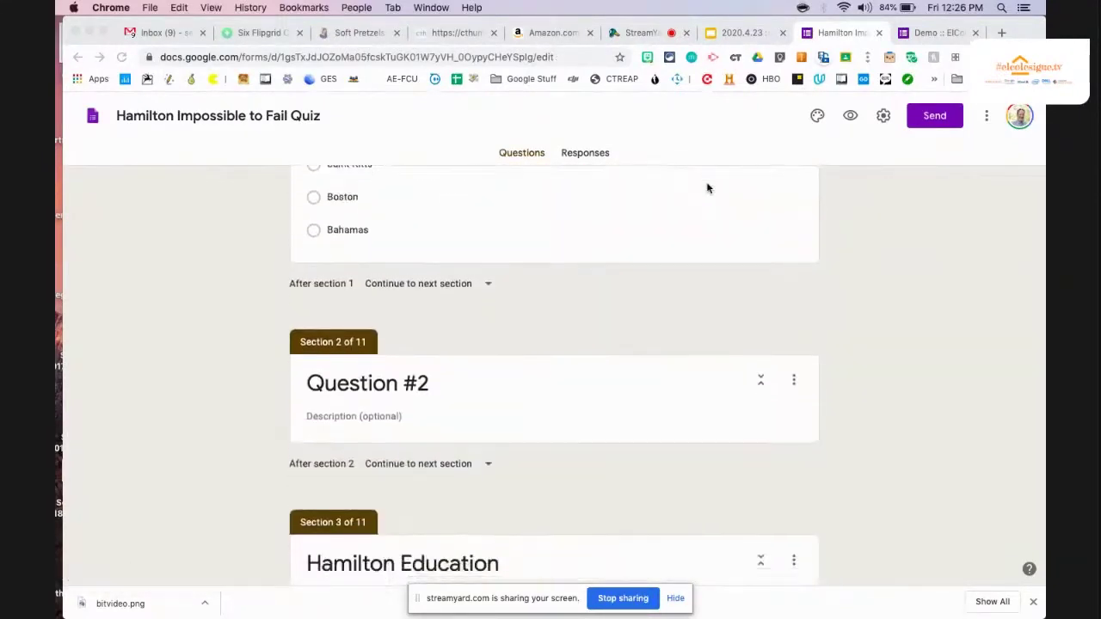
{"action": "scroll", "coordinate": [423, 227], "scroll_direction": "up", "scroll_amount": 1}
{"action": "scroll", "coordinate": [422, 220], "scroll_direction": "up", "scroll_amount": 1}
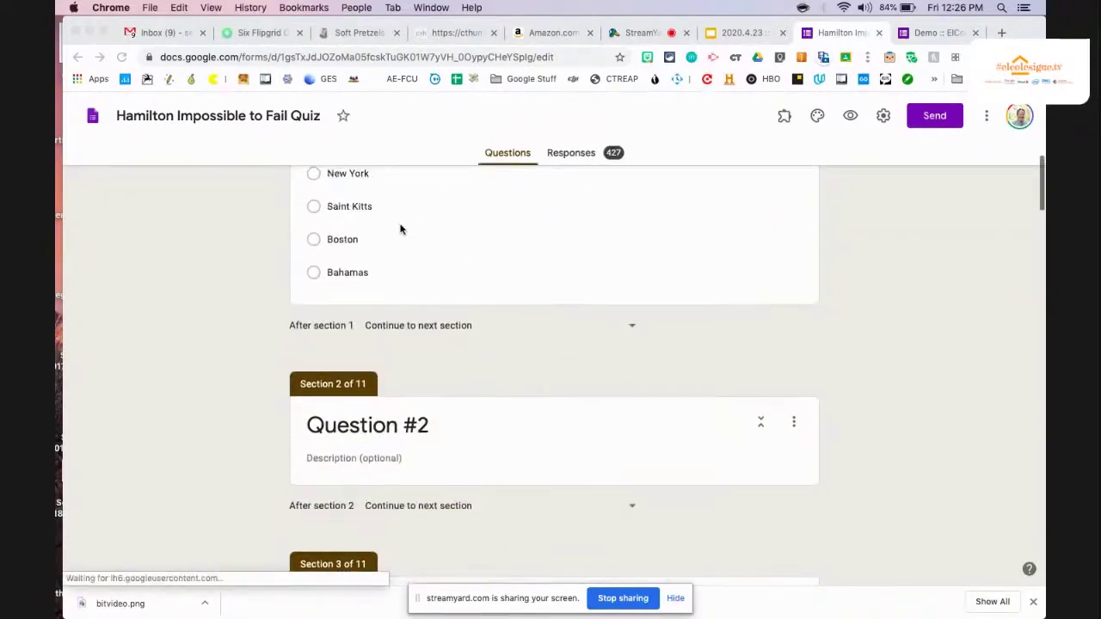
{"action": "scroll", "coordinate": [479, 289], "scroll_direction": "down", "scroll_amount": 2}
{"action": "scroll", "coordinate": [479, 289], "scroll_direction": "up", "scroll_amount": 4}
{"action": "left_click", "coordinate": [479, 289]}
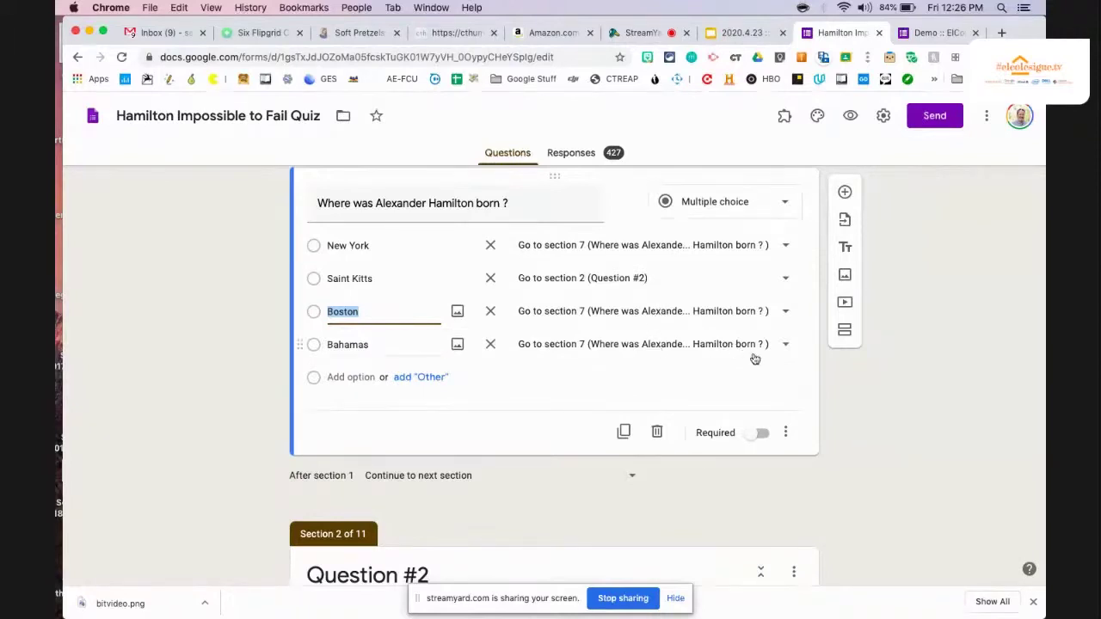
Step: Examine the Hamilton Education section's title, reading instruction and paragraph image in the quiz editor
{"action": "scroll", "coordinate": [840, 399], "scroll_direction": "down", "scroll_amount": 3}
{"action": "scroll", "coordinate": [841, 399], "scroll_direction": "down", "scroll_amount": 6}
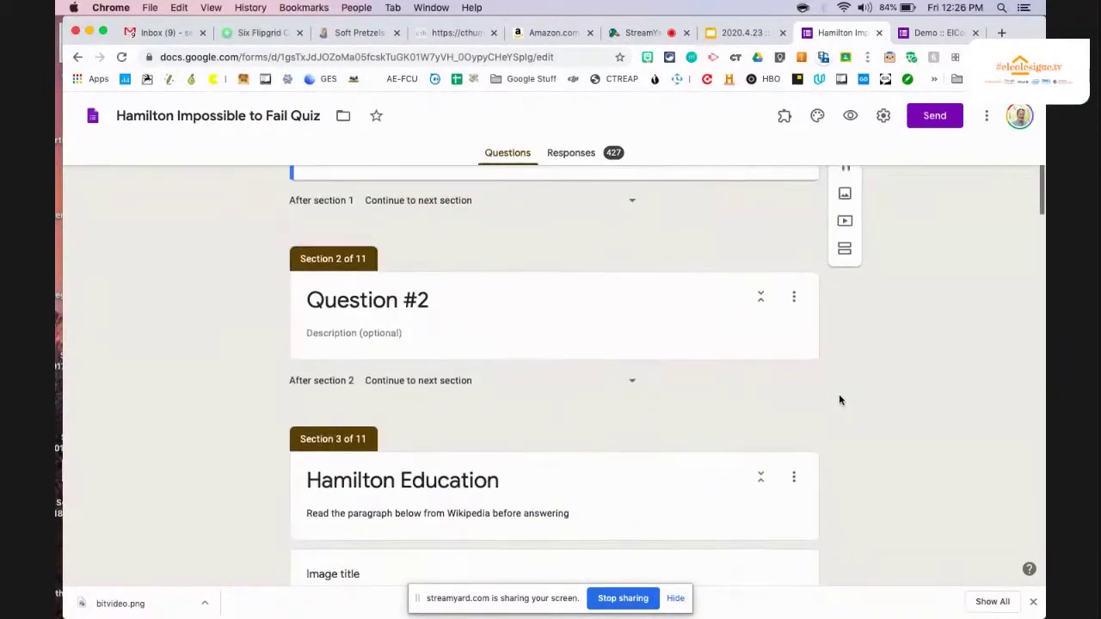
{"action": "scroll", "coordinate": [841, 399], "scroll_direction": "down", "scroll_amount": 2}
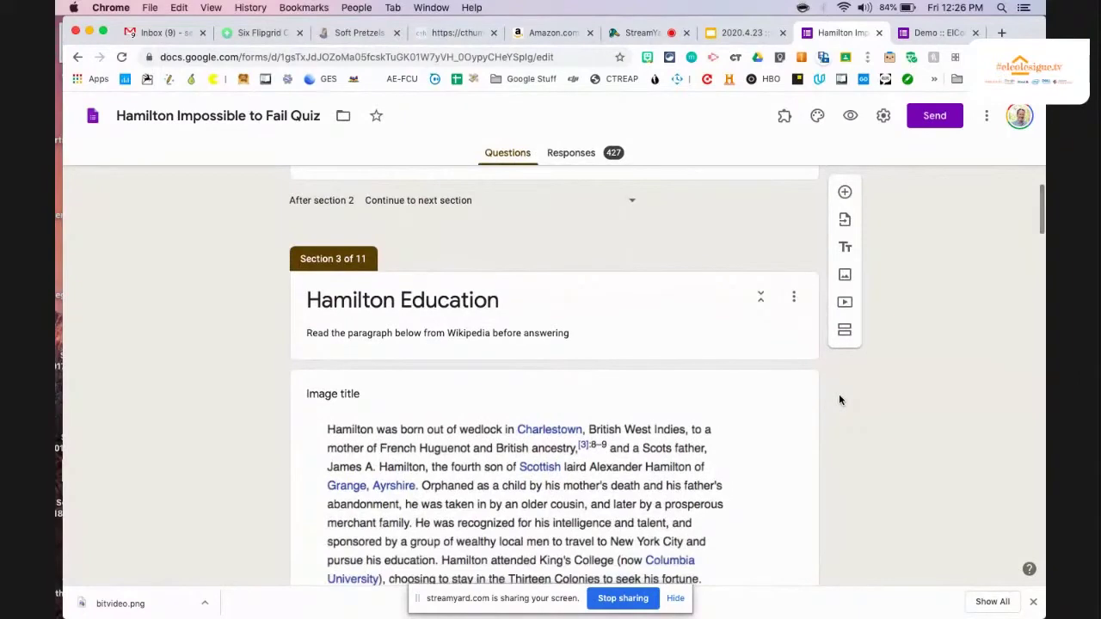
{"action": "scroll", "coordinate": [840, 400], "scroll_direction": "down", "scroll_amount": 2}
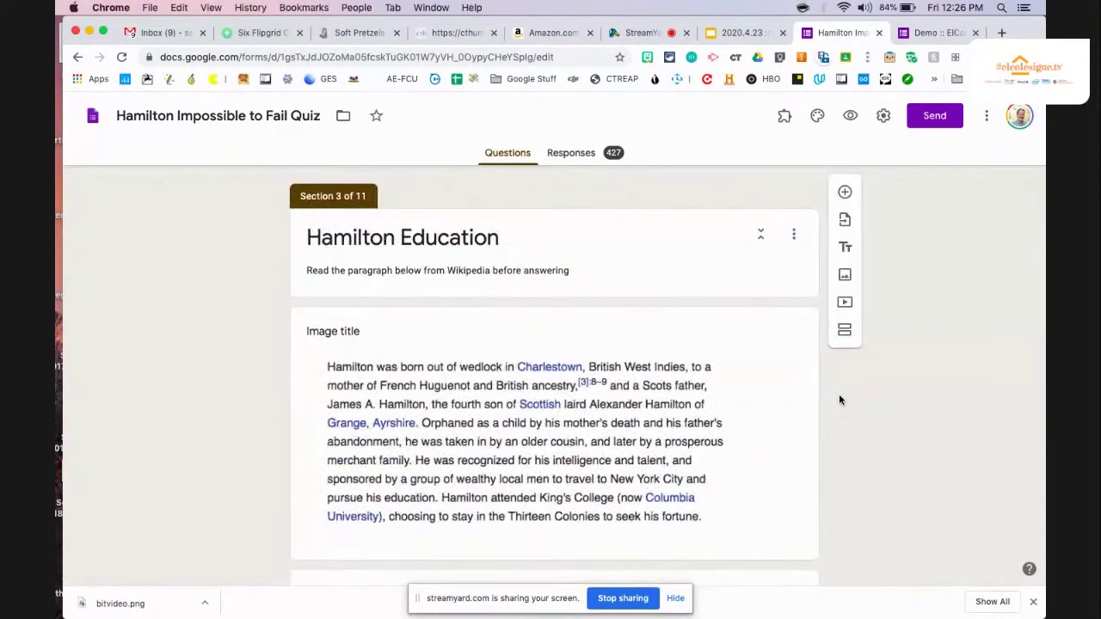
{"action": "left_click", "coordinate": [548, 272]}
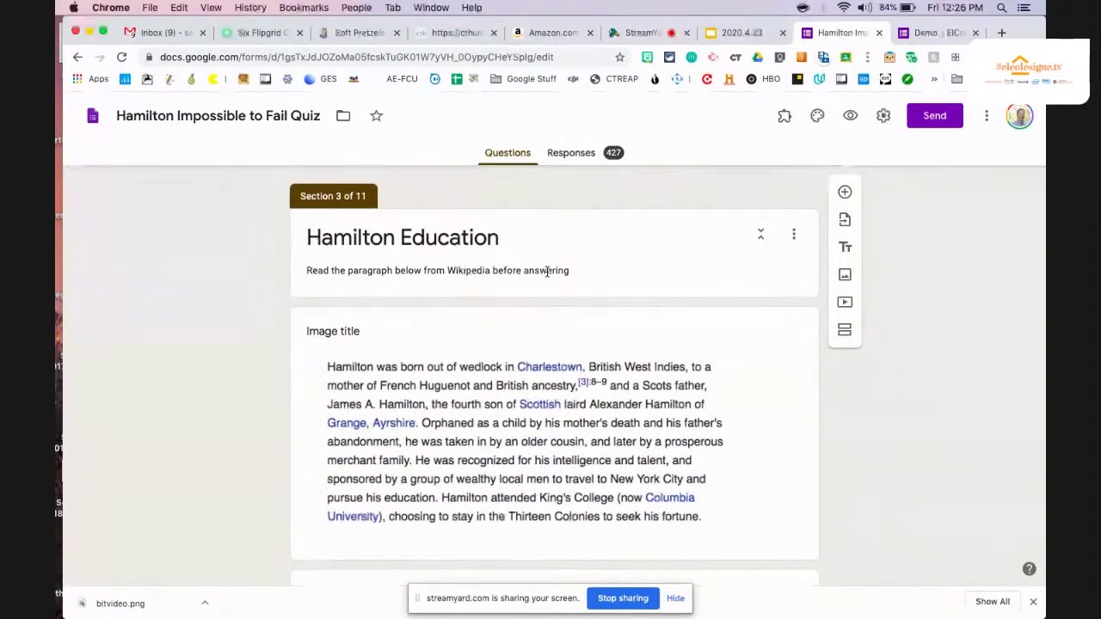
{"action": "scroll", "coordinate": [539, 260], "scroll_direction": "down", "scroll_amount": 3}
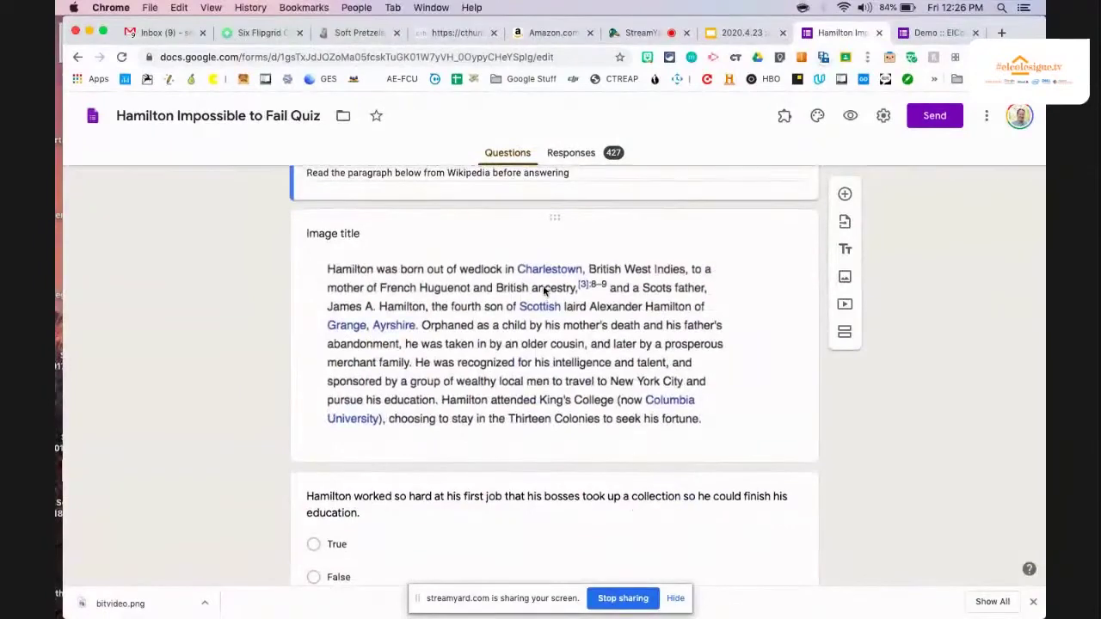
{"action": "scroll", "coordinate": [543, 285], "scroll_direction": "up", "scroll_amount": 3}
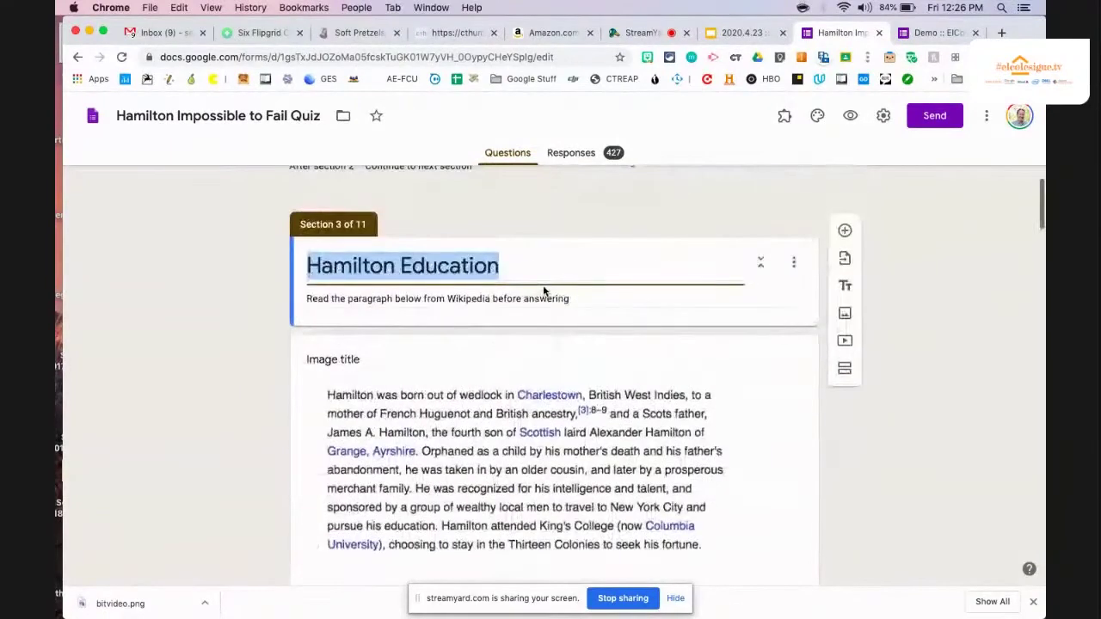
{"action": "triple_click", "coordinate": [404, 297]}
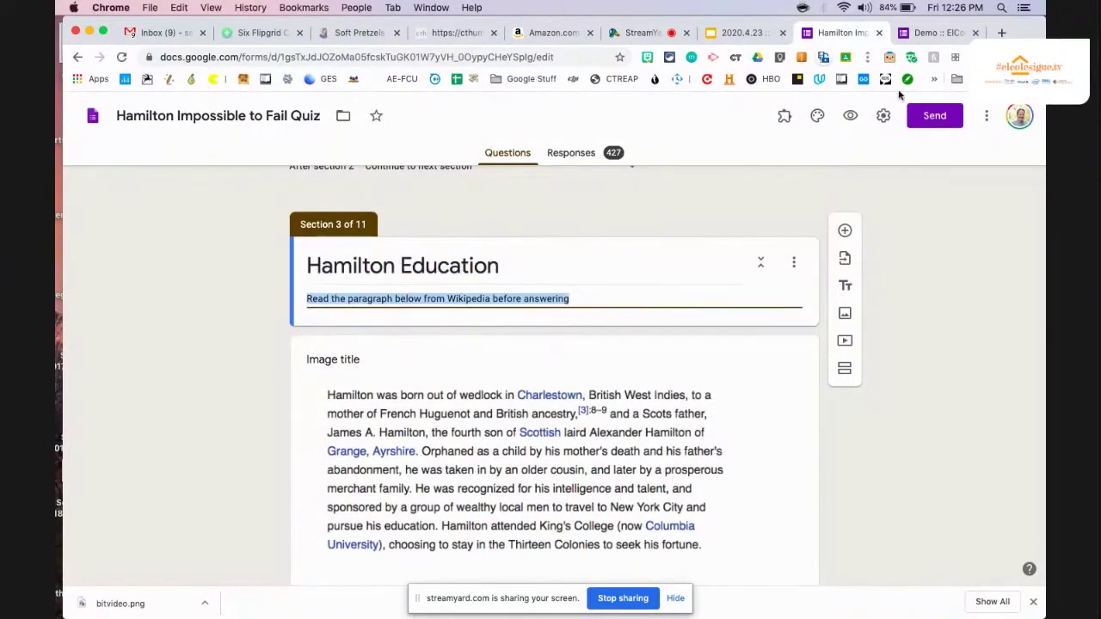
Step: In the Demo form, give the Math section the description "Remember reading chapter 4 about pjfnprugpeirugierughpiuerhg."
{"action": "left_click", "coordinate": [925, 35]}
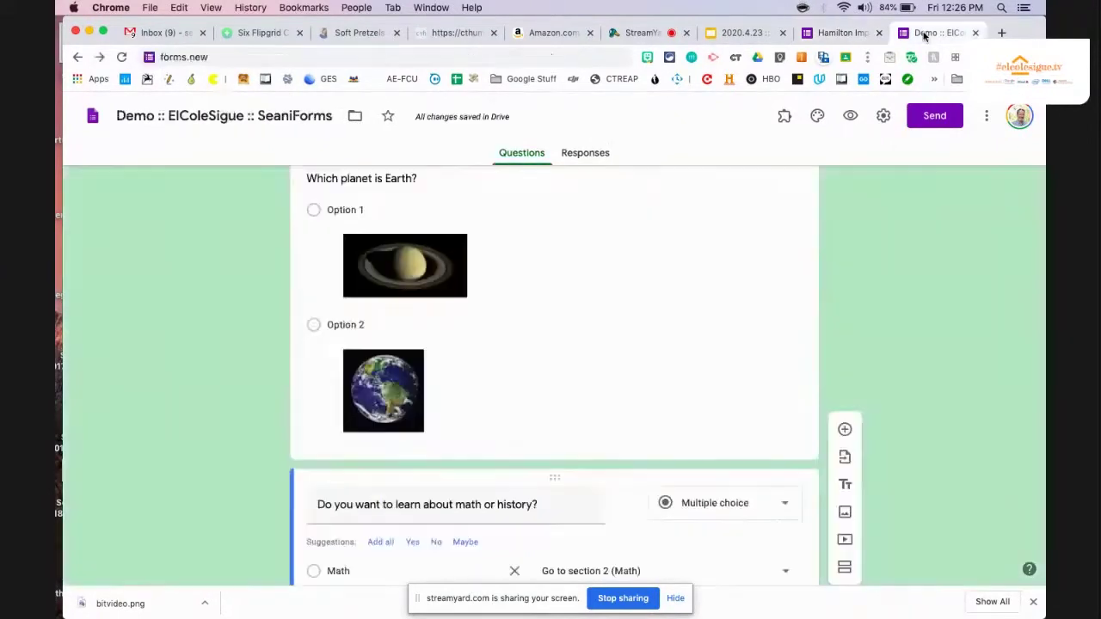
{"action": "scroll", "coordinate": [668, 295], "scroll_direction": "down", "scroll_amount": 5}
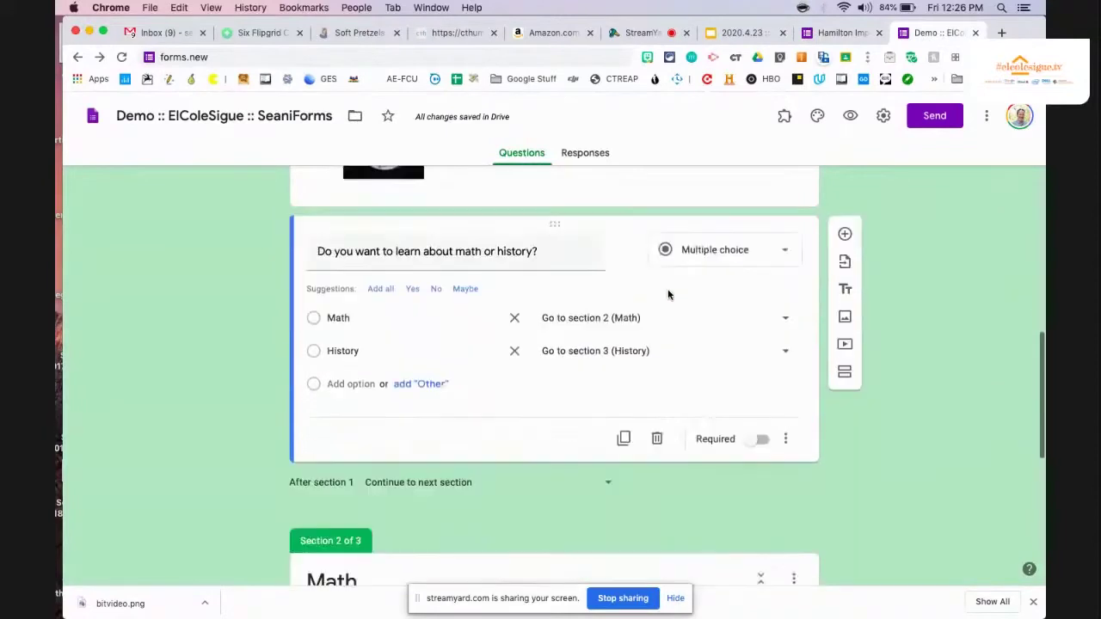
{"action": "scroll", "coordinate": [494, 444], "scroll_direction": "down", "scroll_amount": 3}
{"action": "double_click", "coordinate": [370, 349]}
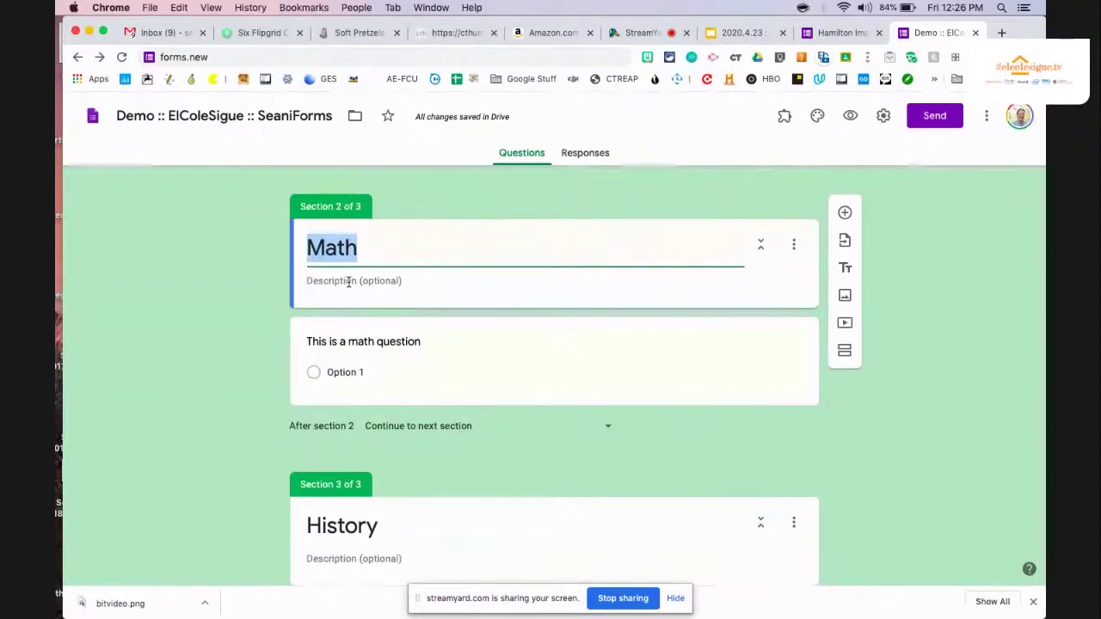
{"action": "left_click", "coordinate": [349, 282]}
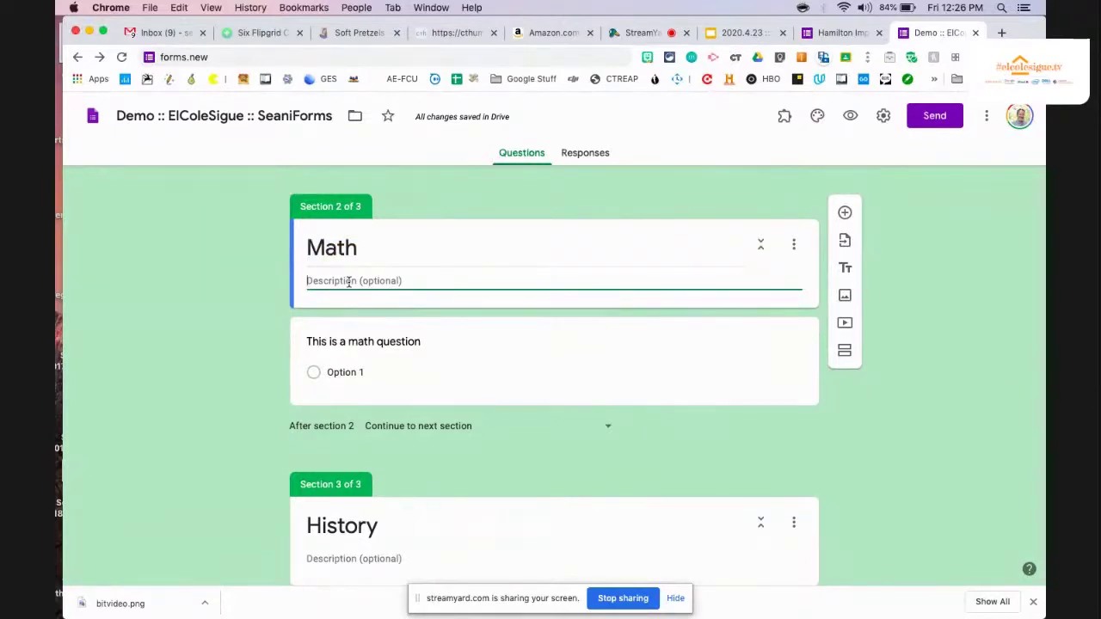
{"action": "type", "text": "Remember reading chapter 4 a"}
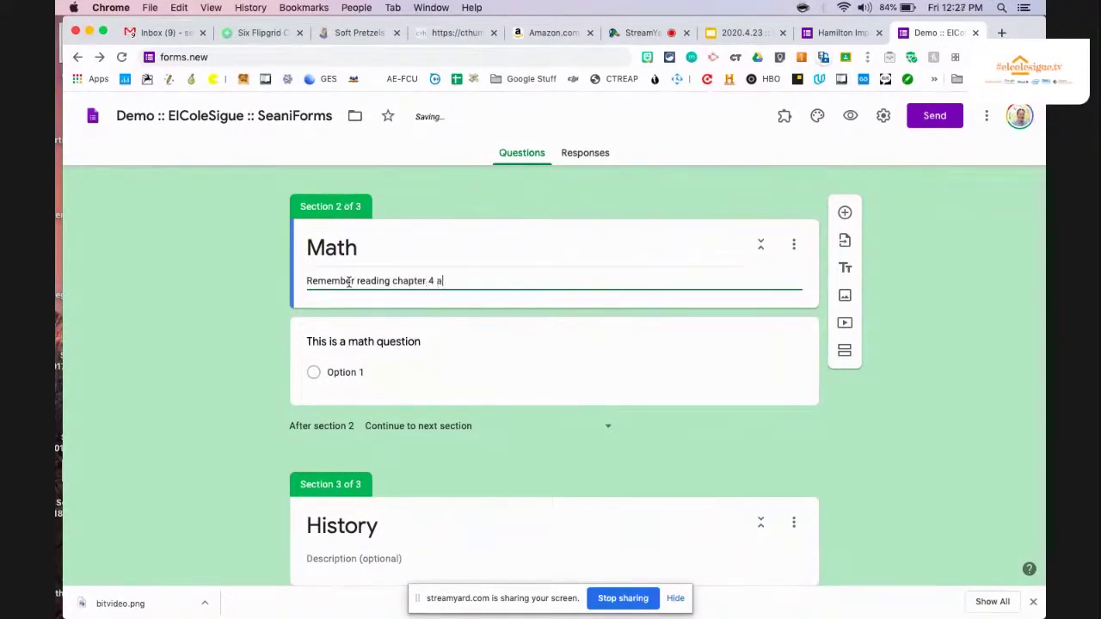
{"action": "type", "text": "bout pjfnprugpeirugierughpiuerhg."}
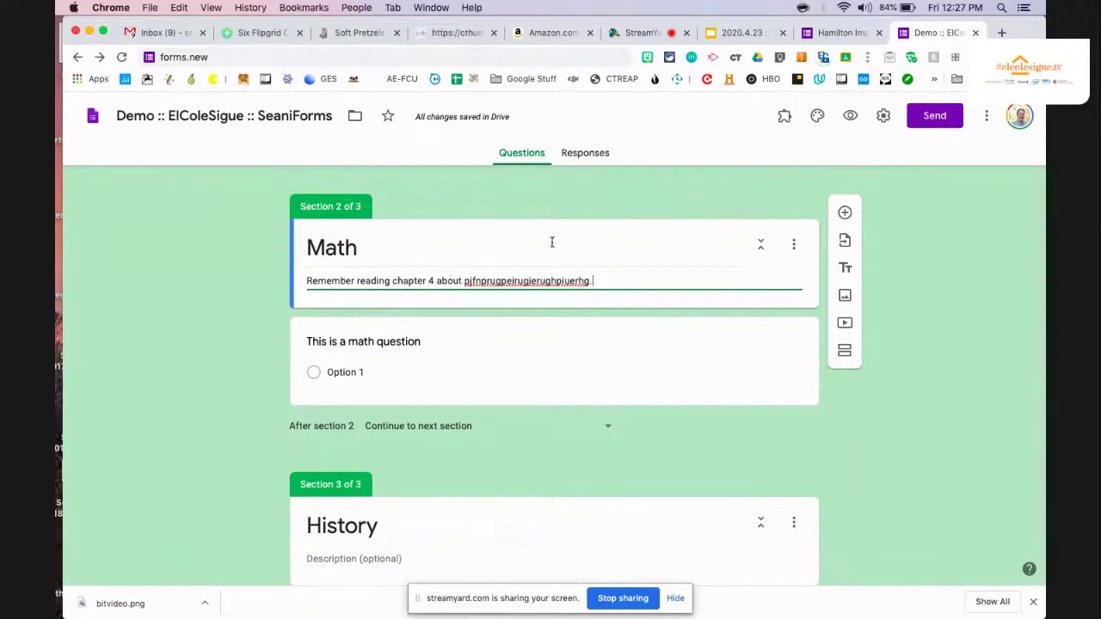
Step: Return to the Hamilton quiz editor and examine the hints and repeated questions in sections 3 through 8
{"action": "left_click", "coordinate": [839, 32]}
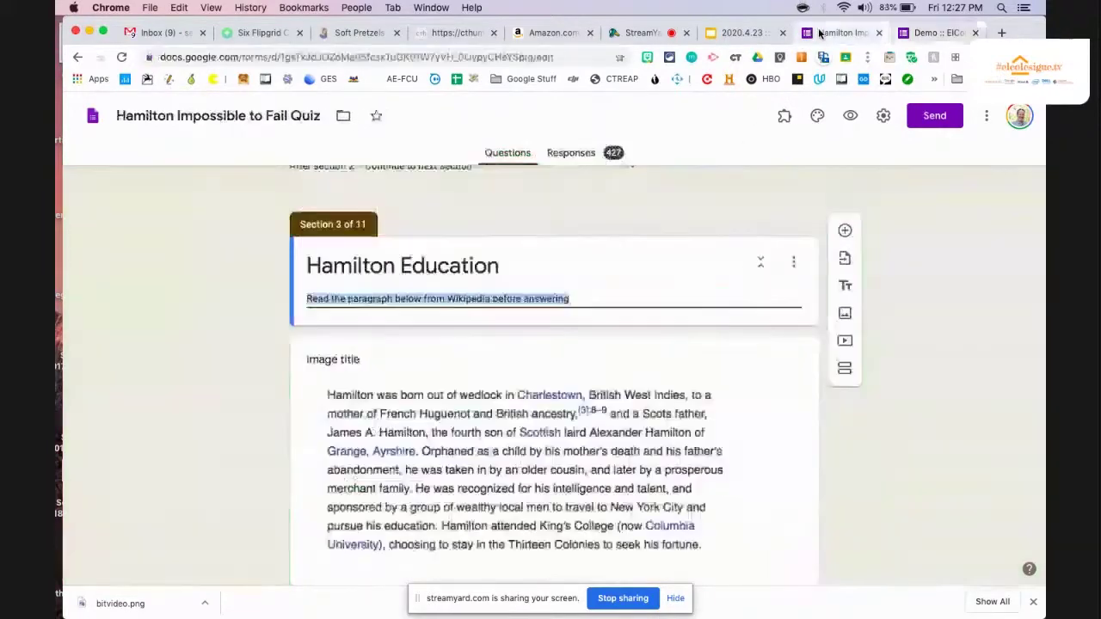
{"action": "scroll", "coordinate": [663, 220], "scroll_direction": "down", "scroll_amount": 15}
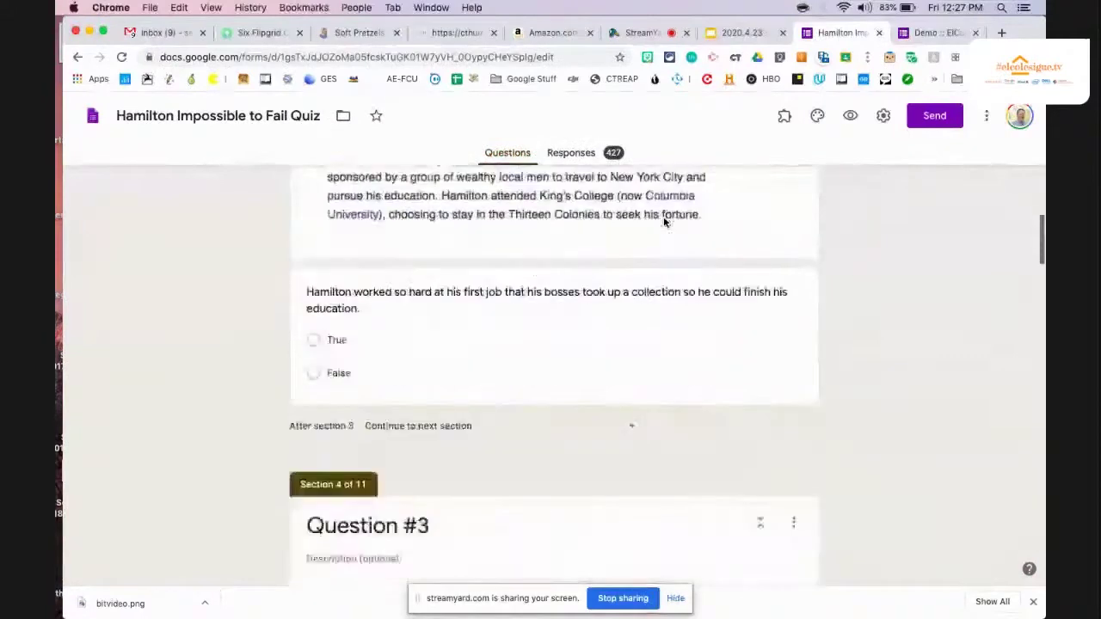
{"action": "scroll", "coordinate": [663, 223], "scroll_direction": "down", "scroll_amount": 7}
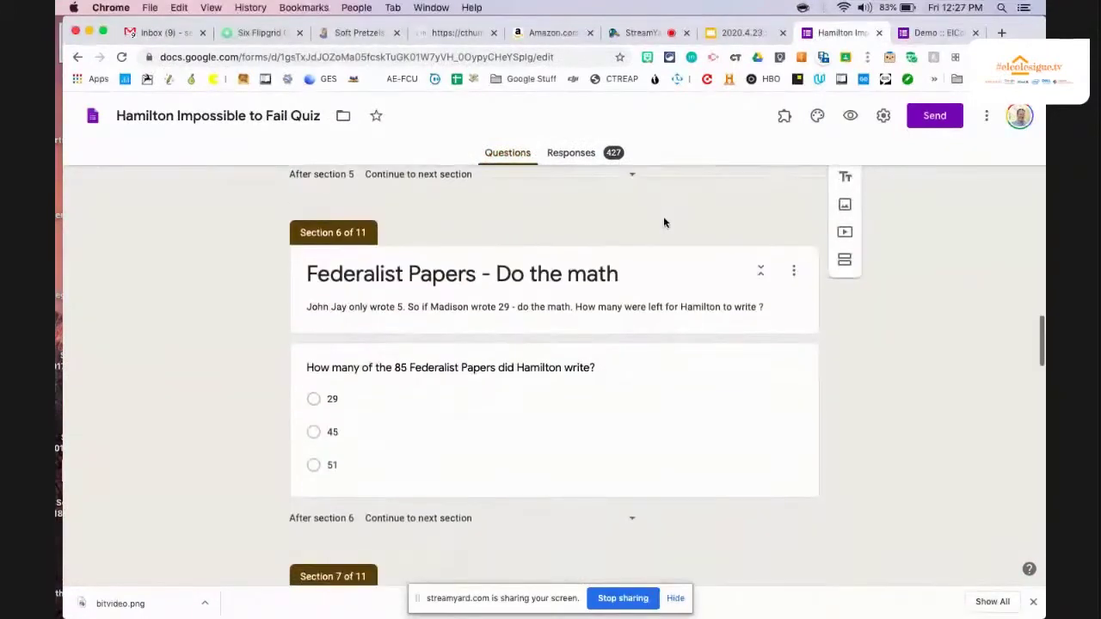
{"action": "scroll", "coordinate": [663, 222], "scroll_direction": "down", "scroll_amount": 8}
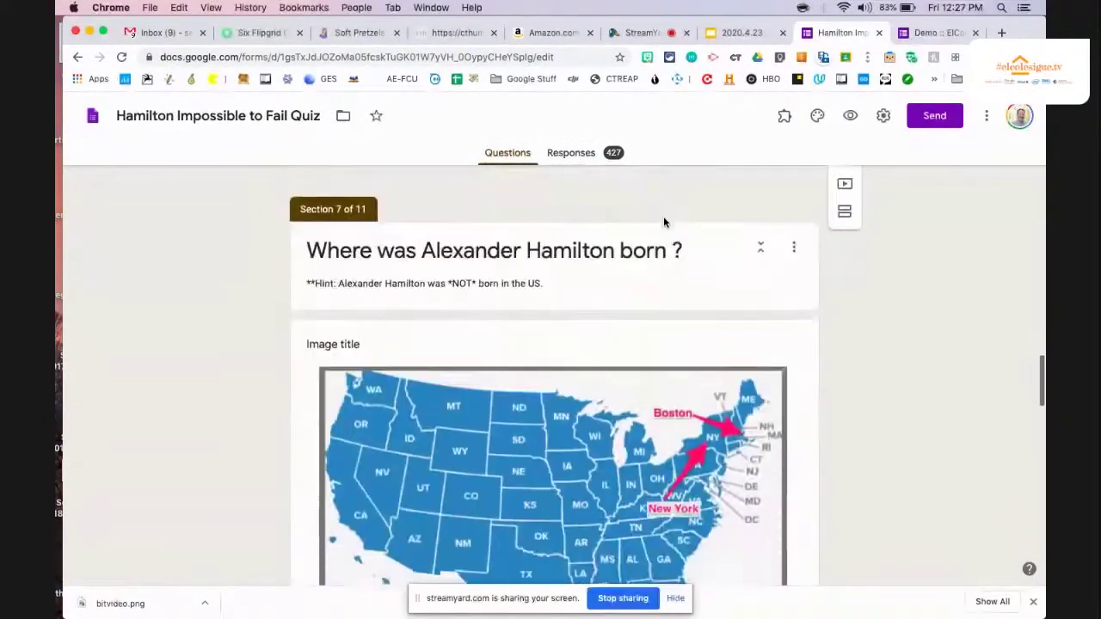
{"action": "scroll", "coordinate": [664, 221], "scroll_direction": "down", "scroll_amount": 8}
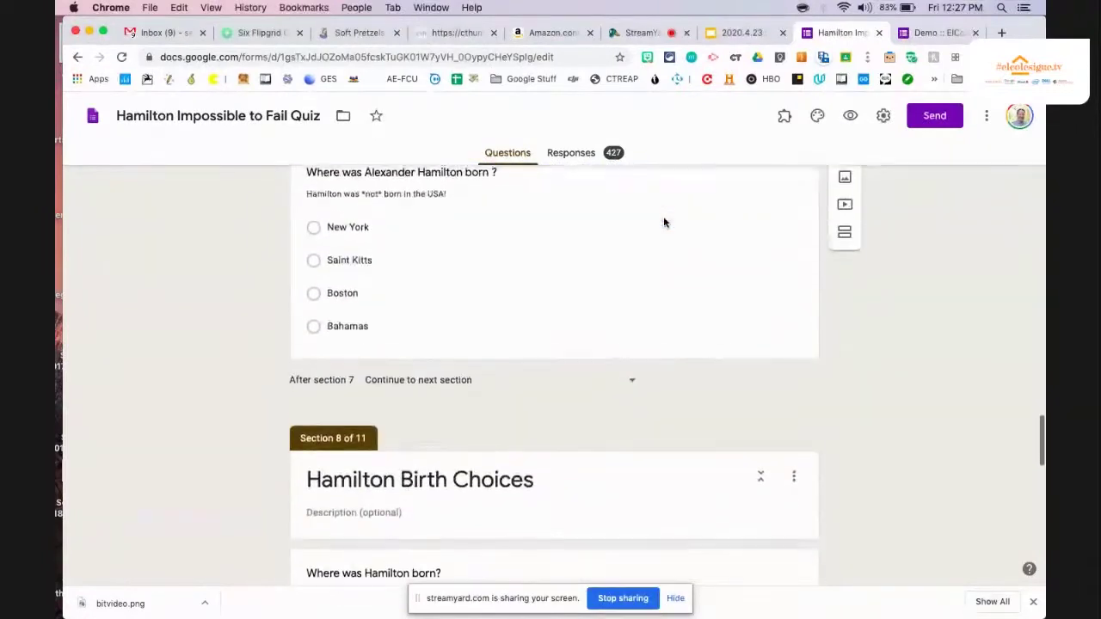
{"action": "scroll", "coordinate": [663, 218], "scroll_direction": "down", "scroll_amount": 1}
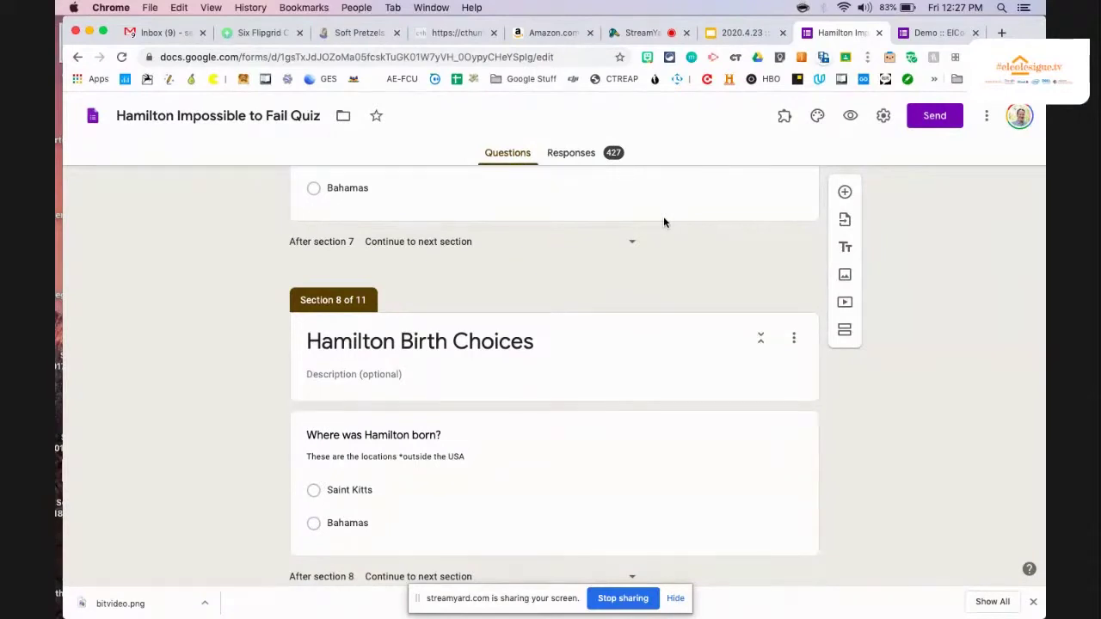
{"action": "scroll", "coordinate": [663, 221], "scroll_direction": "down", "scroll_amount": 3}
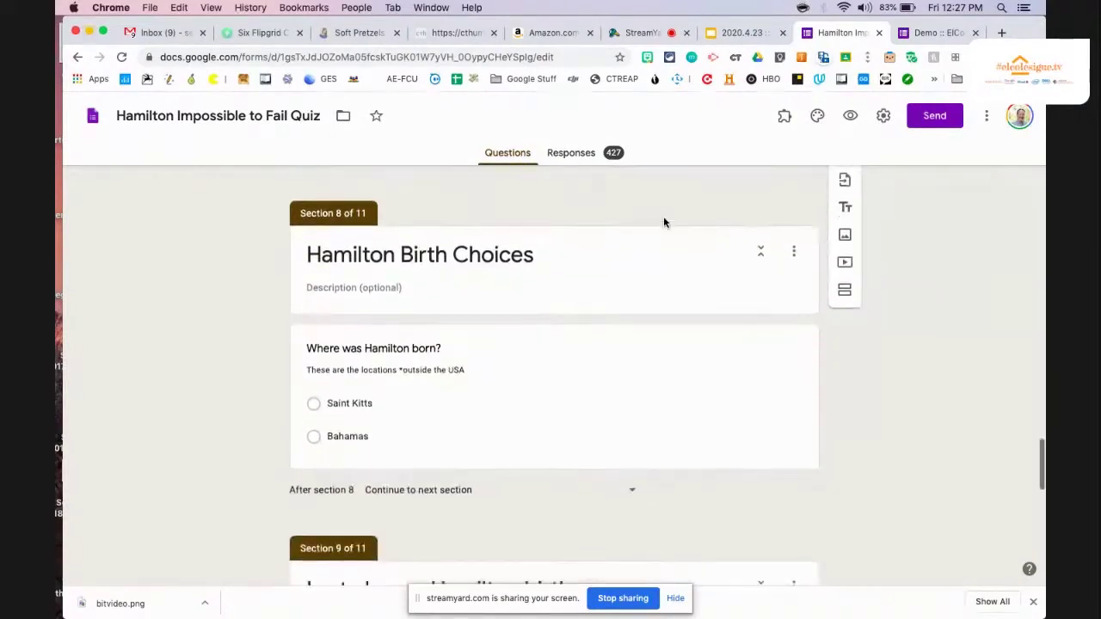
{"action": "scroll", "coordinate": [664, 218], "scroll_direction": "up", "scroll_amount": 5}
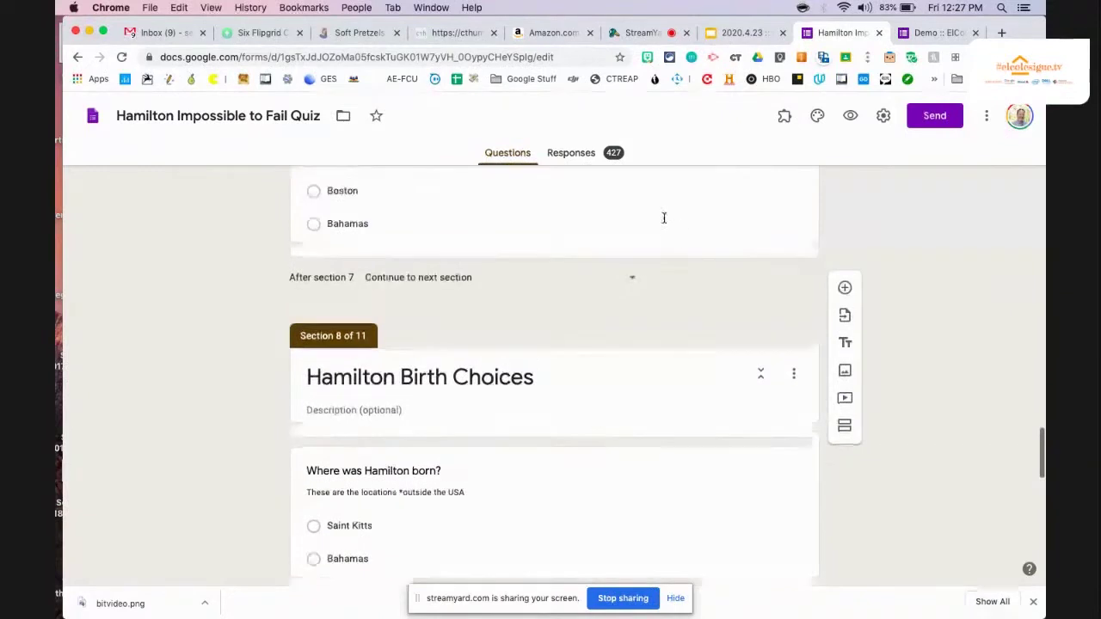
{"action": "scroll", "coordinate": [664, 217], "scroll_direction": "up", "scroll_amount": 8}
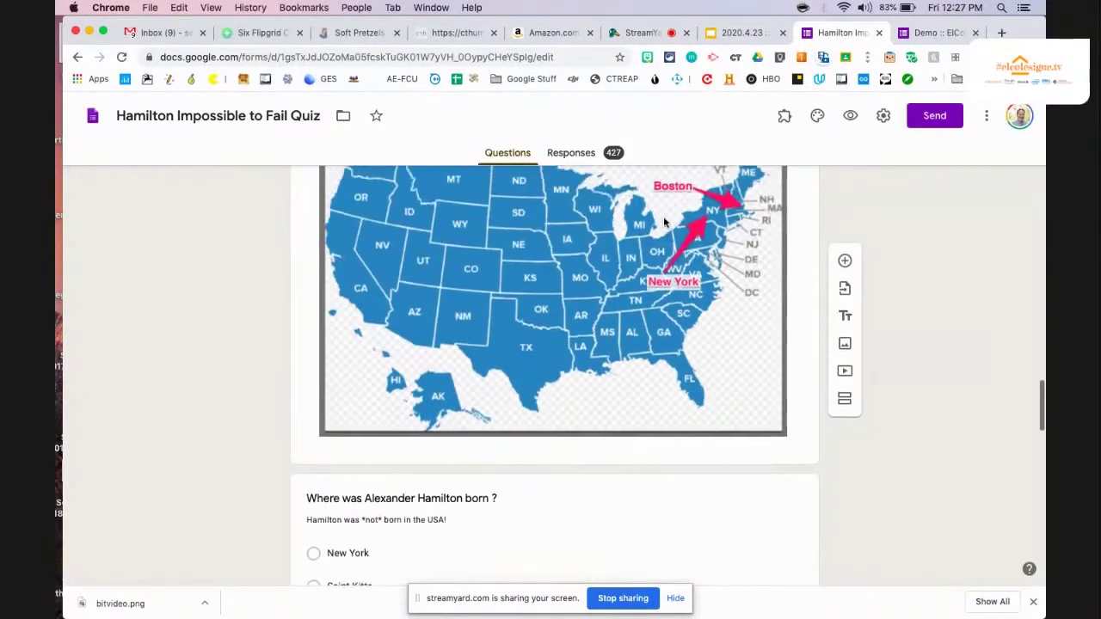
{"action": "scroll", "coordinate": [663, 222], "scroll_direction": "up", "scroll_amount": 6}
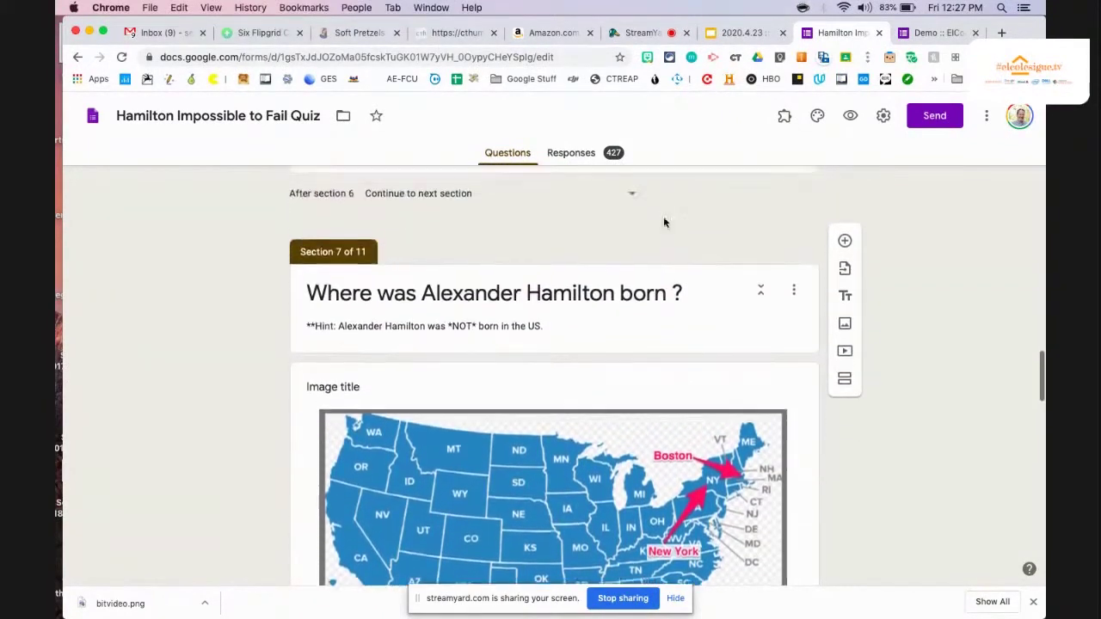
{"action": "scroll", "coordinate": [664, 221], "scroll_direction": "up", "scroll_amount": 6}
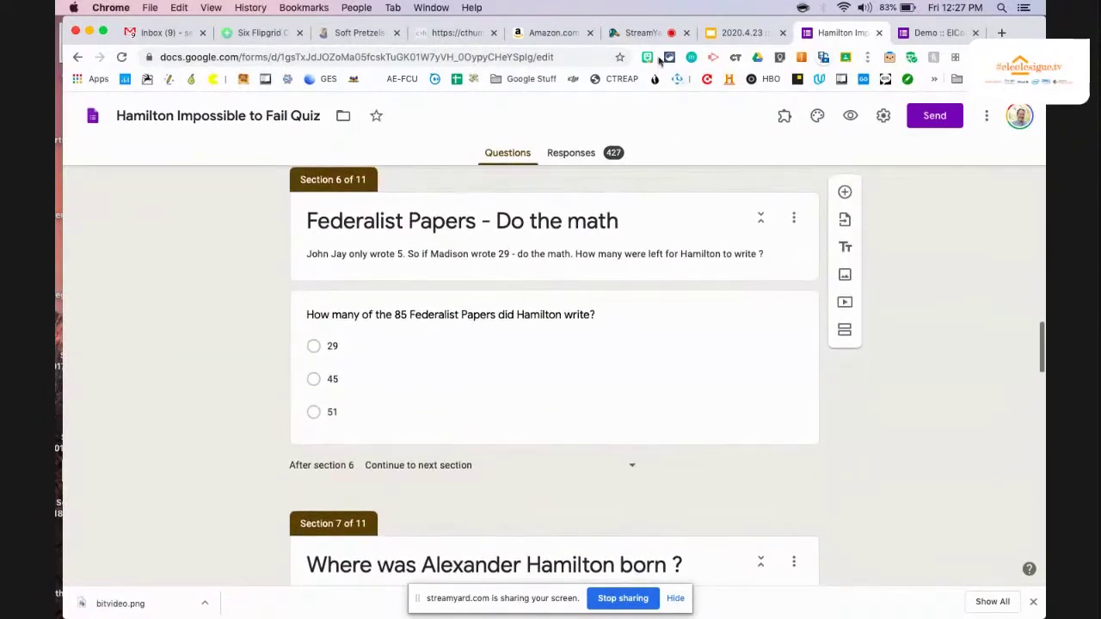
Step: Switch to the slides, view the Create Your Own resource list for the Impossible to Fail Quiz, and close it
{"action": "left_click", "coordinate": [729, 34]}
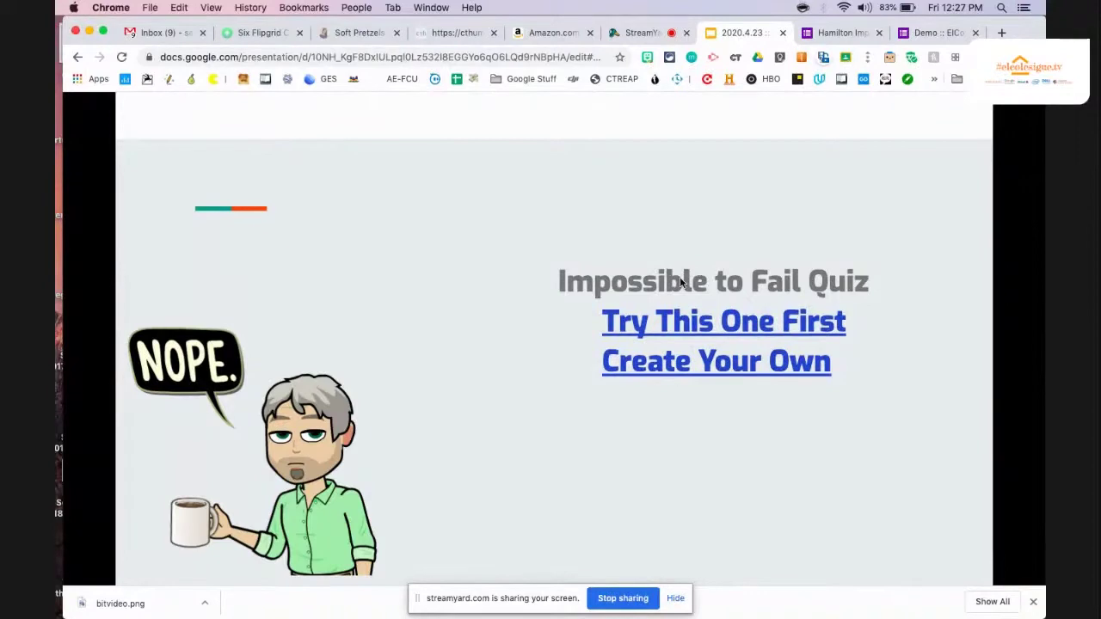
{"action": "left_click", "coordinate": [662, 365]}
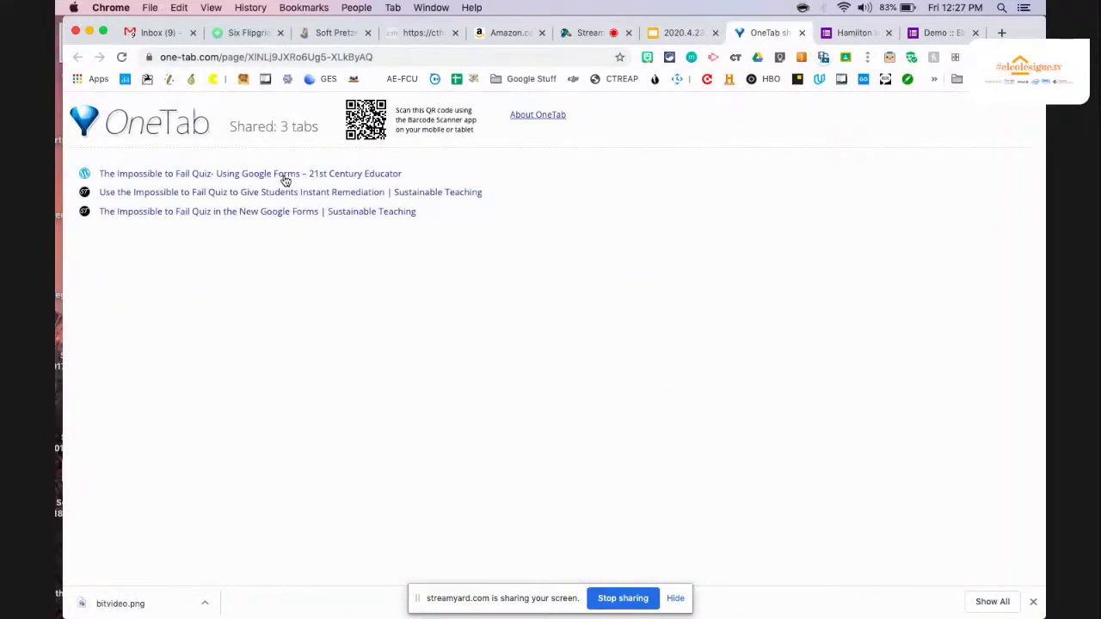
{"action": "left_click", "coordinate": [802, 32]}
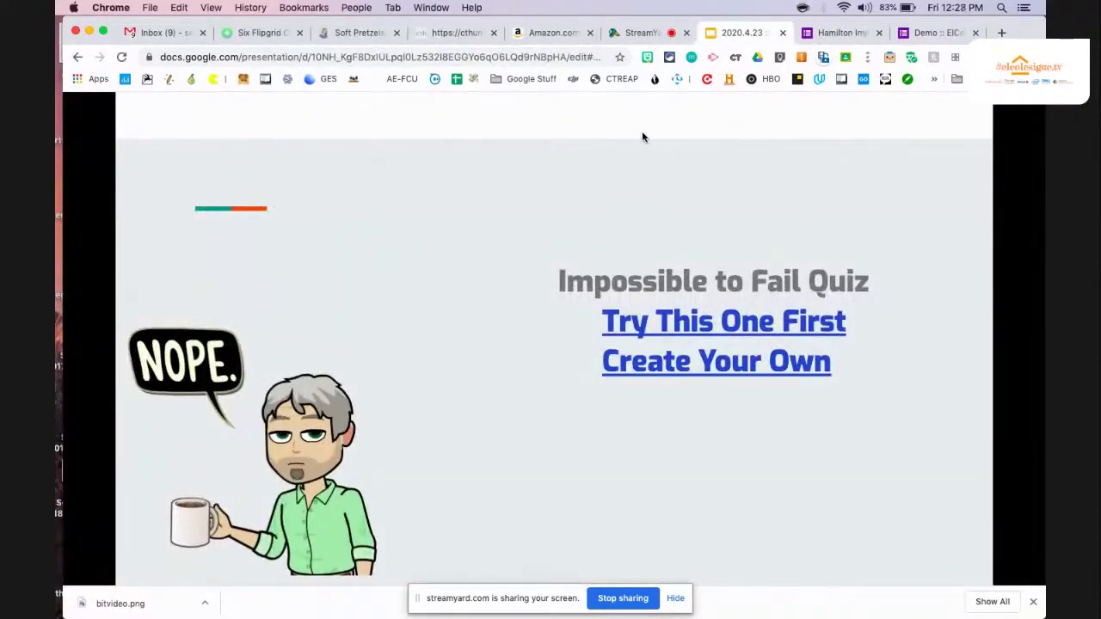
Step: Advance to the Digital BreakoutEdu slide, open its Try This One game, and dismiss the welcome notice
{"action": "key", "text": "Right"}
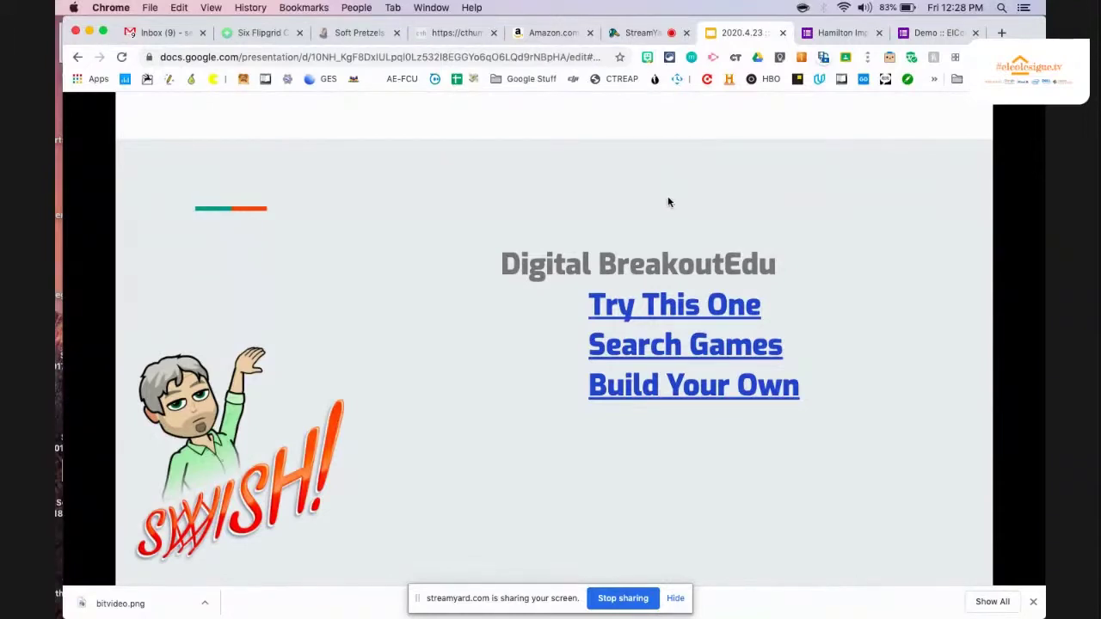
{"action": "left_click", "coordinate": [670, 307]}
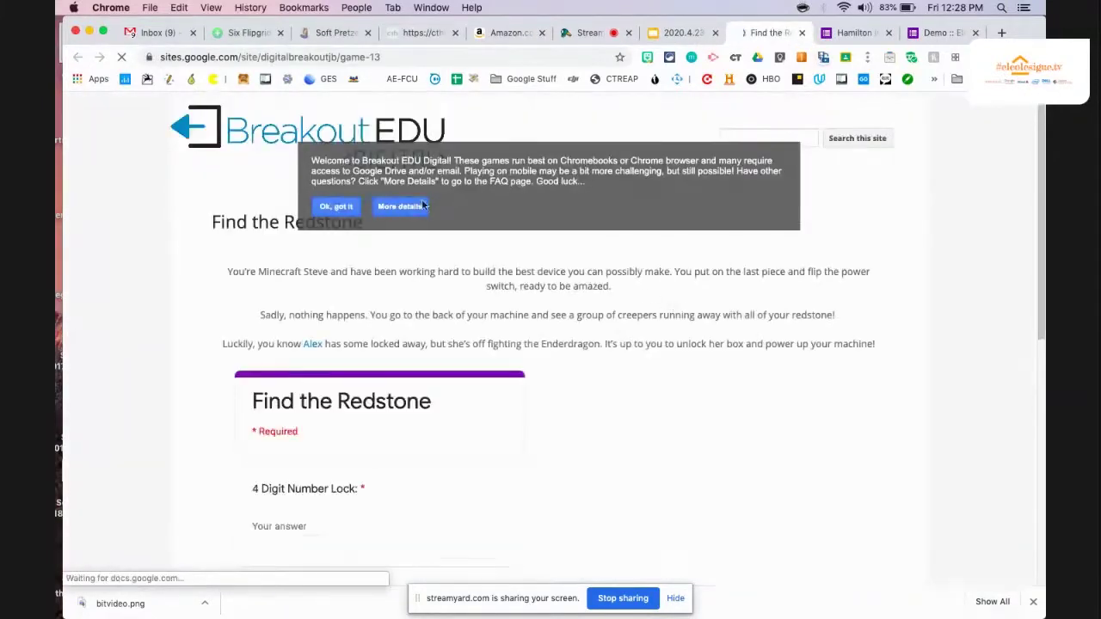
{"action": "left_click", "coordinate": [336, 209]}
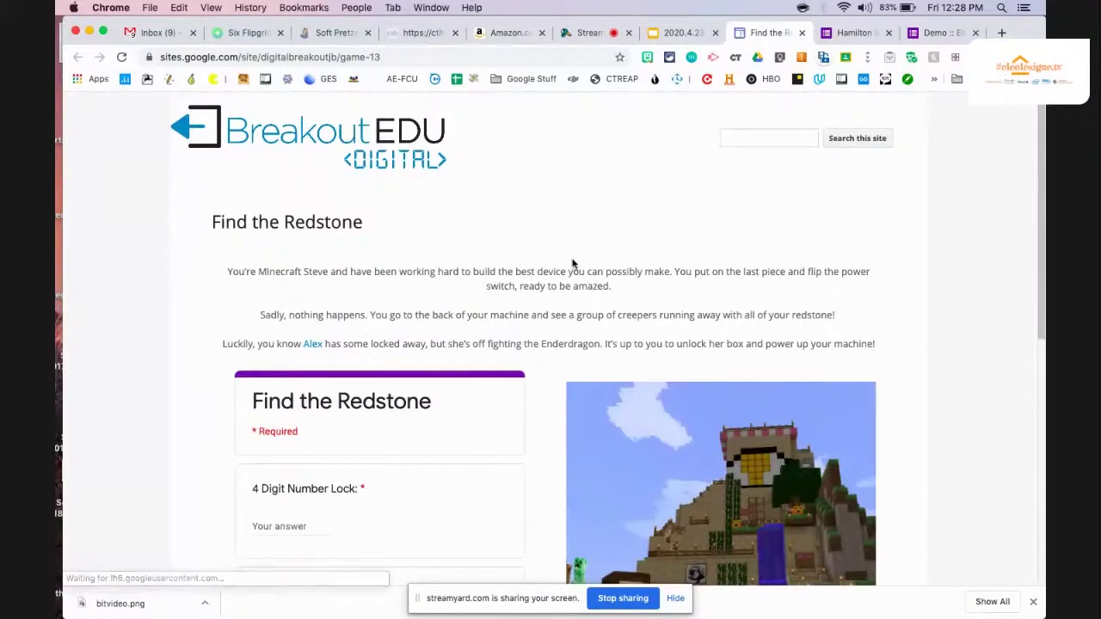
Step: Examine the Find the Redstone game's story, picture clues, and number, word, directions and color lock questions
{"action": "scroll", "coordinate": [572, 265], "scroll_direction": "down", "scroll_amount": 1}
{"action": "scroll", "coordinate": [572, 262], "scroll_direction": "down", "scroll_amount": 1}
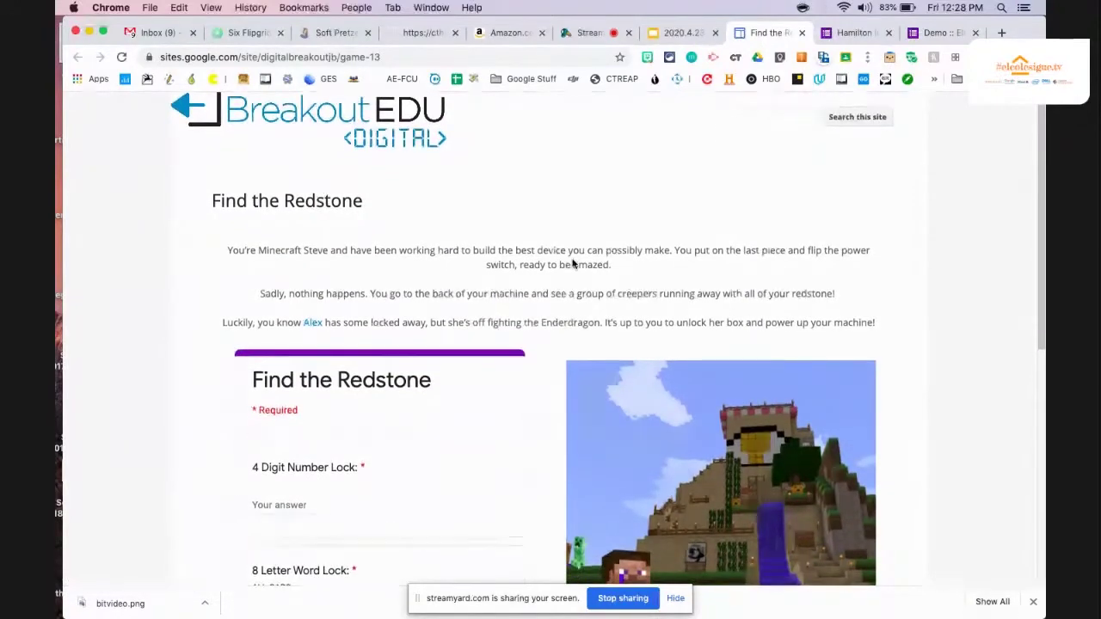
{"action": "scroll", "coordinate": [572, 264], "scroll_direction": "down", "scroll_amount": 2}
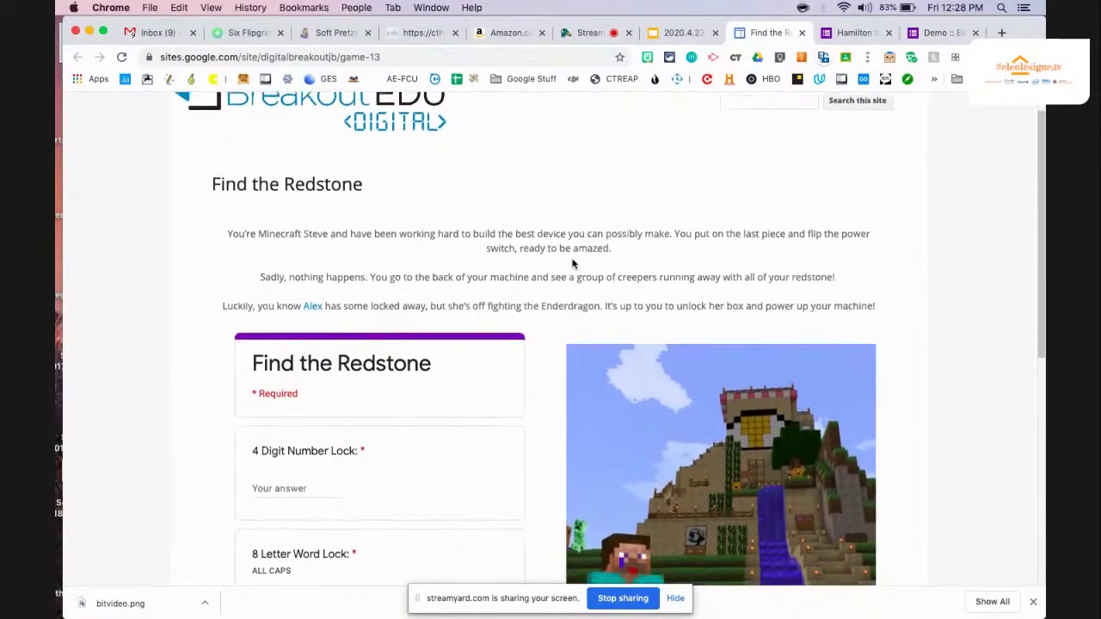
{"action": "scroll", "coordinate": [573, 264], "scroll_direction": "down", "scroll_amount": 1}
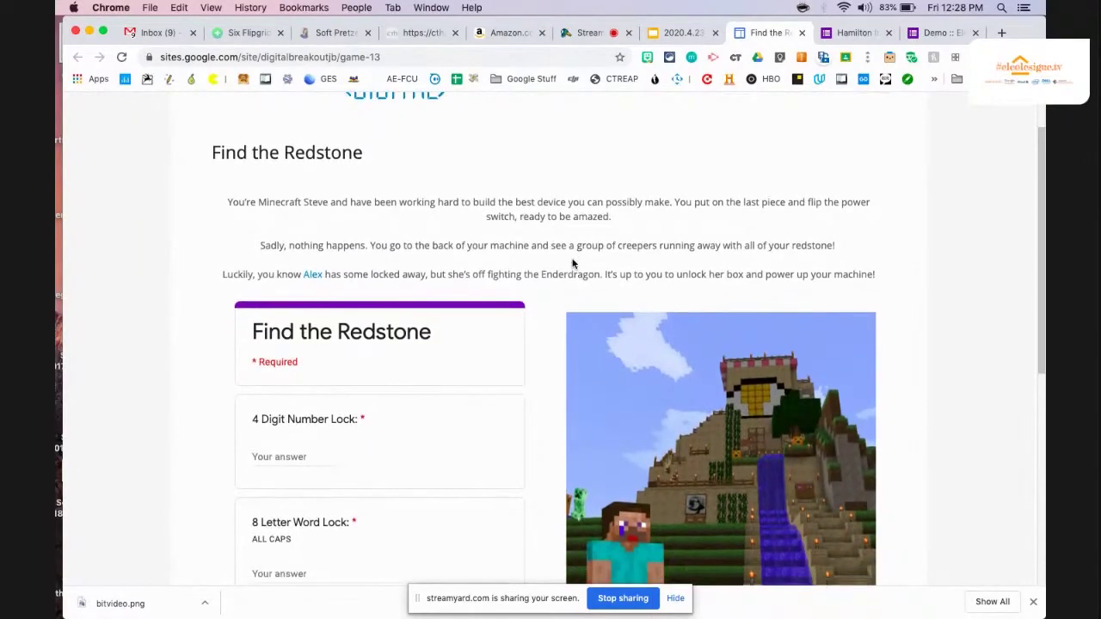
{"action": "scroll", "coordinate": [572, 264], "scroll_direction": "up", "scroll_amount": 4}
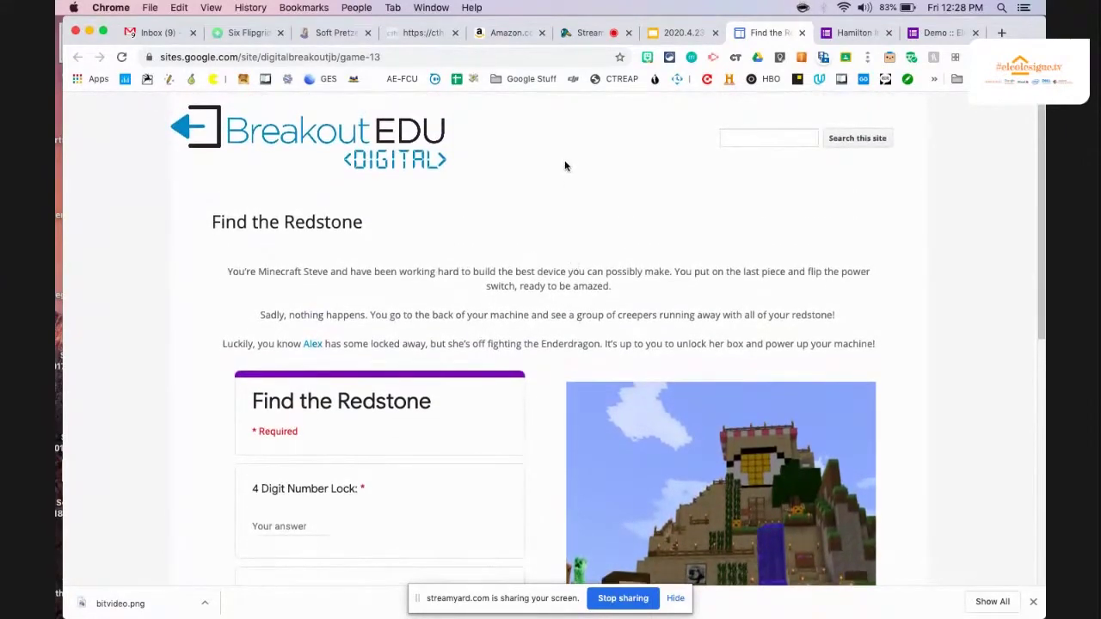
{"action": "scroll", "coordinate": [531, 236], "scroll_direction": "down", "scroll_amount": 5}
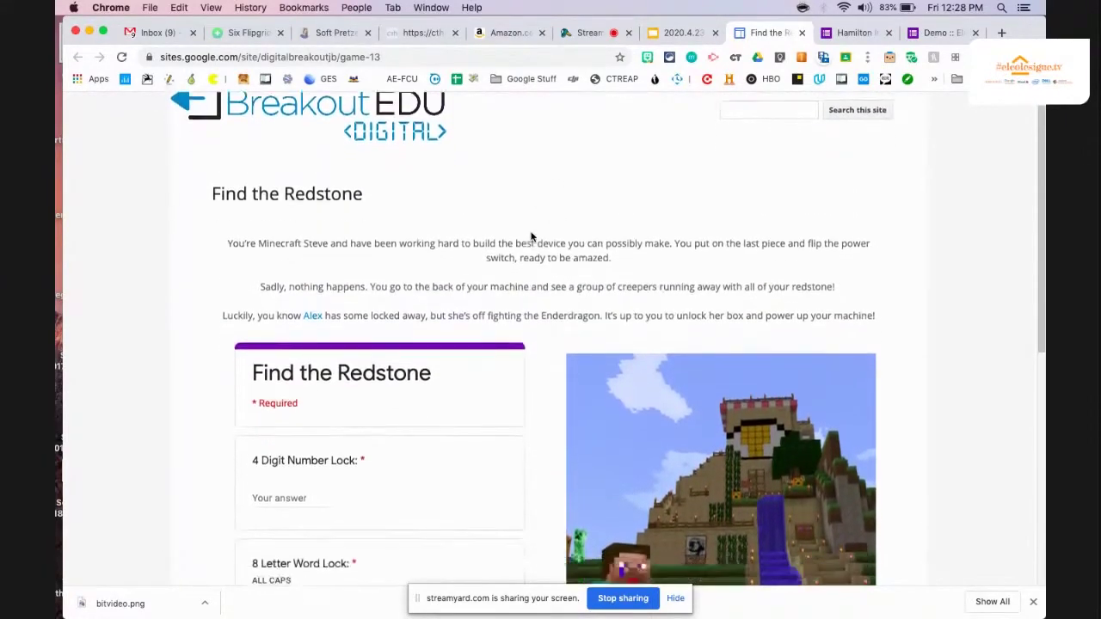
{"action": "scroll", "coordinate": [549, 253], "scroll_direction": "down", "scroll_amount": 5}
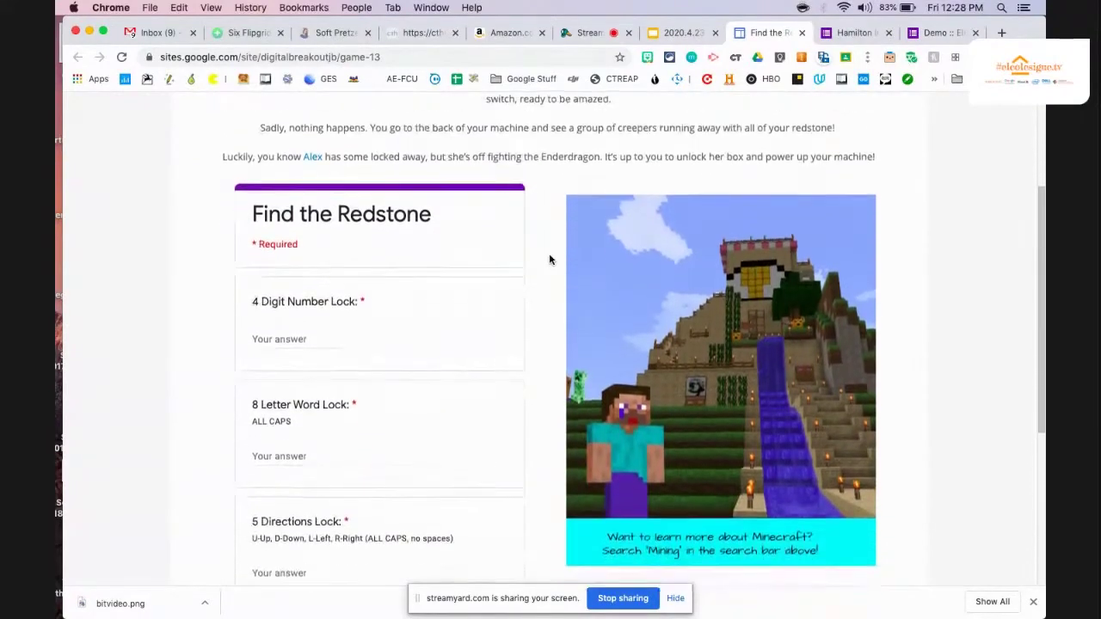
{"action": "scroll", "coordinate": [551, 259], "scroll_direction": "down", "scroll_amount": 10}
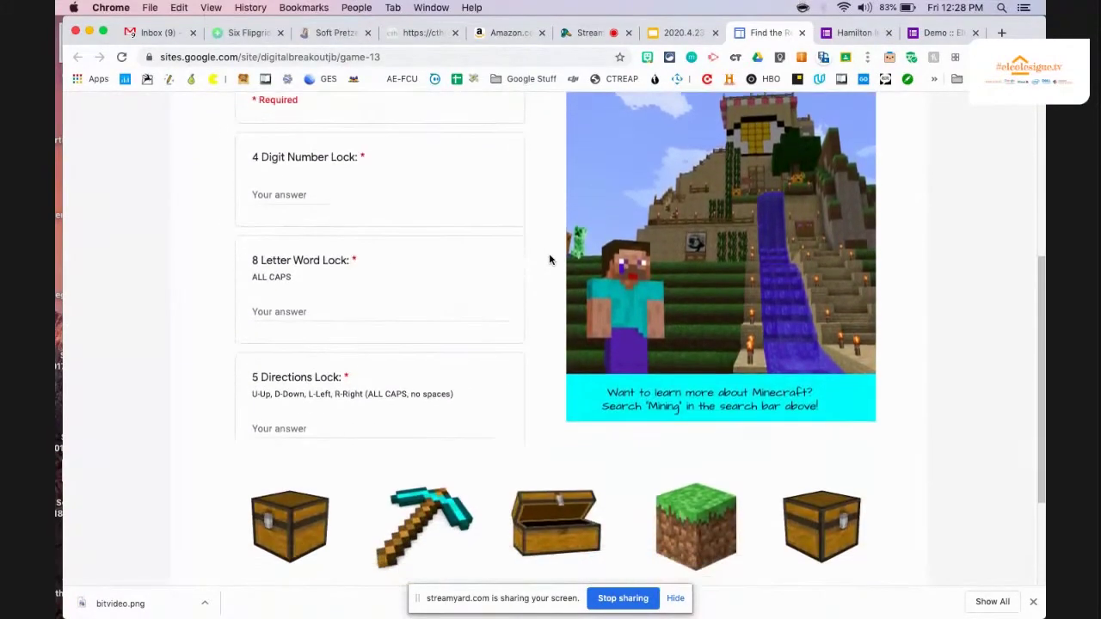
{"action": "scroll", "coordinate": [549, 255], "scroll_direction": "up", "scroll_amount": 3}
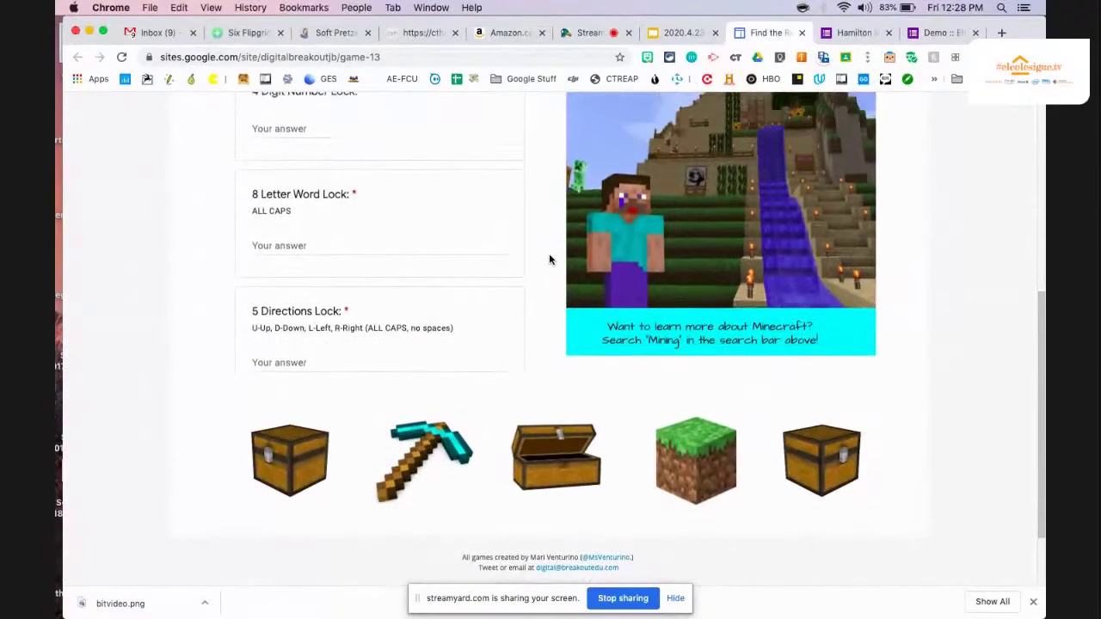
{"action": "scroll", "coordinate": [530, 210], "scroll_direction": "up", "scroll_amount": 3}
{"action": "scroll", "coordinate": [423, 227], "scroll_direction": "down", "scroll_amount": 10}
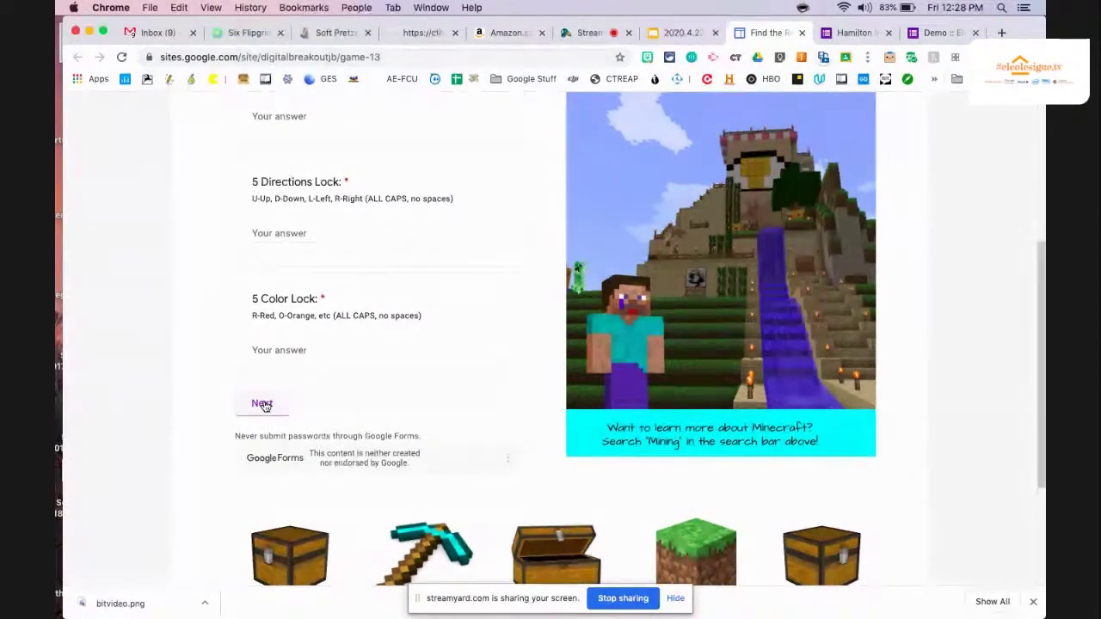
Step: Return to the game's introduction and open the hidden clue page linked from the name Alex
{"action": "scroll", "coordinate": [314, 406], "scroll_direction": "up", "scroll_amount": 5}
{"action": "scroll", "coordinate": [315, 406], "scroll_direction": "up", "scroll_amount": 2}
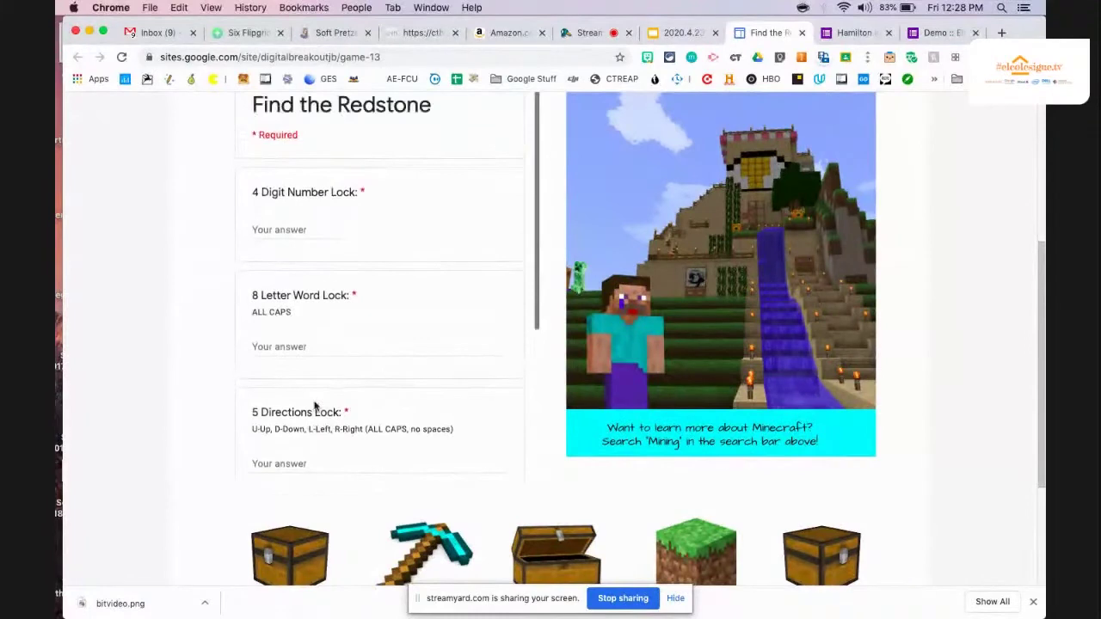
{"action": "scroll", "coordinate": [399, 299], "scroll_direction": "up", "scroll_amount": 1}
{"action": "scroll", "coordinate": [399, 299], "scroll_direction": "up", "scroll_amount": 3}
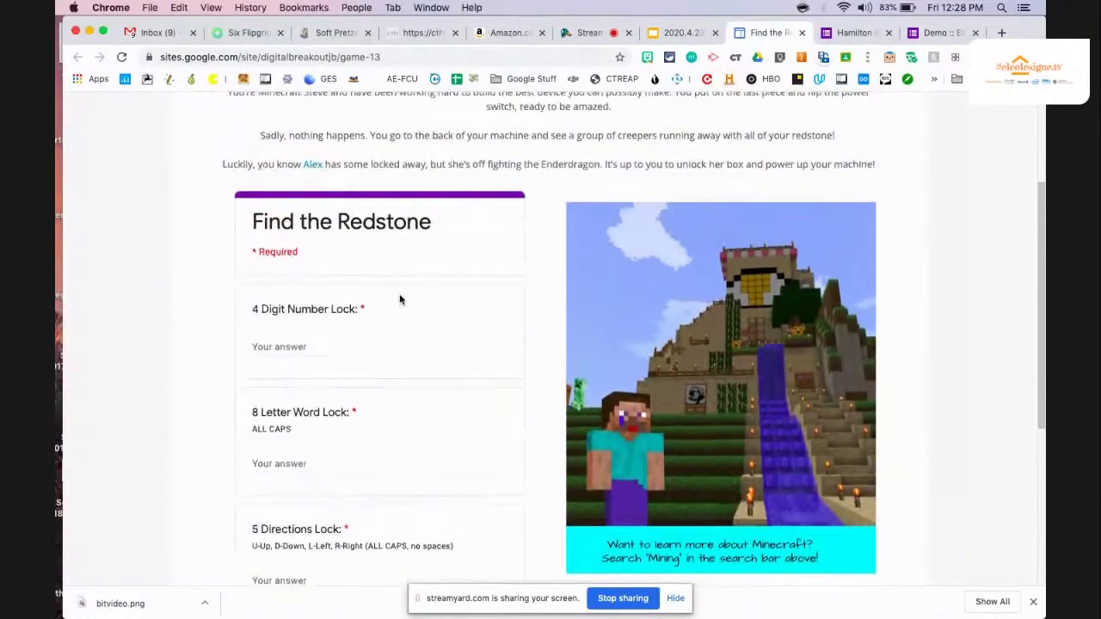
{"action": "left_click", "coordinate": [314, 166]}
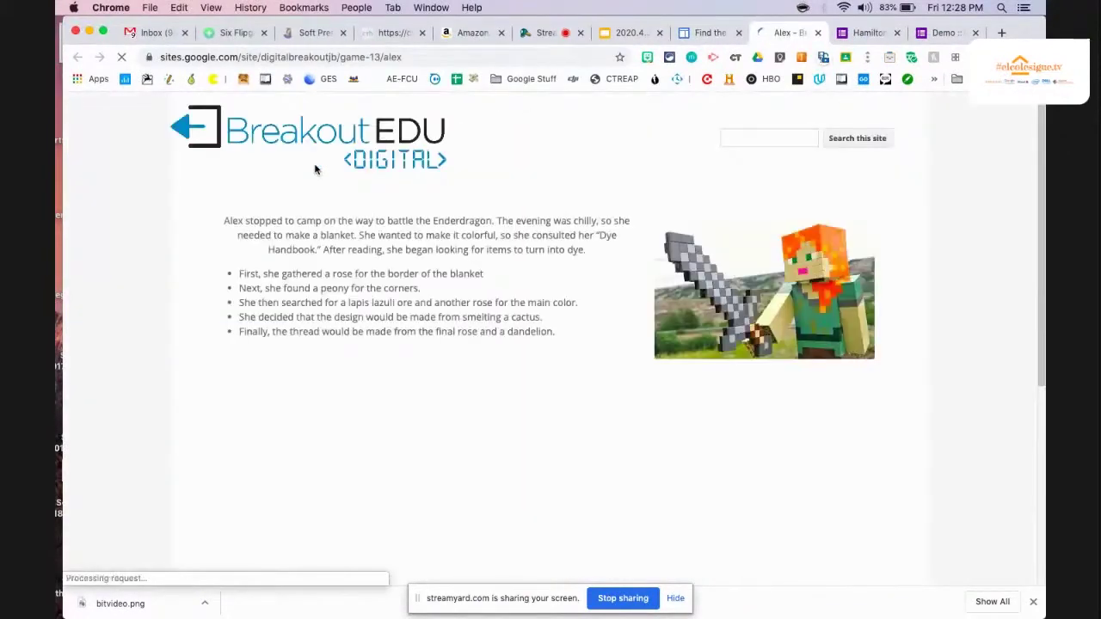
Step: Review Alex's blanket clues and page through the embedded Dye Handbook as far as the Cactus slide
{"action": "scroll", "coordinate": [376, 289], "scroll_direction": "down", "scroll_amount": 1}
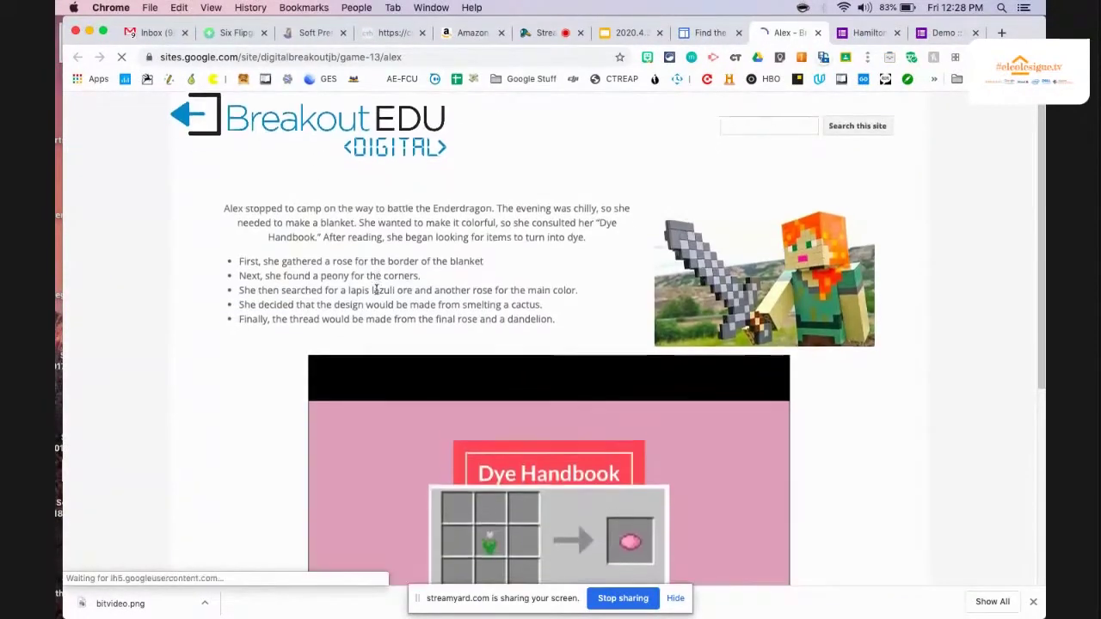
{"action": "scroll", "coordinate": [376, 290], "scroll_direction": "down", "scroll_amount": 5}
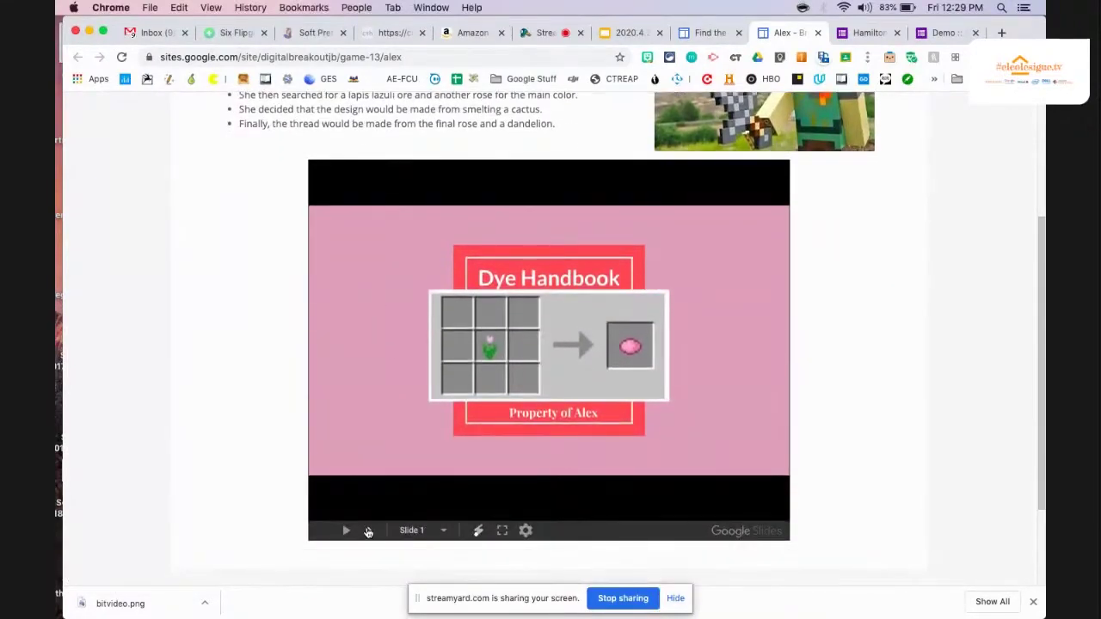
{"action": "left_click", "coordinate": [368, 531]}
{"action": "left_click", "coordinate": [368, 531]}
{"action": "left_click", "coordinate": [368, 531]}
{"action": "left_click", "coordinate": [368, 531]}
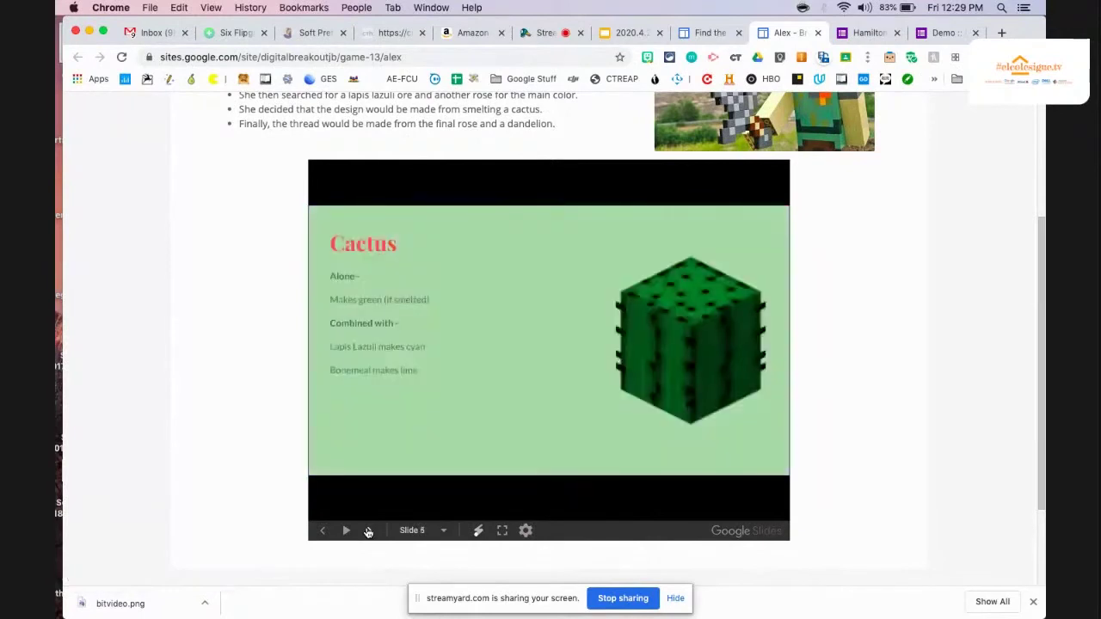
Step: Return to the Find the Redstone game, enter ROBGY in the 5 Color Lock, and try to advance the form
{"action": "left_click", "coordinate": [719, 34]}
{"action": "scroll", "coordinate": [382, 315], "scroll_direction": "down", "scroll_amount": 3}
{"action": "scroll", "coordinate": [383, 322], "scroll_direction": "down", "scroll_amount": 3}
{"action": "left_click", "coordinate": [283, 465]}
{"action": "type", "text": "RO"}
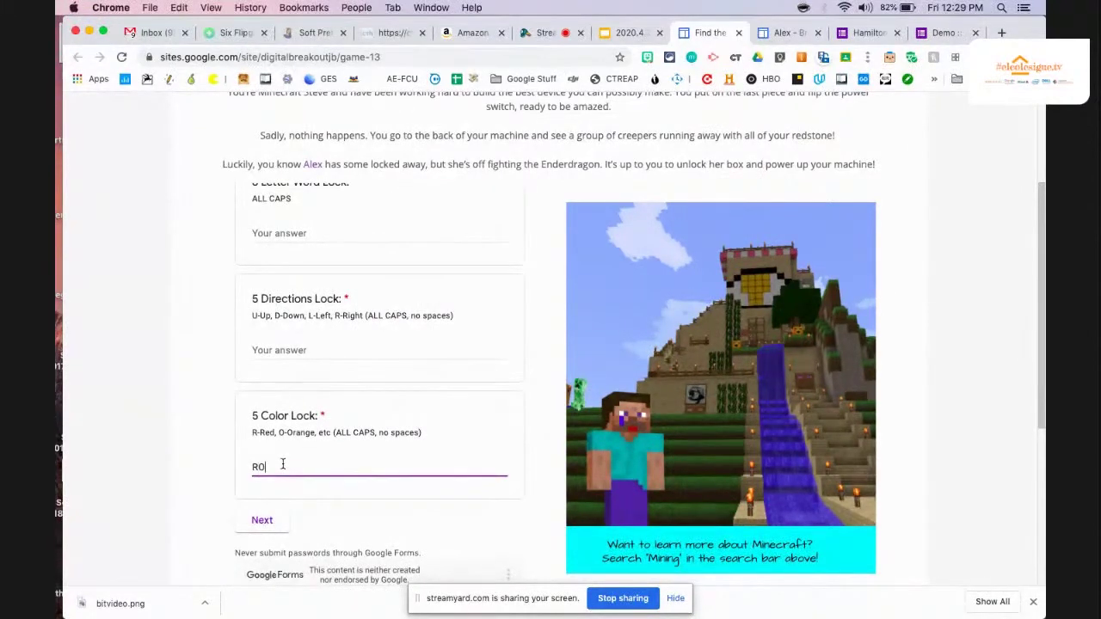
{"action": "type", "text": "BGY"}
{"action": "scroll", "coordinate": [284, 464], "scroll_direction": "down", "scroll_amount": 5}
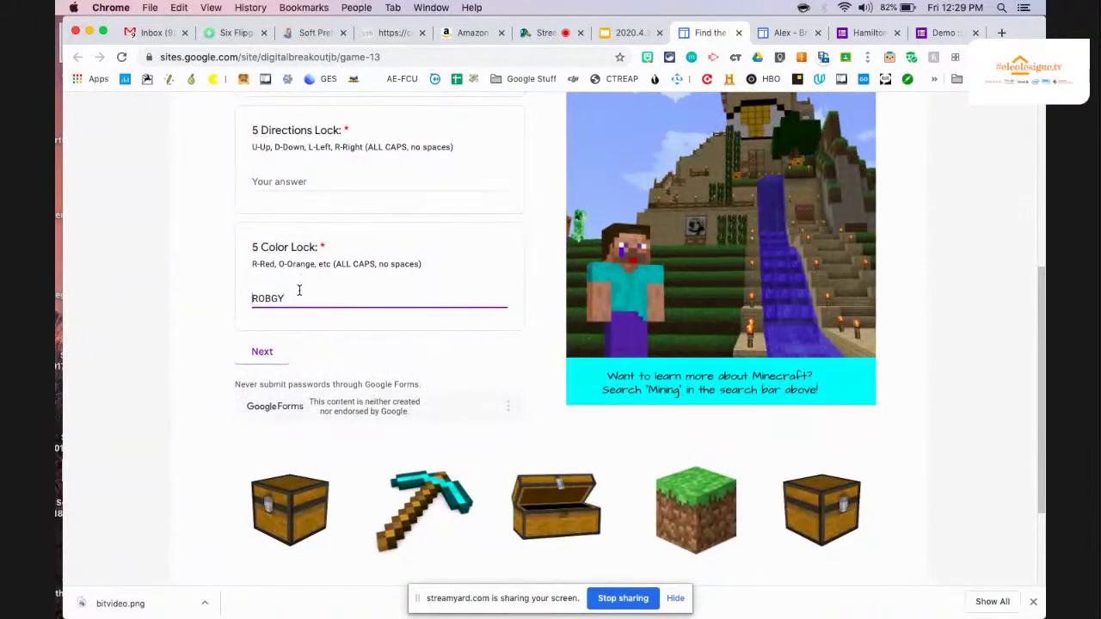
{"action": "scroll", "coordinate": [314, 247], "scroll_direction": "down", "scroll_amount": 3}
{"action": "left_click", "coordinate": [265, 240]}
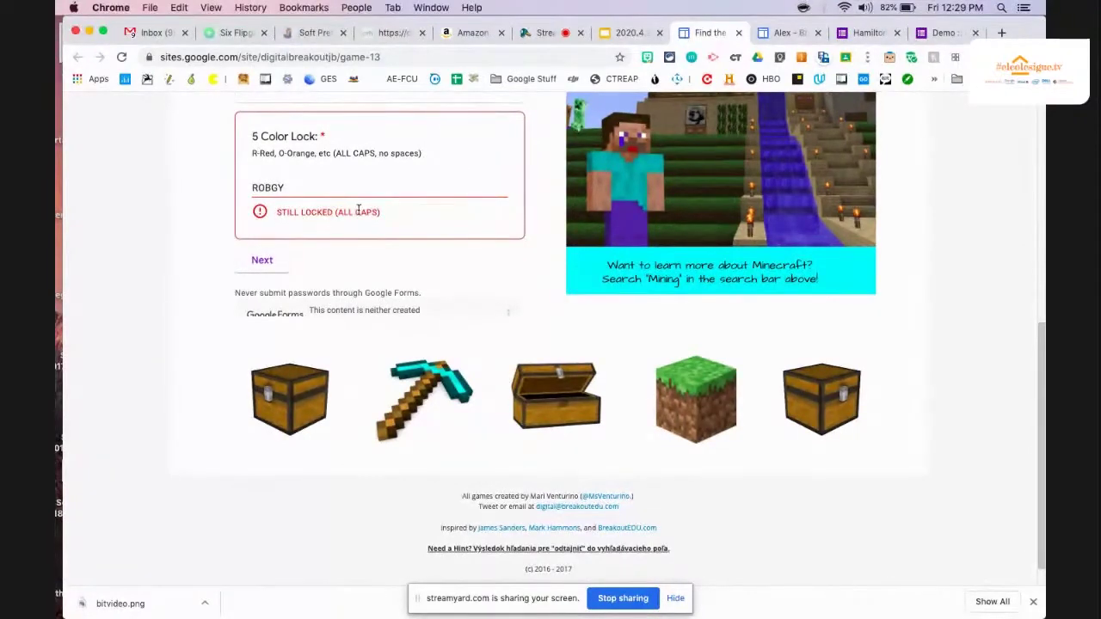
{"action": "scroll", "coordinate": [298, 186], "scroll_direction": "up", "scroll_amount": 3}
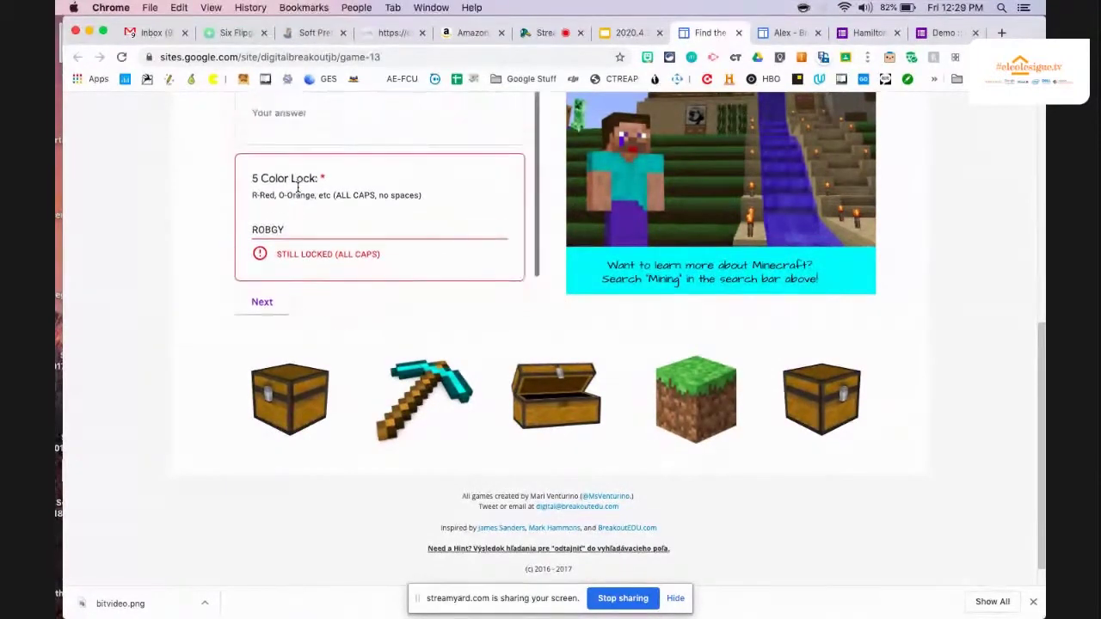
{"action": "scroll", "coordinate": [298, 187], "scroll_direction": "up", "scroll_amount": 8}
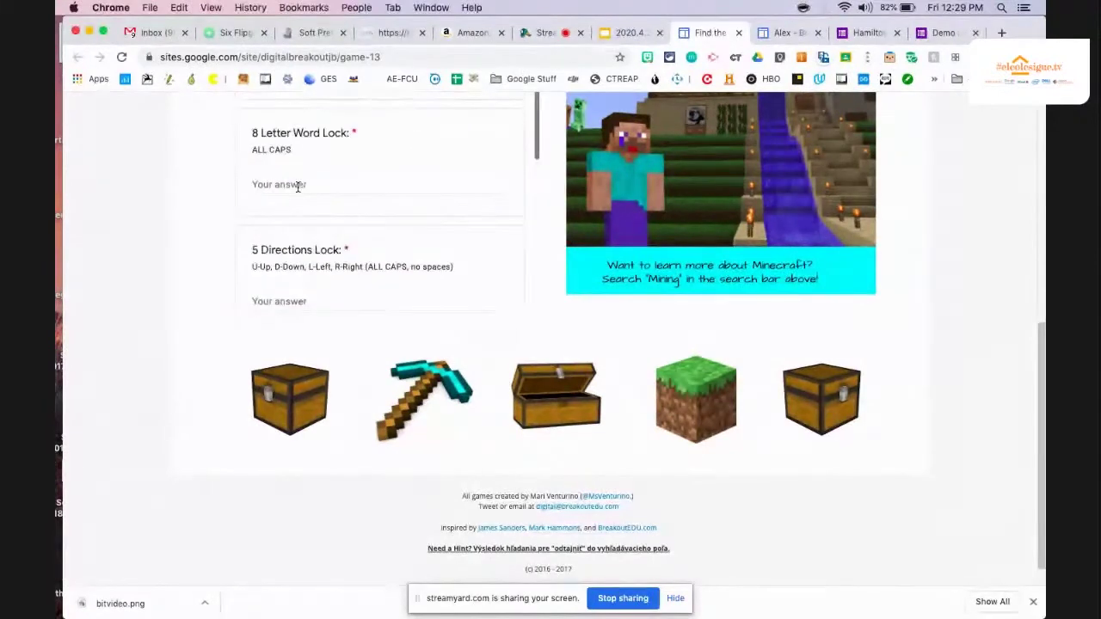
Step: Close the Hamilton form, switch to the Demo form, and add a question titled "clolor lock combonation" after the meeting-day question
{"action": "left_click", "coordinate": [896, 33]}
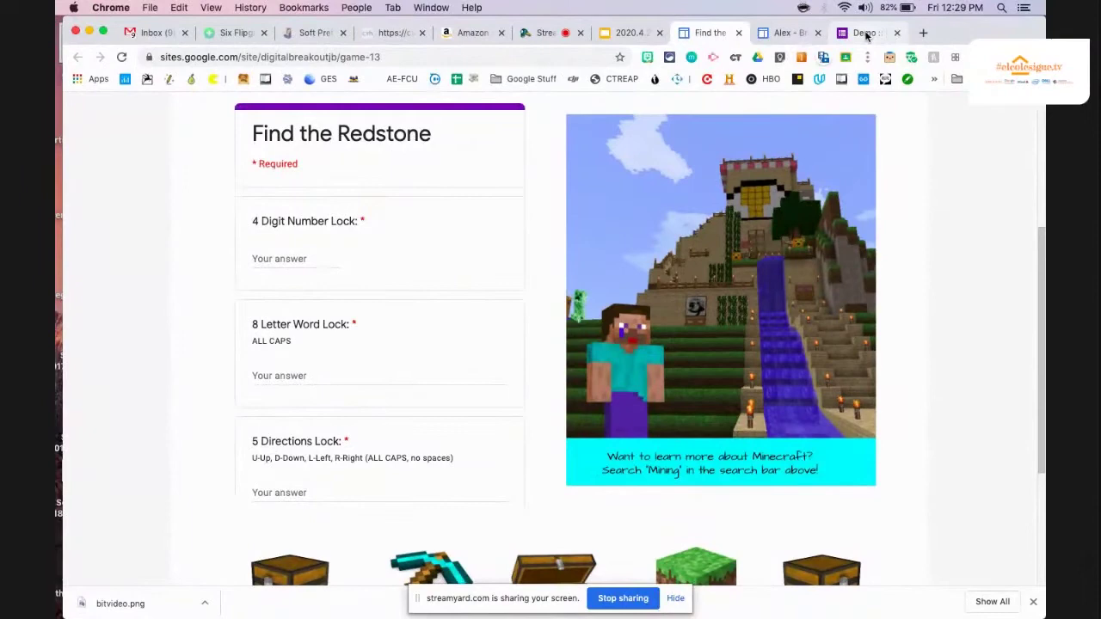
{"action": "left_click", "coordinate": [860, 32]}
{"action": "scroll", "coordinate": [603, 236], "scroll_direction": "up", "scroll_amount": 10}
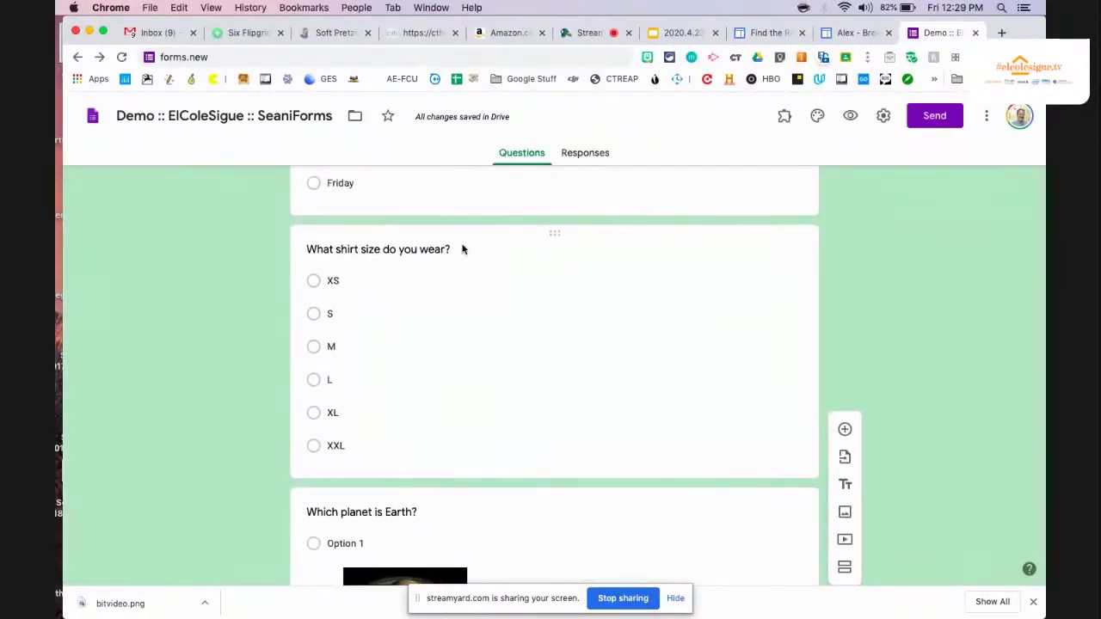
{"action": "scroll", "coordinate": [462, 260], "scroll_direction": "up", "scroll_amount": 3}
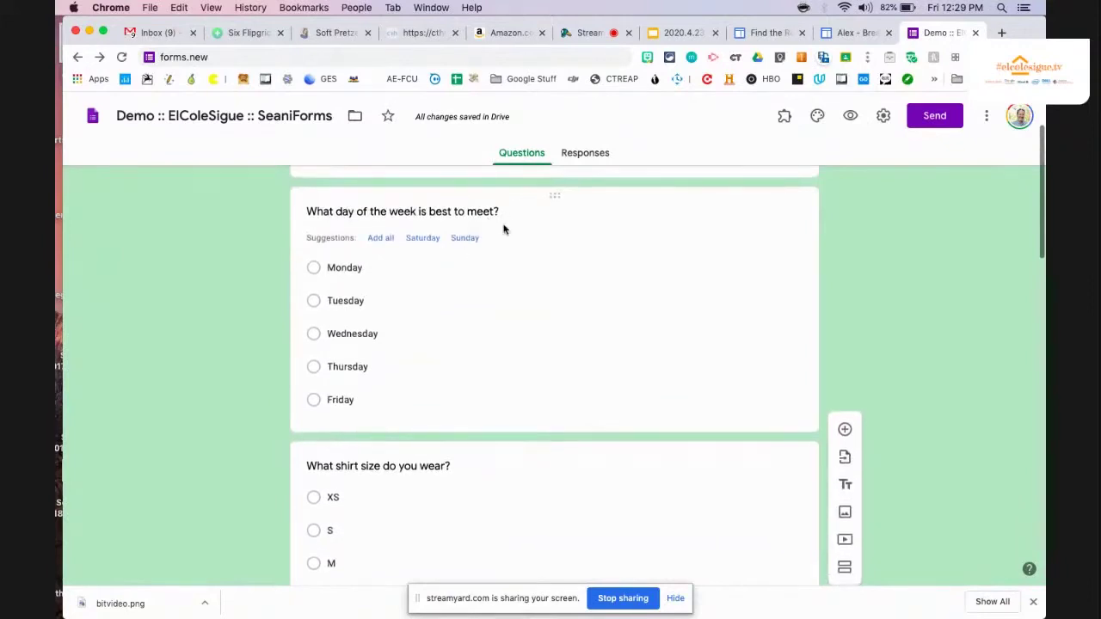
{"action": "left_click", "coordinate": [704, 258]}
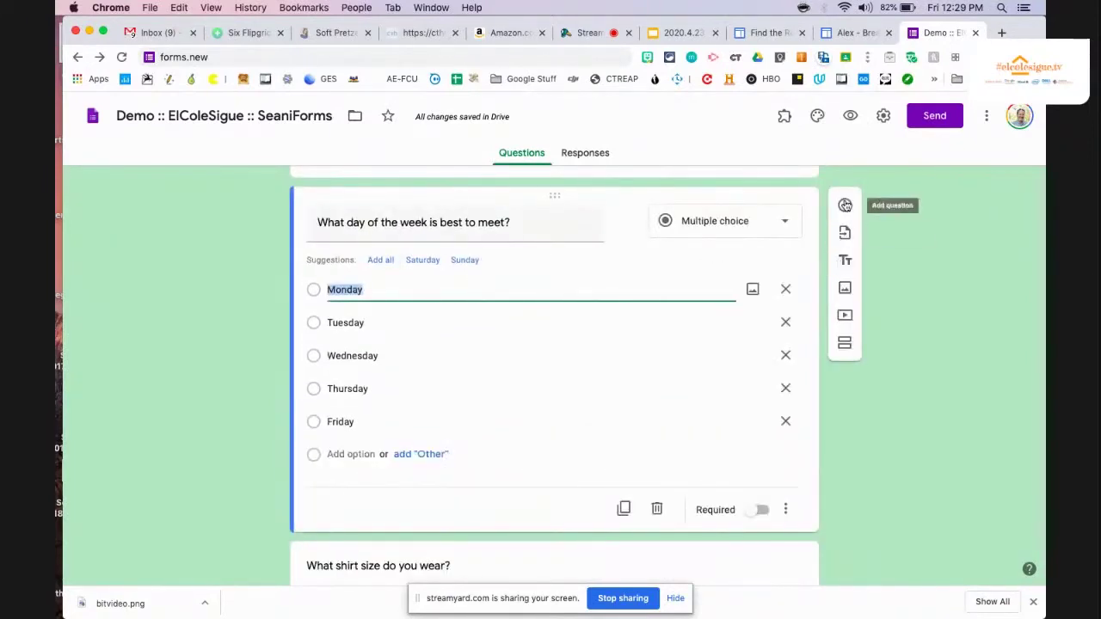
{"action": "left_click", "coordinate": [845, 205]}
{"action": "type", "text": "clolor loc"}
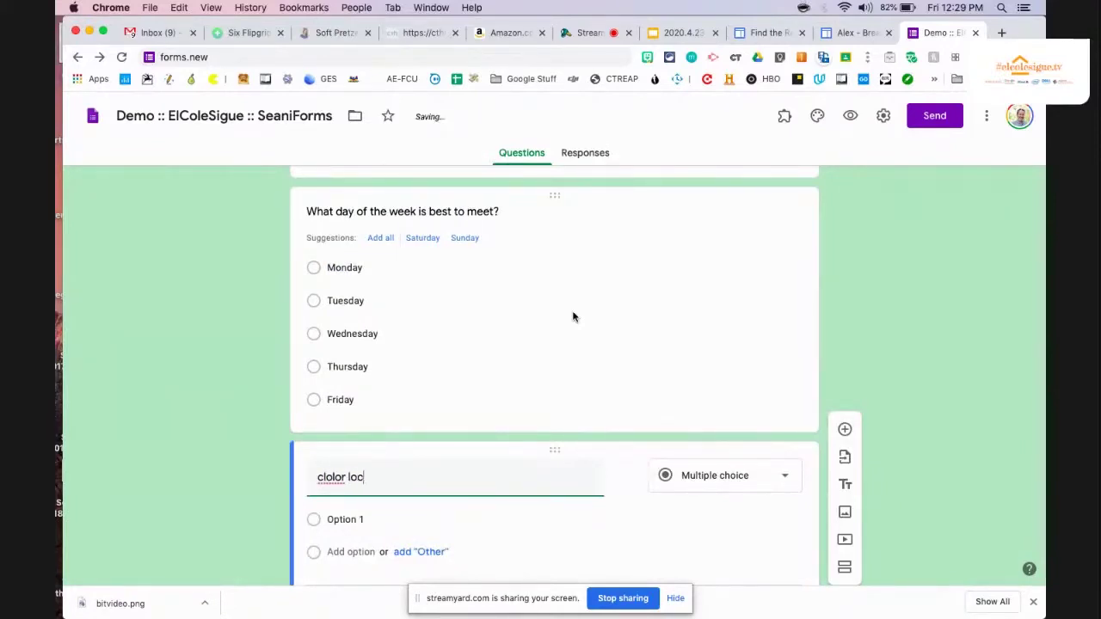
{"action": "type", "text": "ombonation"}
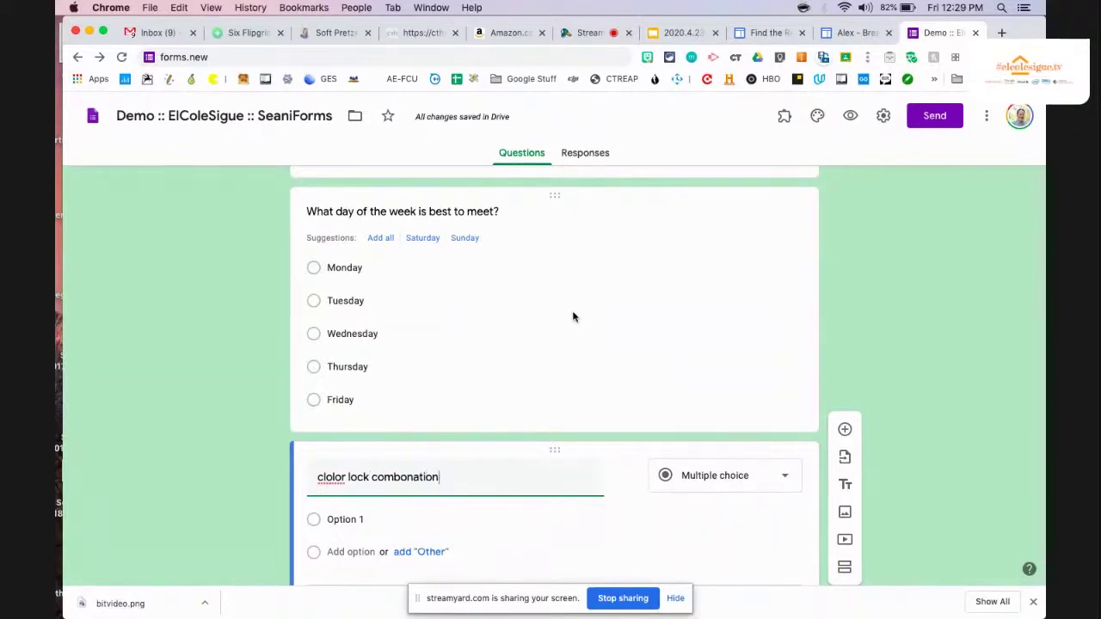
{"action": "scroll", "coordinate": [691, 310], "scroll_direction": "down", "scroll_amount": 5}
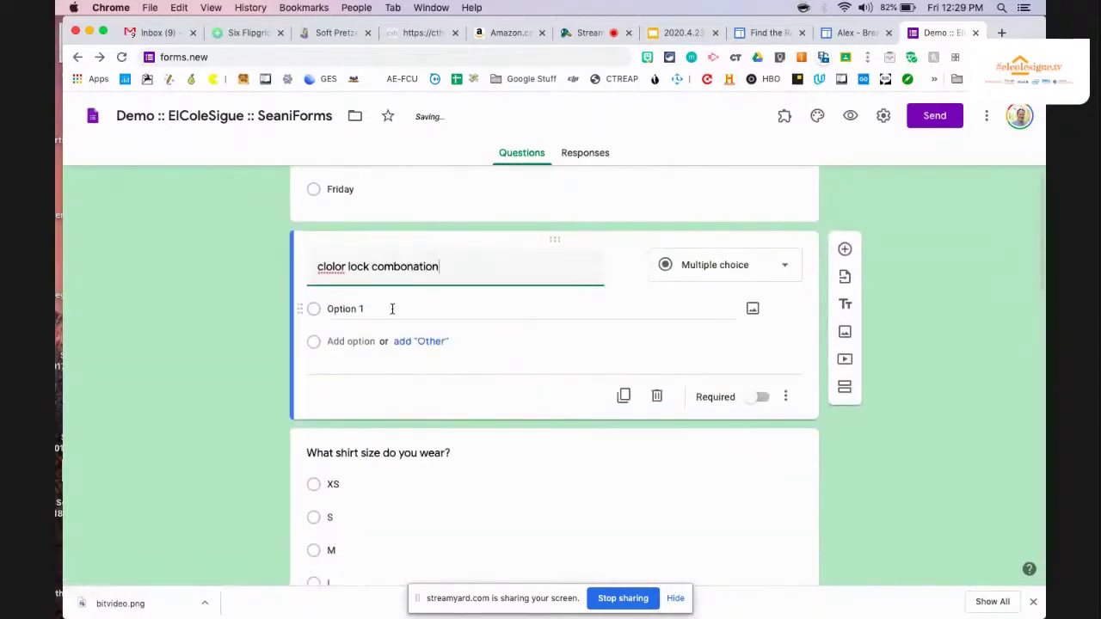
Step: Change the color lock question to Short answer and make it required
{"action": "left_click", "coordinate": [709, 273]}
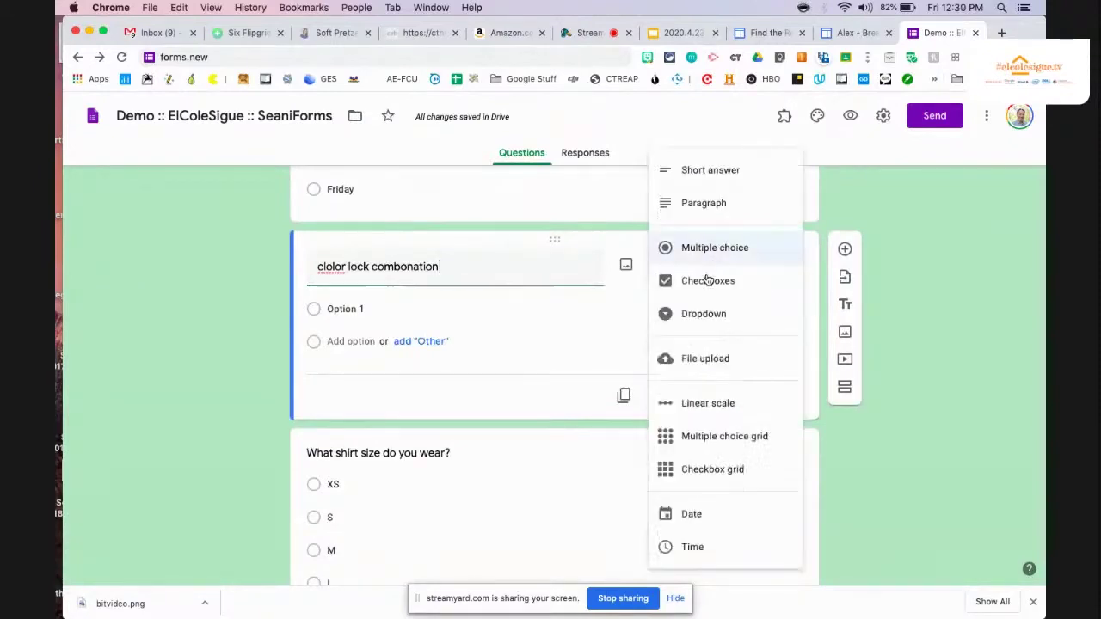
{"action": "left_click", "coordinate": [705, 184]}
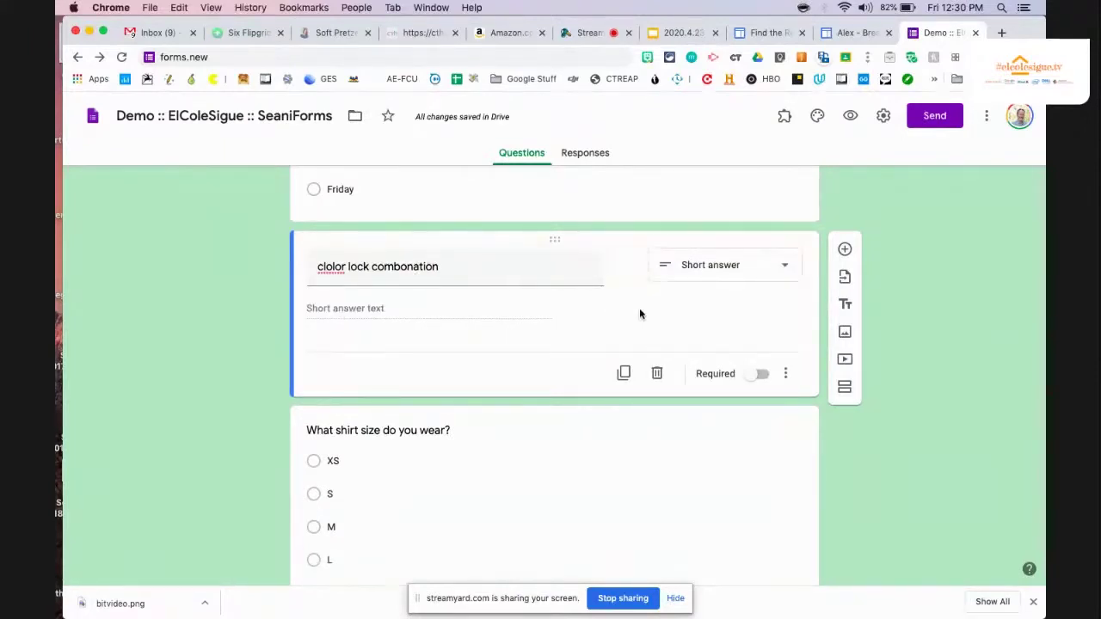
{"action": "left_click", "coordinate": [762, 374]}
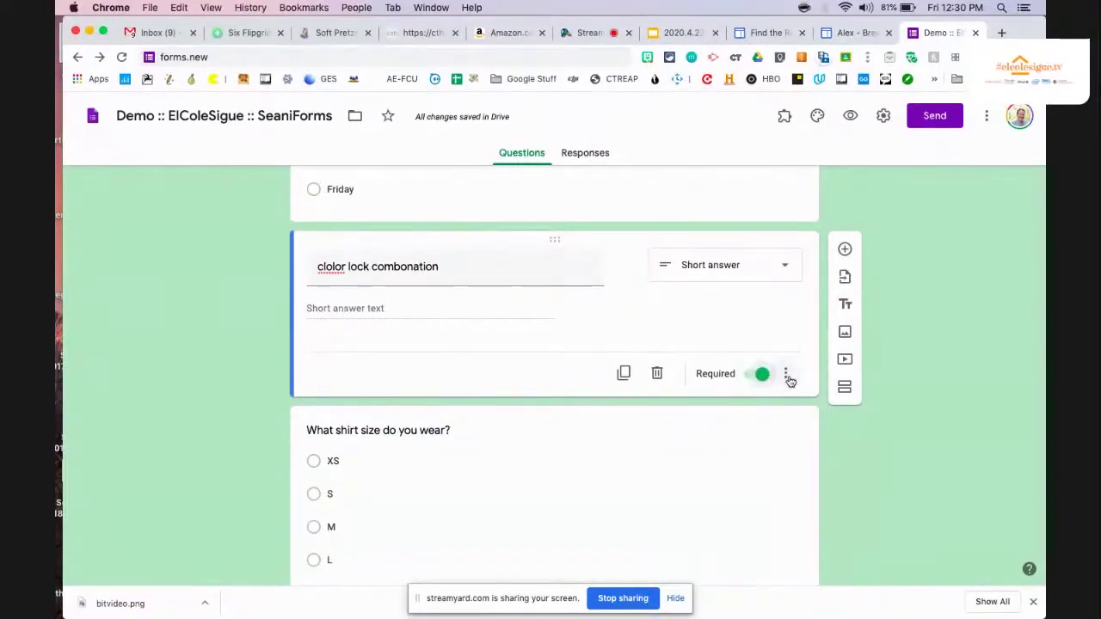
Step: Add response validation to the color lock question requiring text that contains RGBYP
{"action": "left_click", "coordinate": [788, 377]}
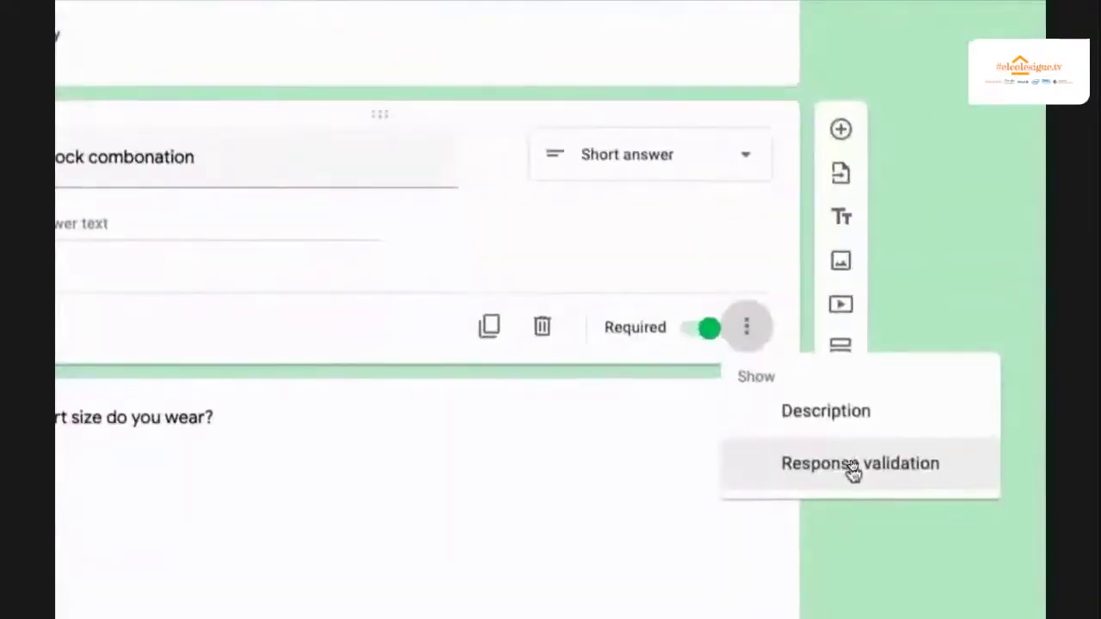
{"action": "left_click", "coordinate": [852, 467]}
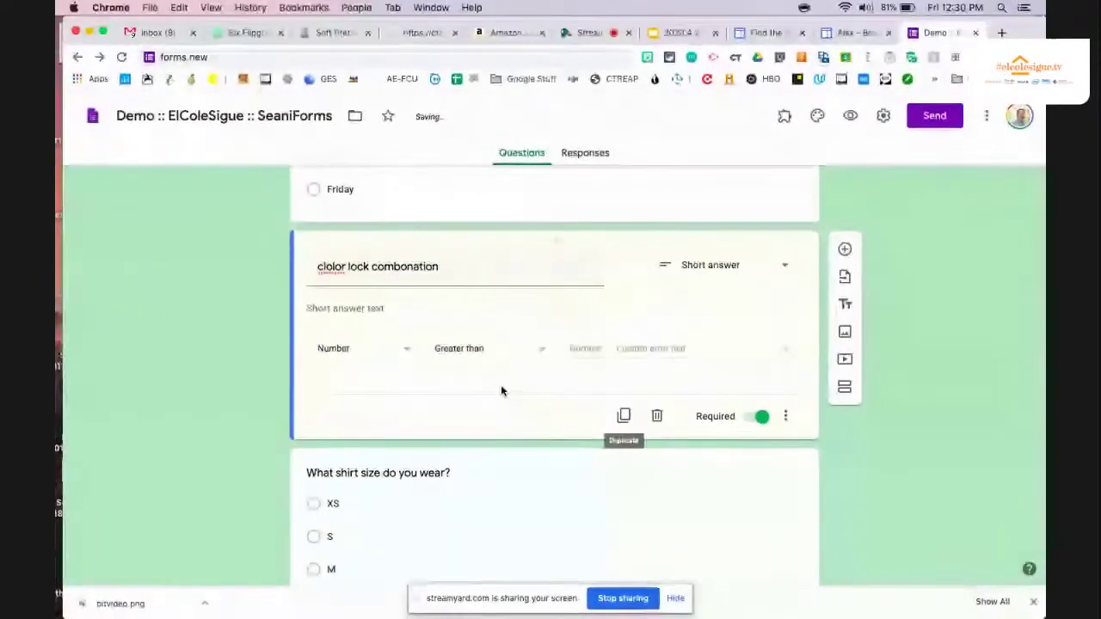
{"action": "left_click", "coordinate": [403, 352]}
{"action": "left_click", "coordinate": [371, 386]}
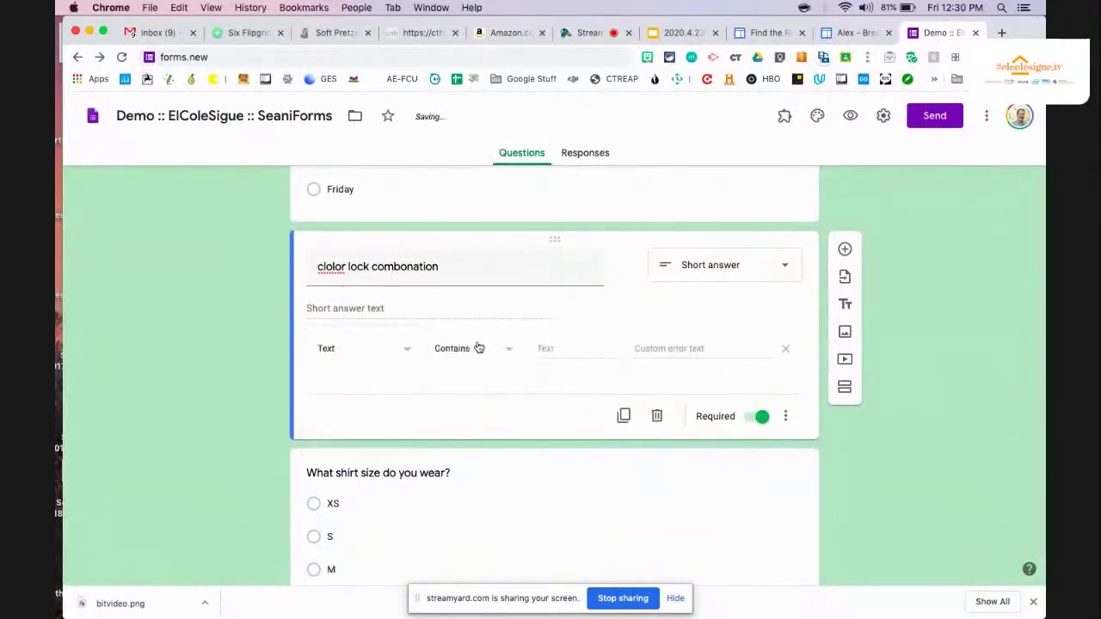
{"action": "left_click", "coordinate": [553, 349]}
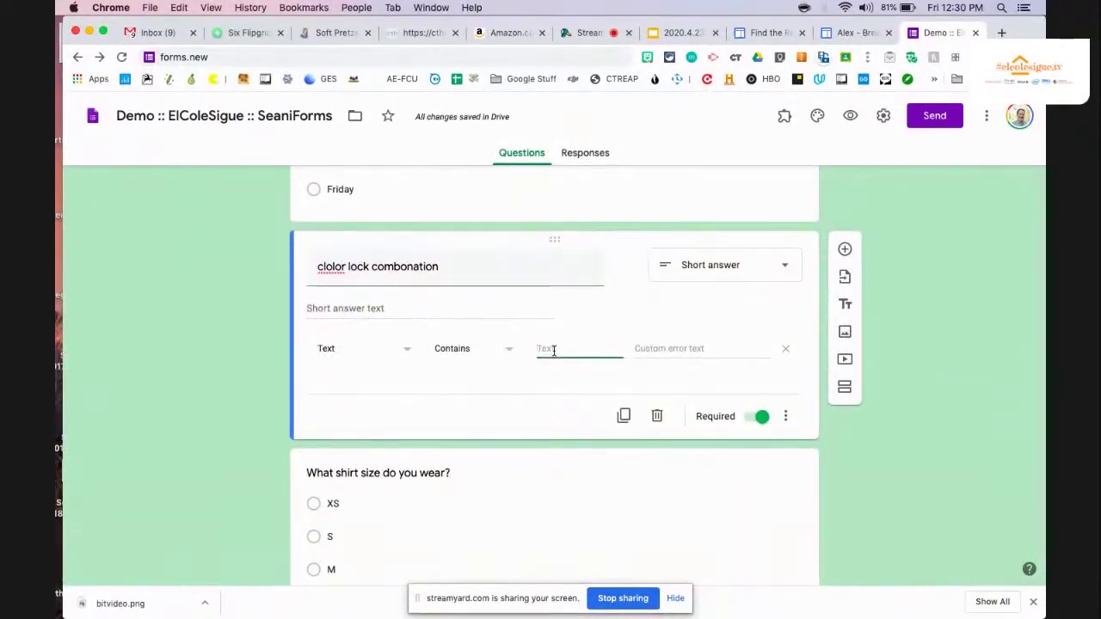
{"action": "type", "text": "RGBYP"}
Step: Check the game's color lock error wording, and set the question's custom error text to "Still Locked All Caps"
{"action": "left_click", "coordinate": [764, 33]}
{"action": "scroll", "coordinate": [374, 401], "scroll_direction": "down", "scroll_amount": 3}
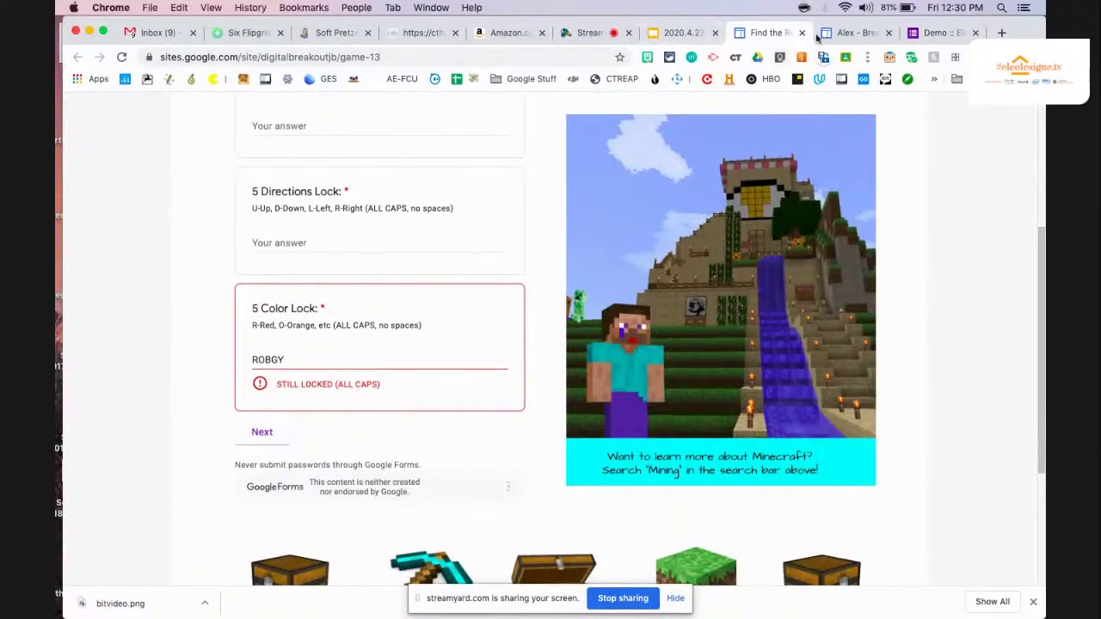
{"action": "left_click", "coordinate": [932, 37]}
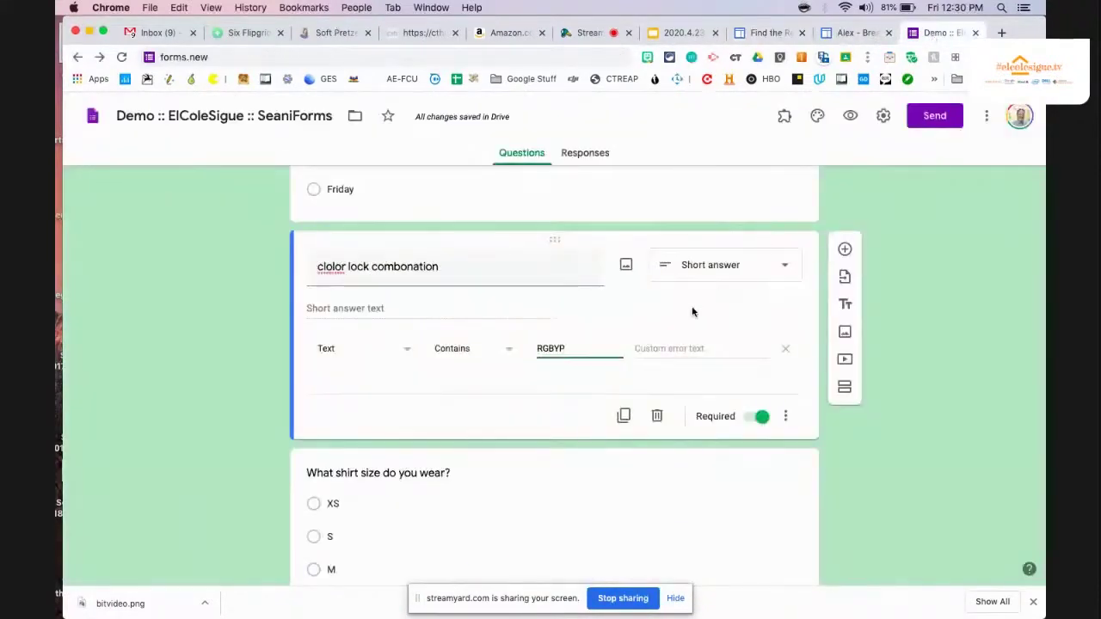
{"action": "left_click", "coordinate": [658, 346]}
{"action": "type", "text": "St"}
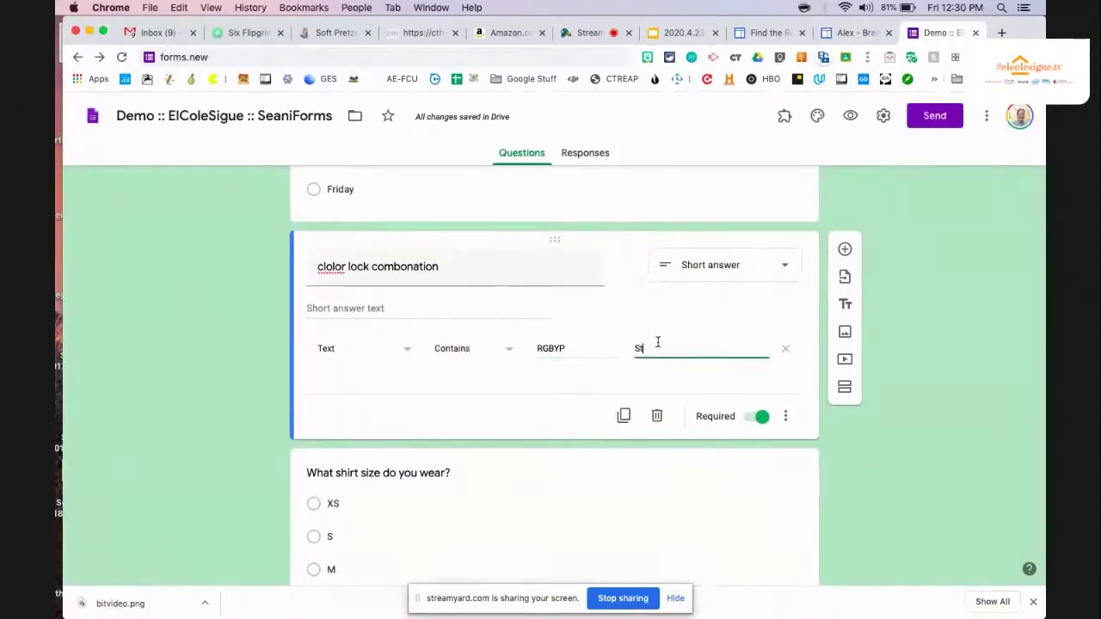
{"action": "type", "text": "ill Locked All Caps"}
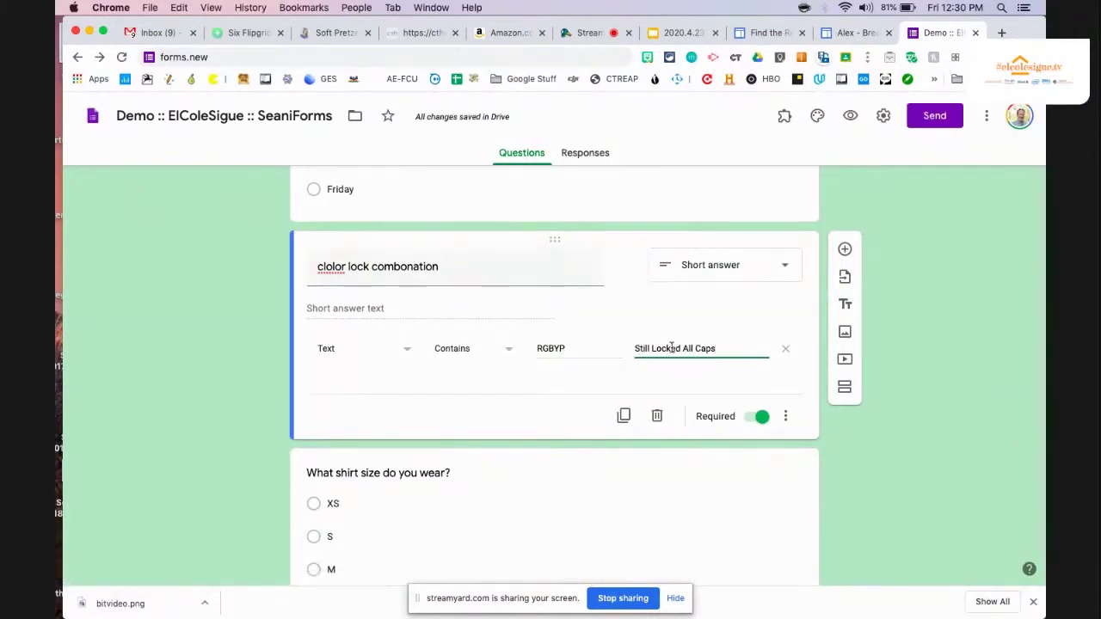
Step: Replace the color lock question's custom error text with "Keep trying!"
{"action": "double_click", "coordinate": [550, 349]}
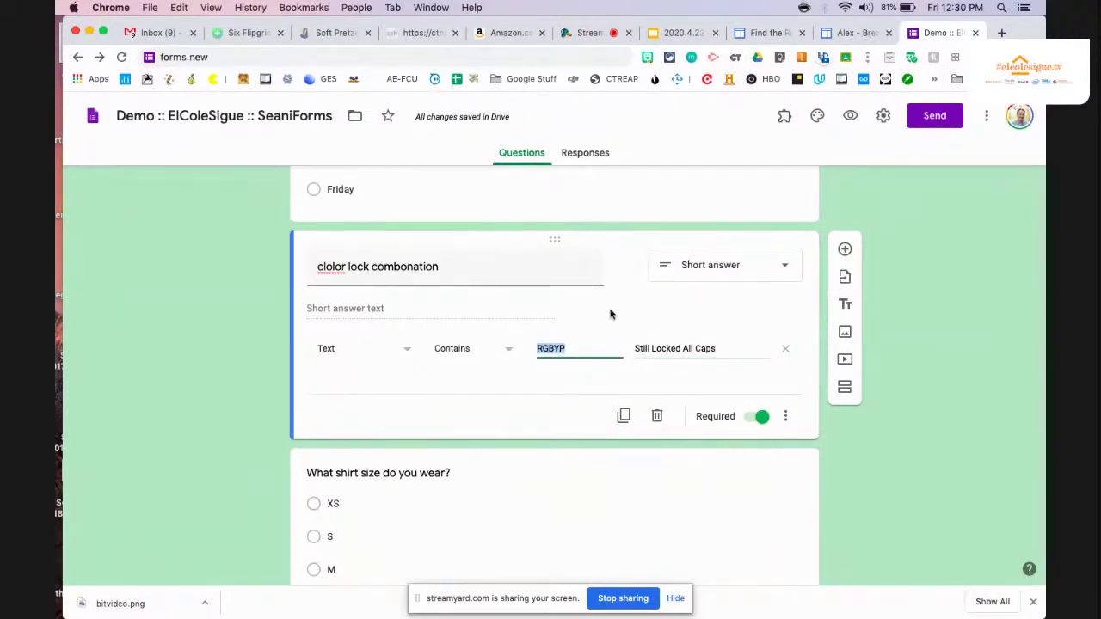
{"action": "triple_click", "coordinate": [673, 346]}
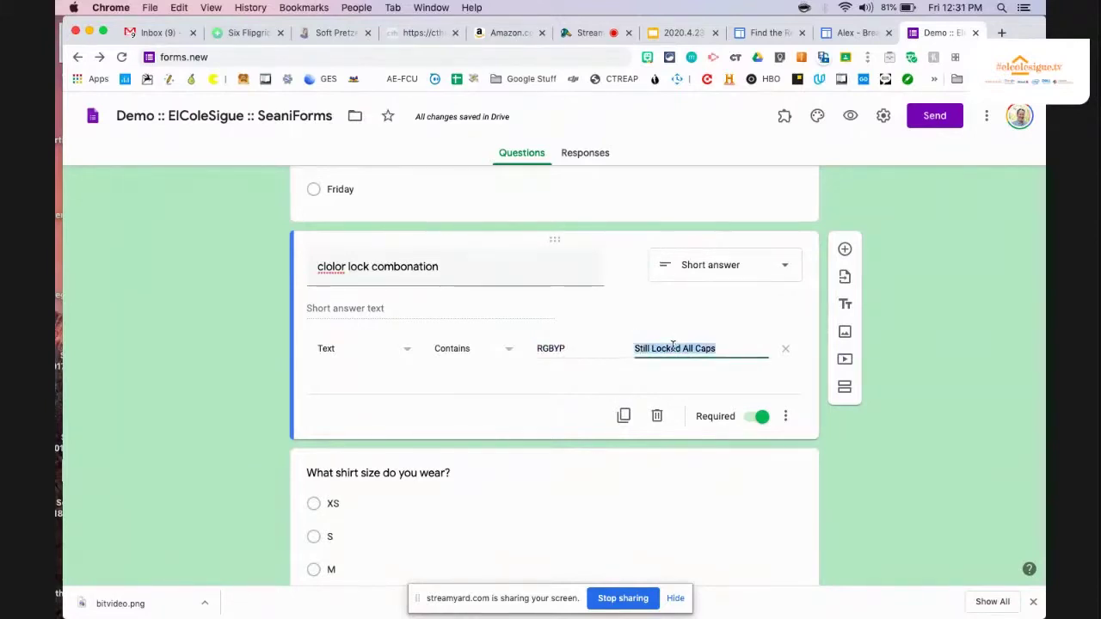
{"action": "type", "text": "Keep trying!"}
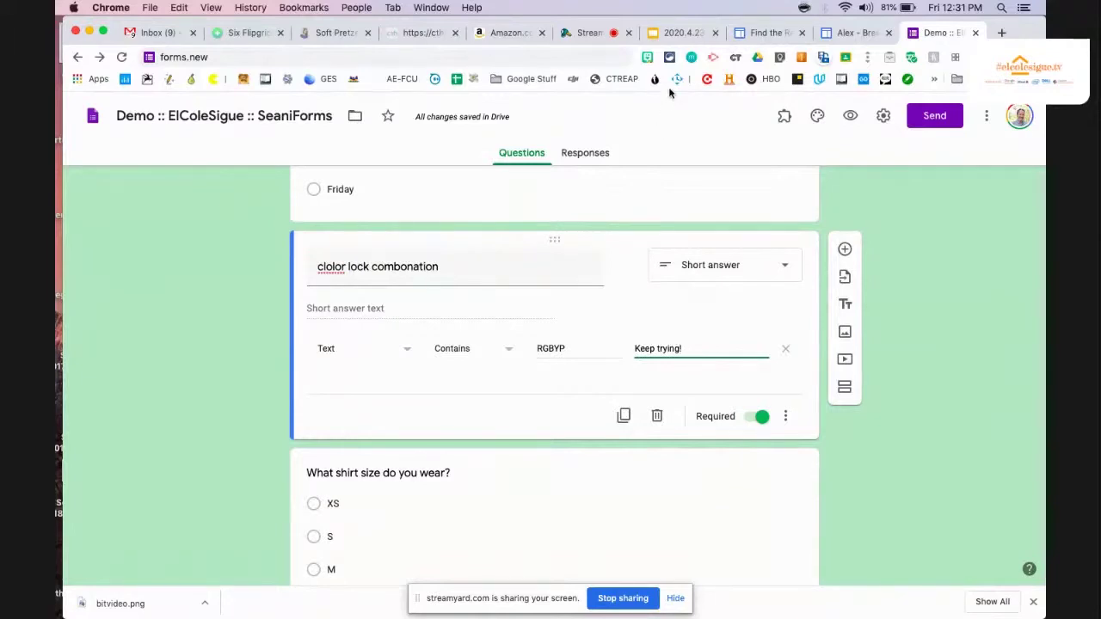
Step: Open the Build Your Own page from the Digital BreakoutEdu slide and review its list of screencast topics
{"action": "left_click", "coordinate": [678, 34]}
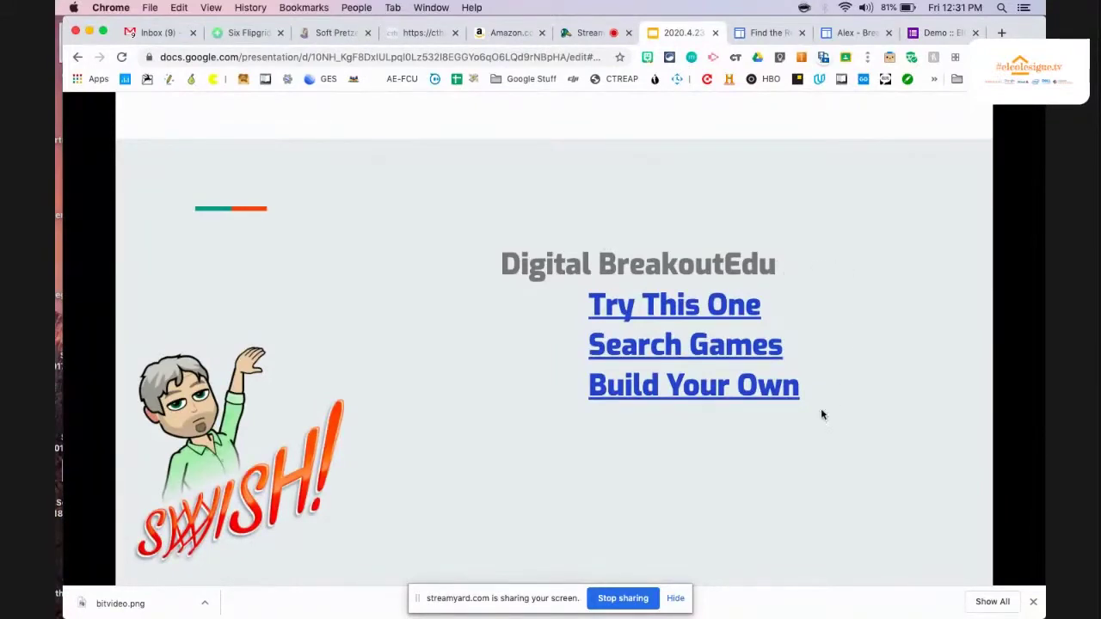
{"action": "left_click", "coordinate": [698, 395]}
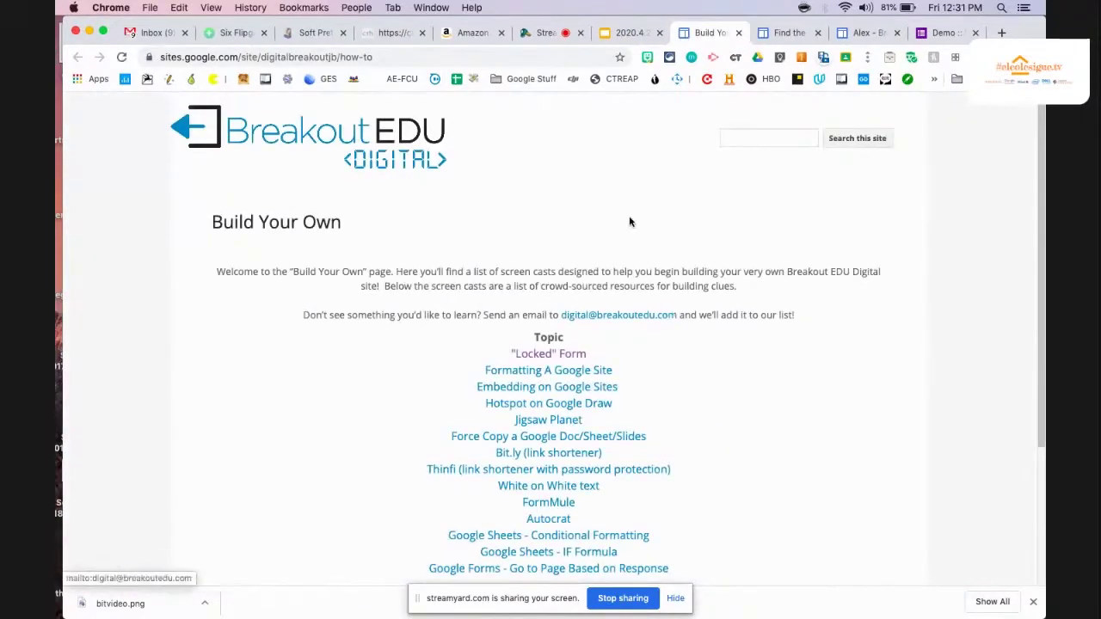
{"action": "scroll", "coordinate": [629, 222], "scroll_direction": "down", "scroll_amount": 4}
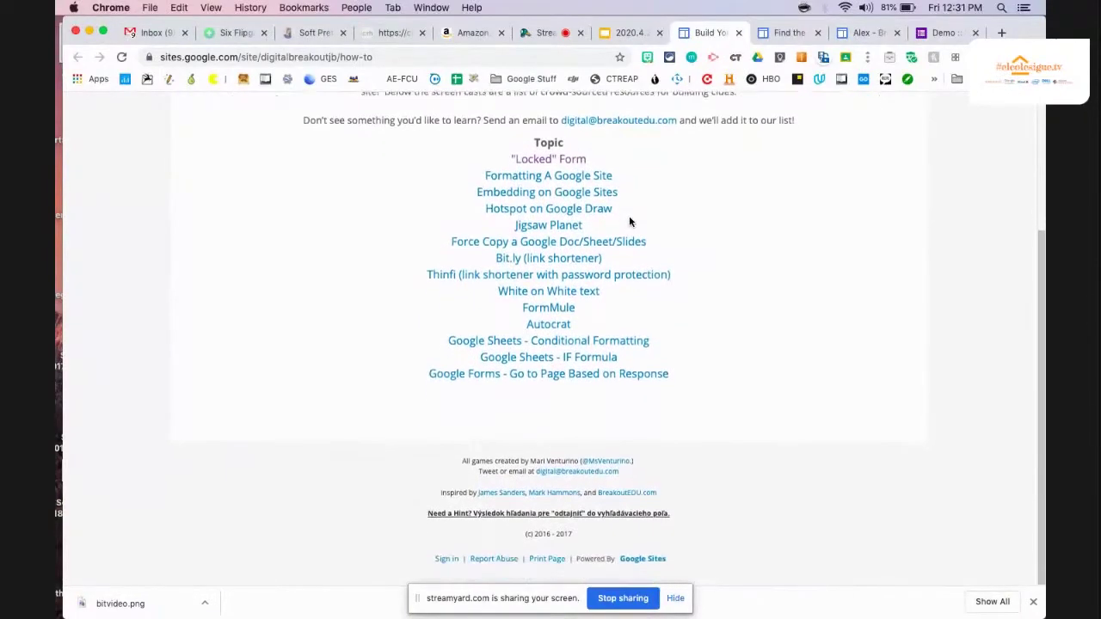
{"action": "scroll", "coordinate": [629, 222], "scroll_direction": "up", "scroll_amount": 4}
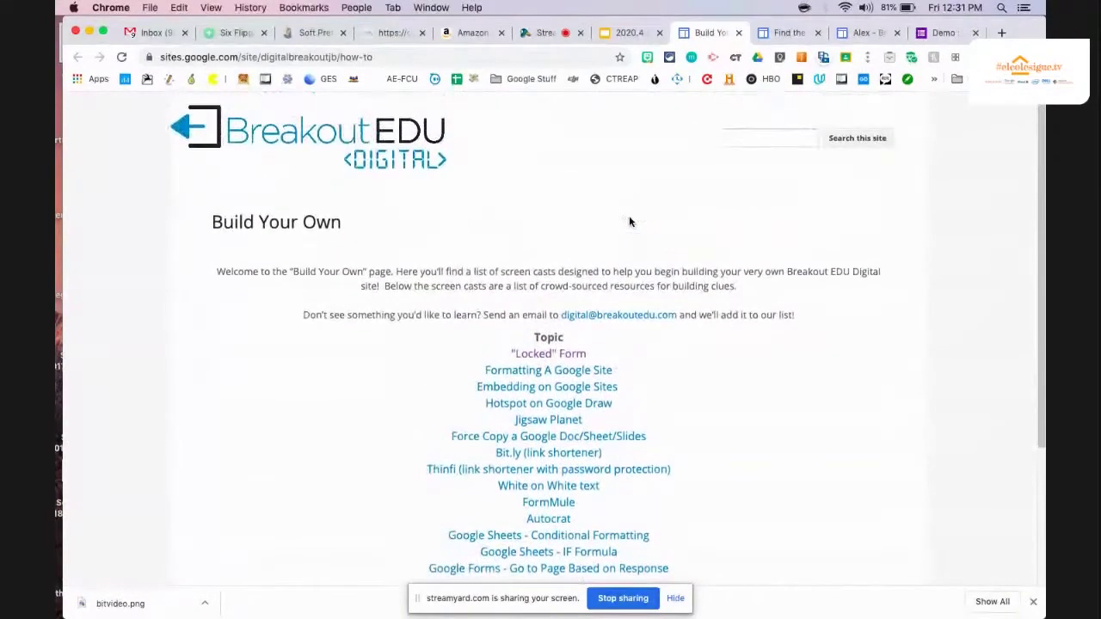
Step: Return to the slides and show the Impossible to Fail Quiz slide
{"action": "left_click", "coordinate": [625, 33]}
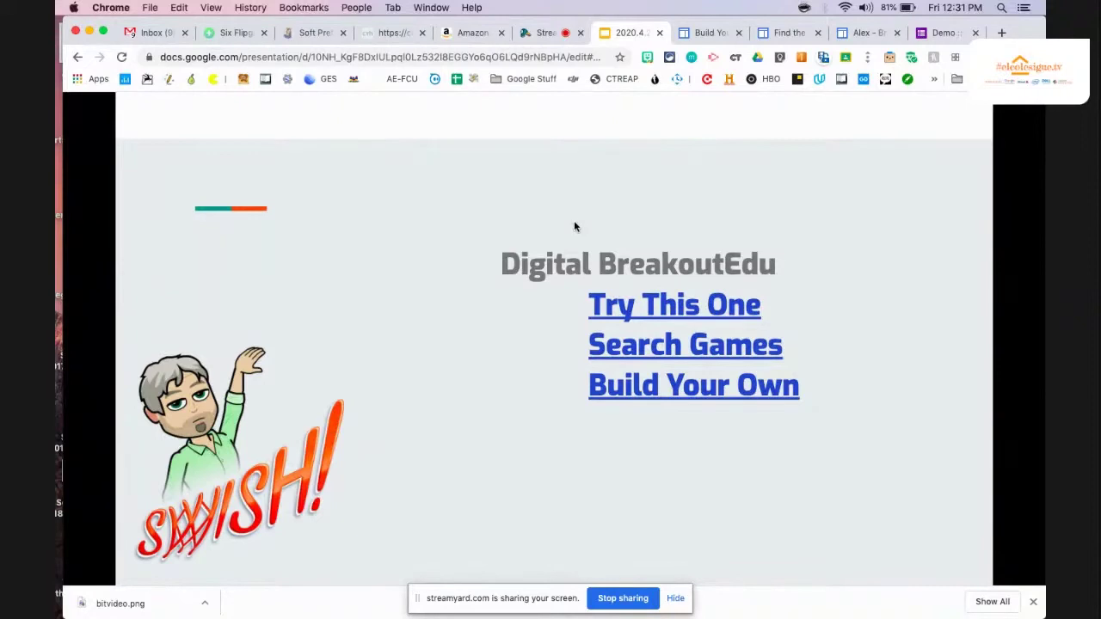
{"action": "key", "text": "Right"}
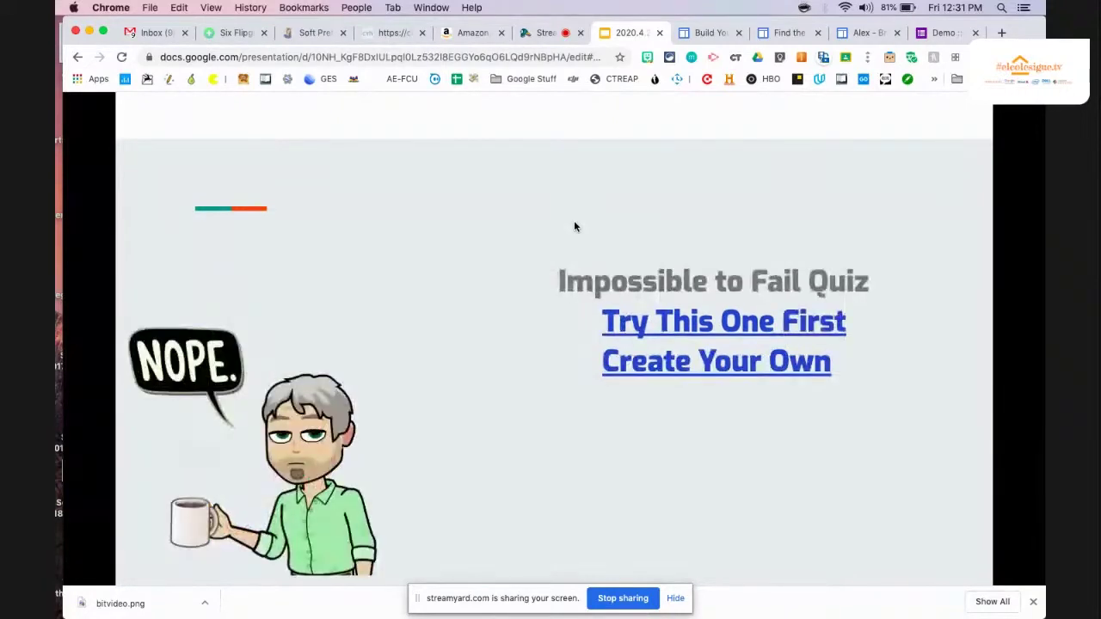
Step: Open the Amazing Race sample map from its slide and follow the Washington marker's link to the answer form
{"action": "key", "text": "Right"}
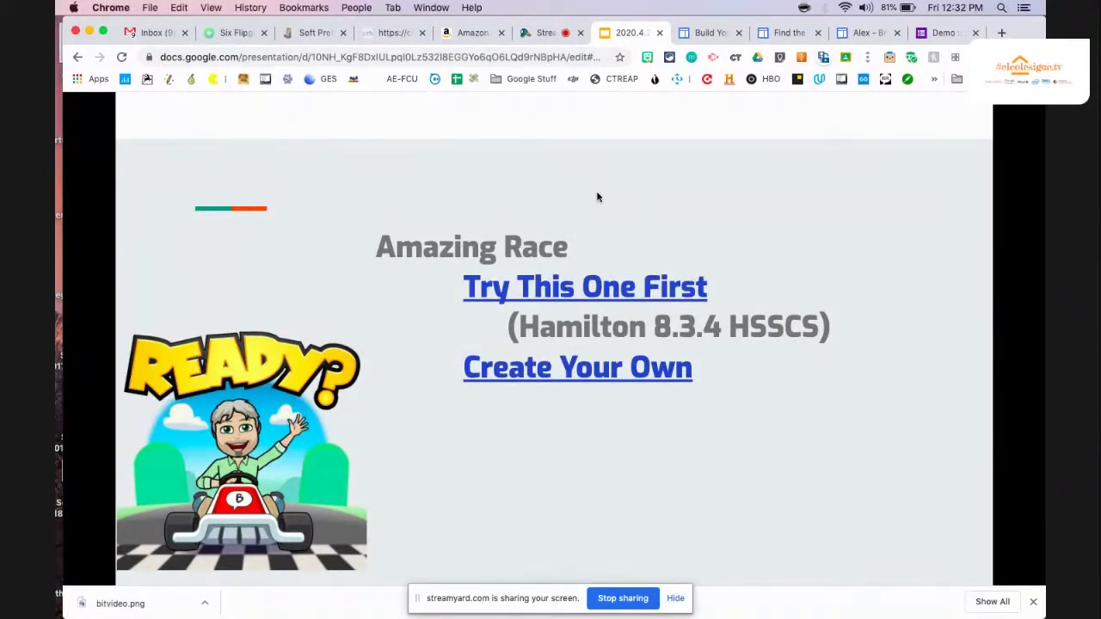
{"action": "left_click", "coordinate": [585, 296]}
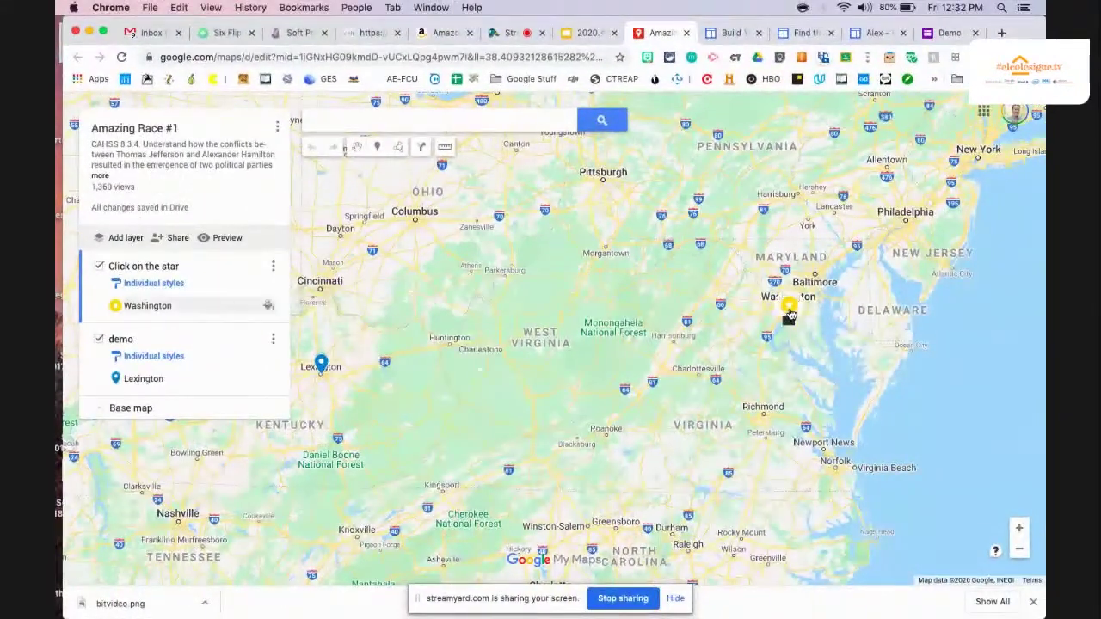
{"action": "left_click", "coordinate": [789, 308]}
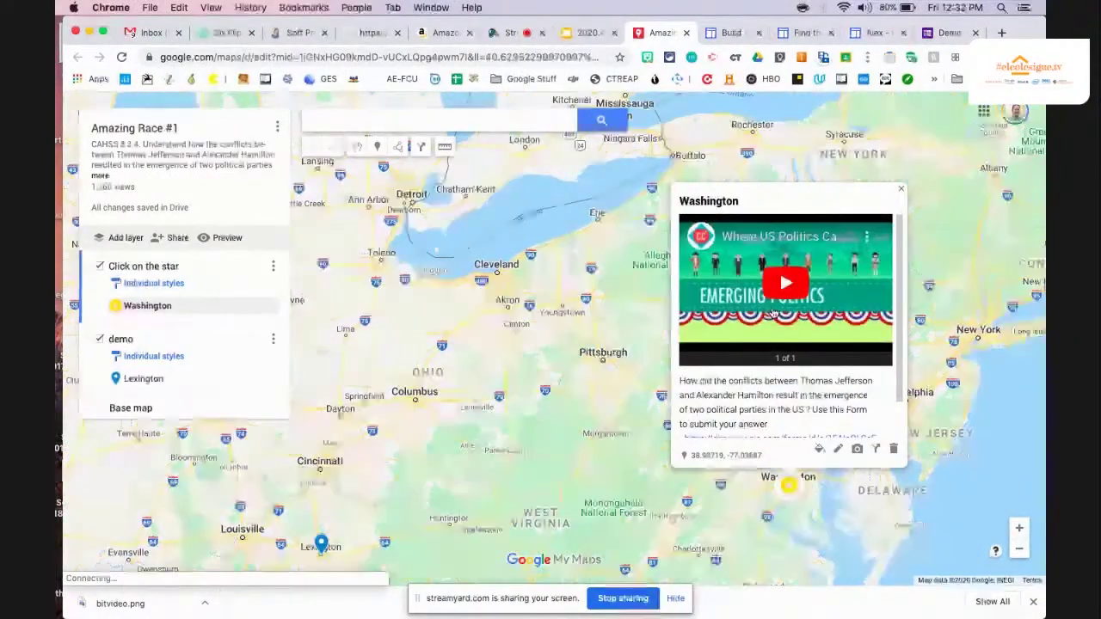
{"action": "scroll", "coordinate": [775, 312], "scroll_direction": "down", "scroll_amount": 2}
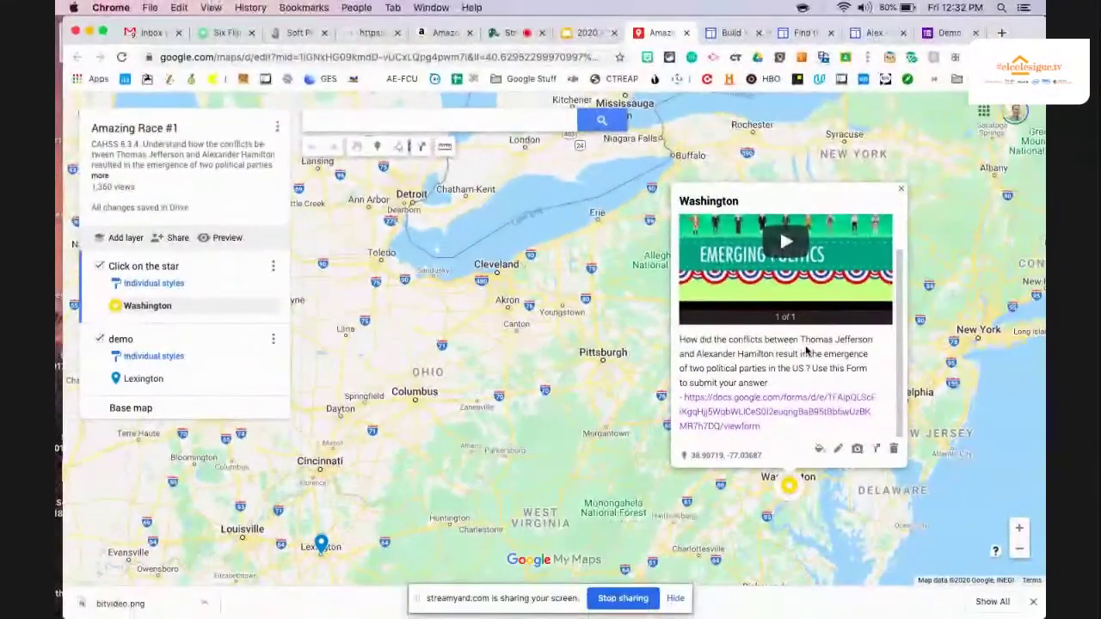
{"action": "left_click", "coordinate": [753, 410]}
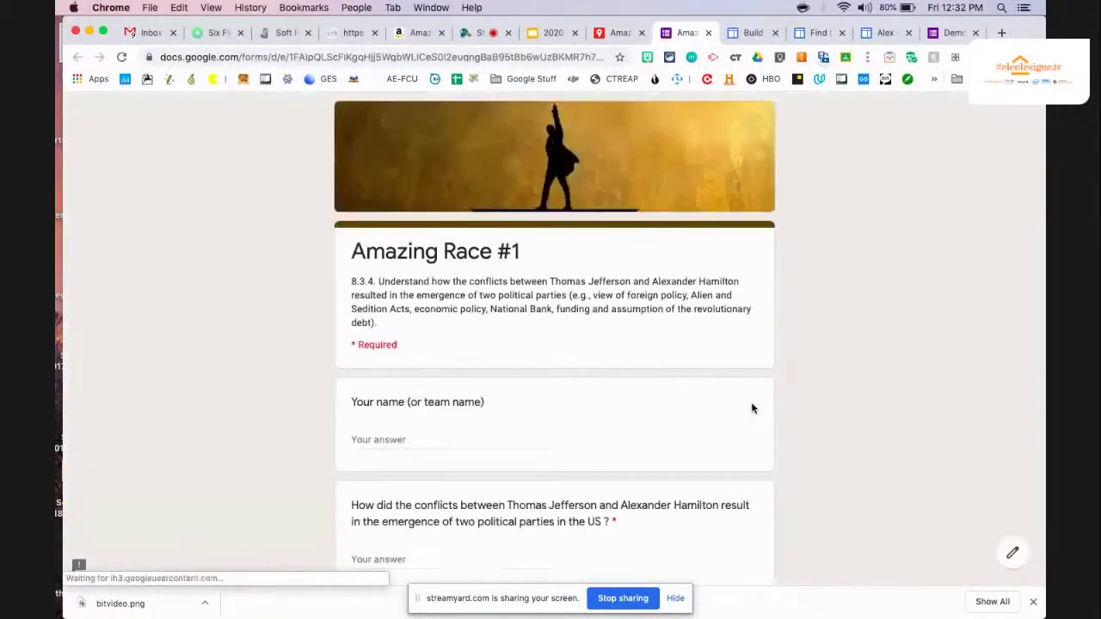
Step: Fill in the participant's name and the answer "Hamilton was cool." on the Amazing Race #1 form, and try to submit it
{"action": "scroll", "coordinate": [753, 410], "scroll_direction": "down", "scroll_amount": 1}
{"action": "left_click", "coordinate": [431, 389]}
{"action": "type", "text": "sean"}
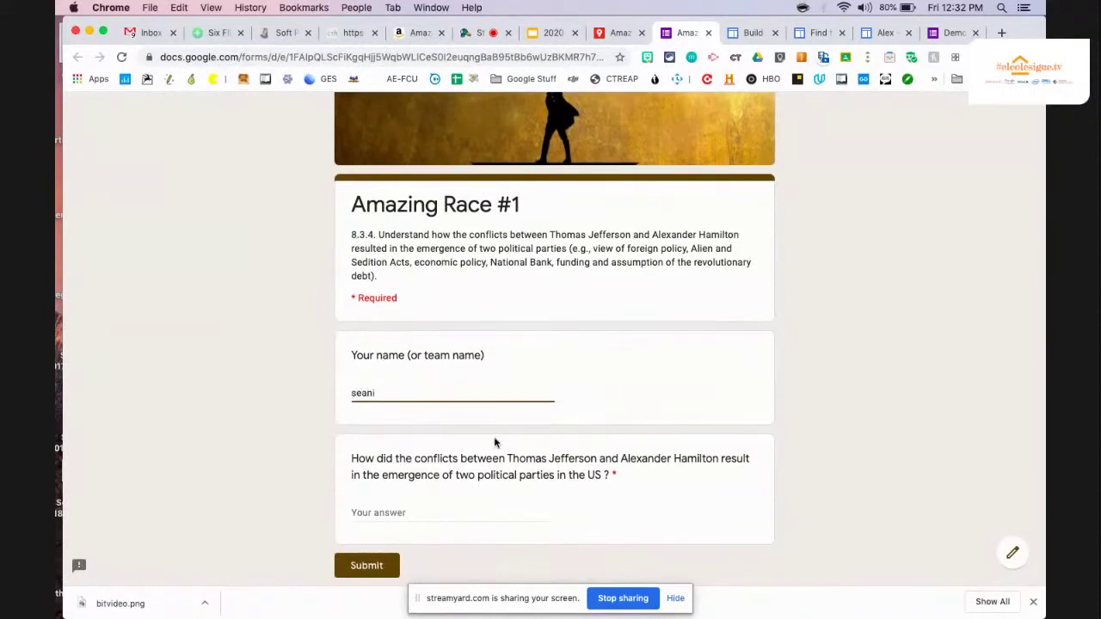
{"action": "left_click", "coordinate": [446, 512]}
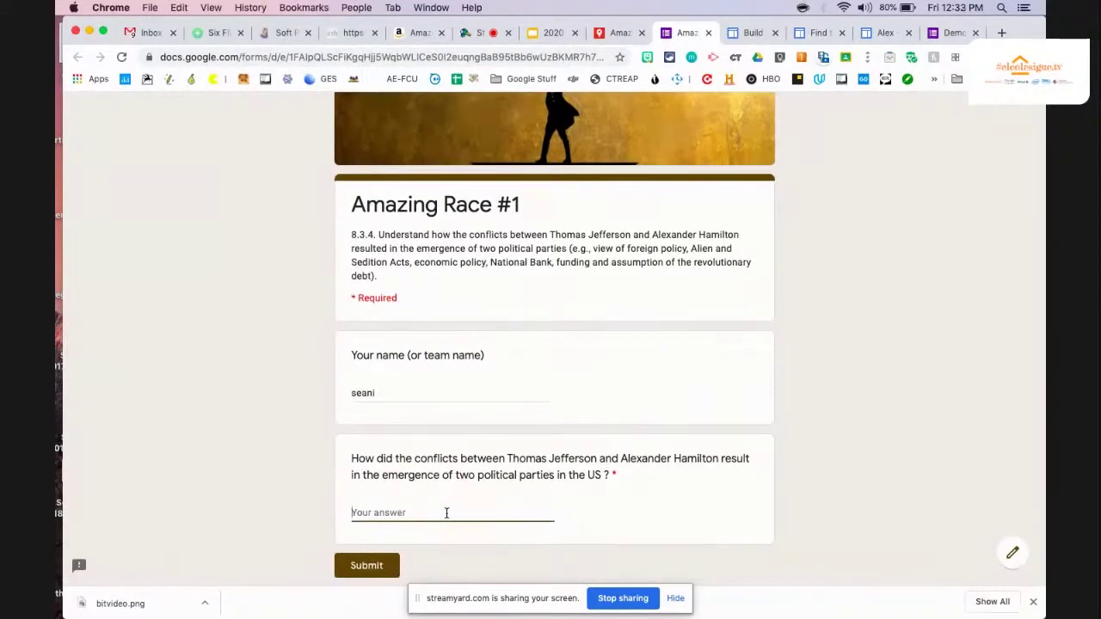
{"action": "type", "text": "Hamilton was cool."}
{"action": "scroll", "coordinate": [447, 513], "scroll_direction": "down", "scroll_amount": 2}
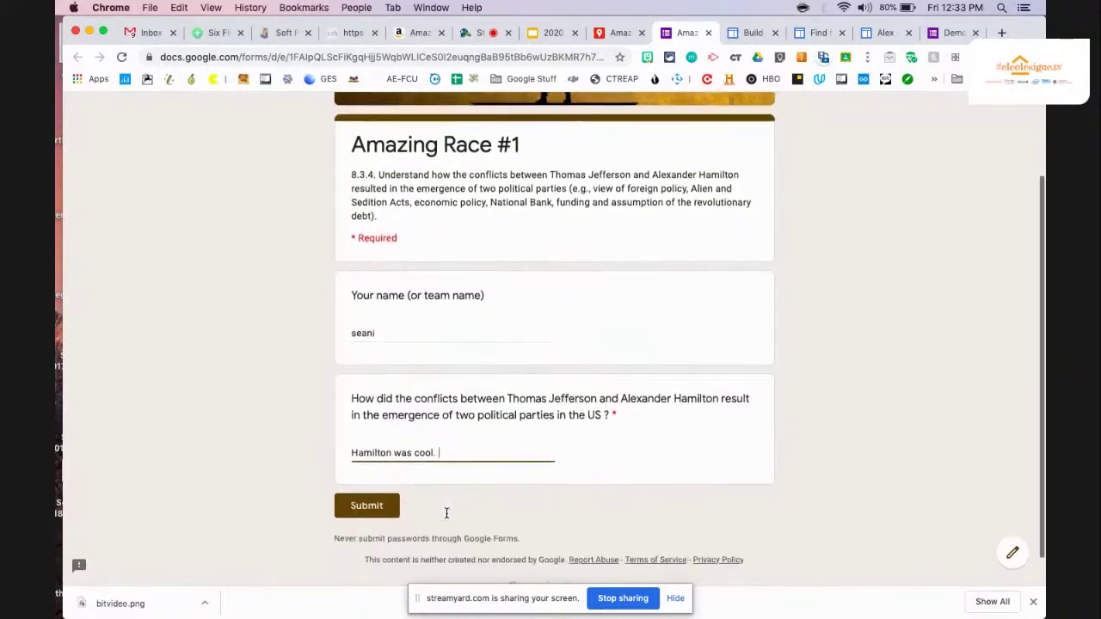
{"action": "left_click", "coordinate": [373, 519]}
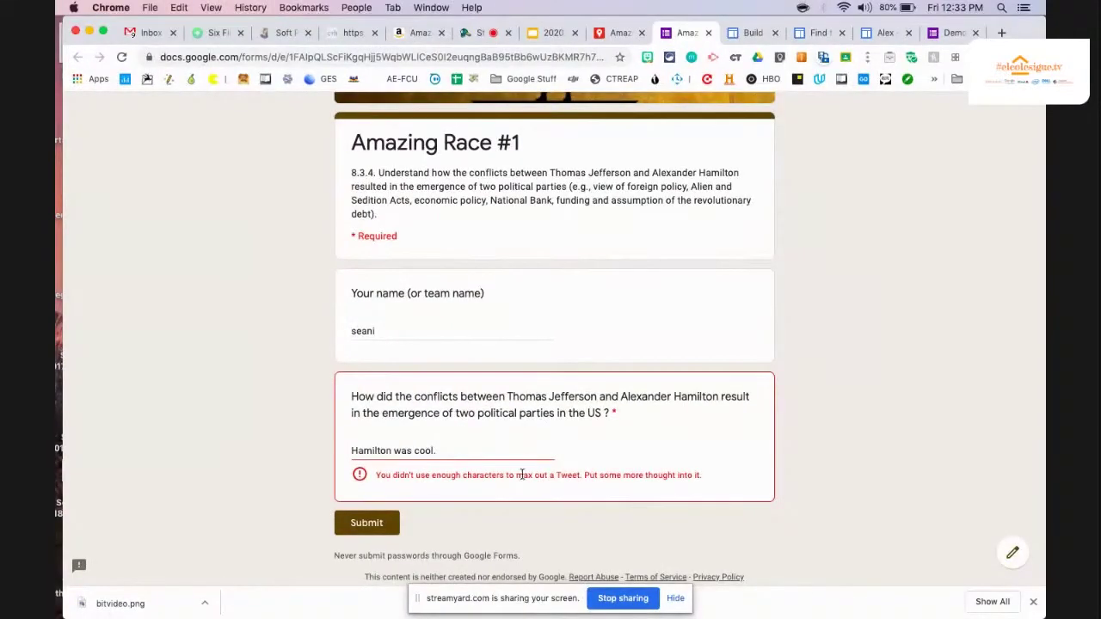
Step: Switch to the demo form and retitle the color lock question as "Question"
{"action": "left_click", "coordinate": [944, 35]}
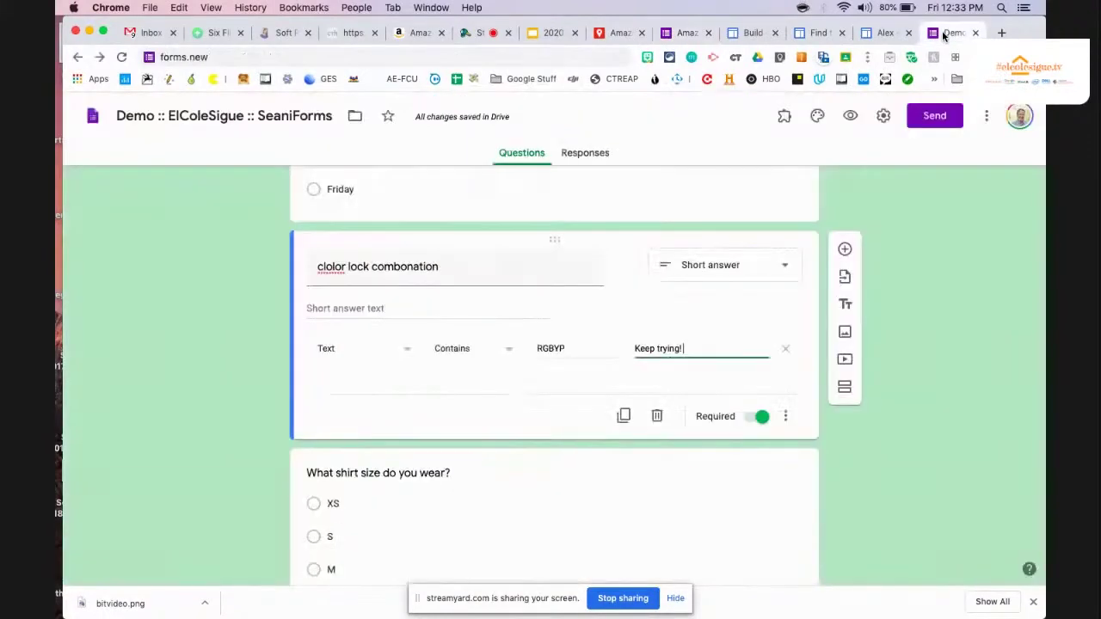
{"action": "triple_click", "coordinate": [458, 267]}
{"action": "type", "text": "Question"}
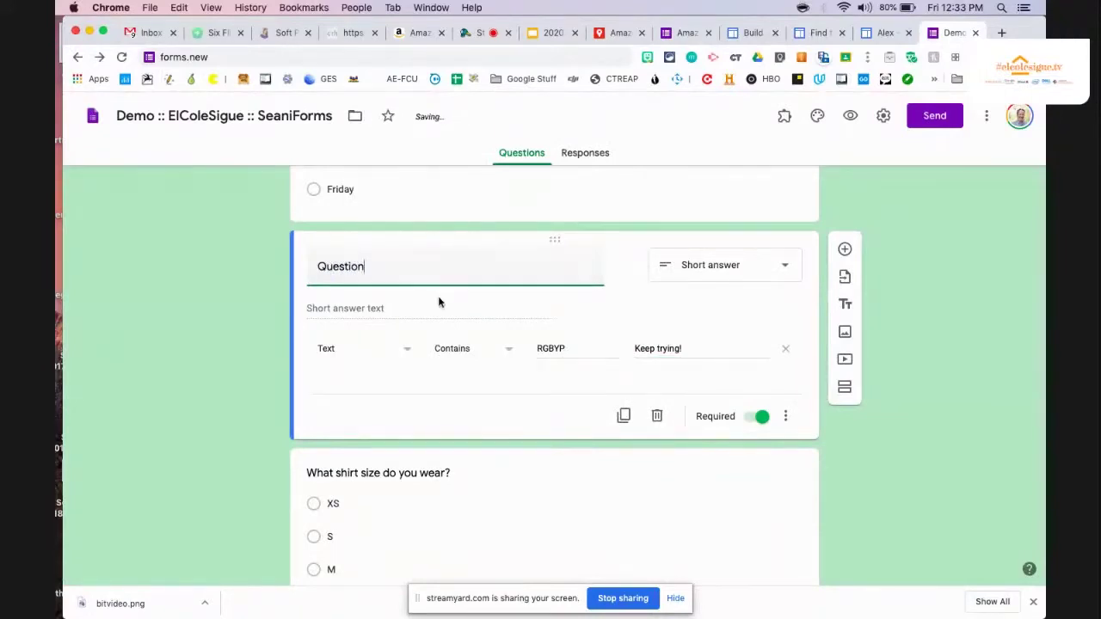
Step: Change the question's response validation to Length with a minimum character count of 400
{"action": "left_click", "coordinate": [343, 354]}
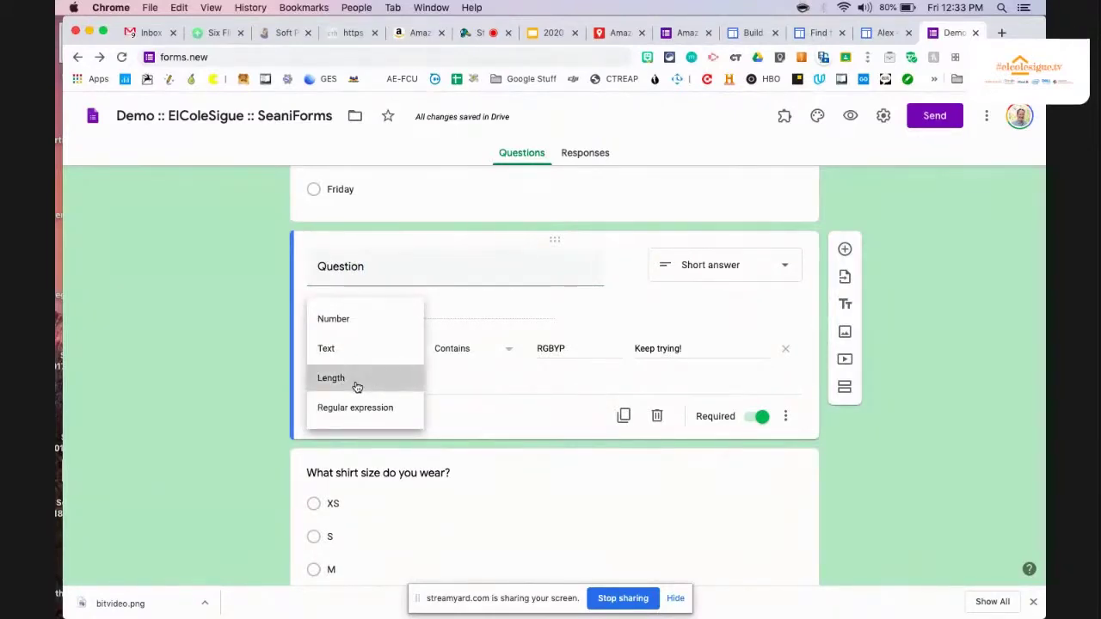
{"action": "left_click", "coordinate": [357, 386]}
{"action": "left_click", "coordinate": [473, 353]}
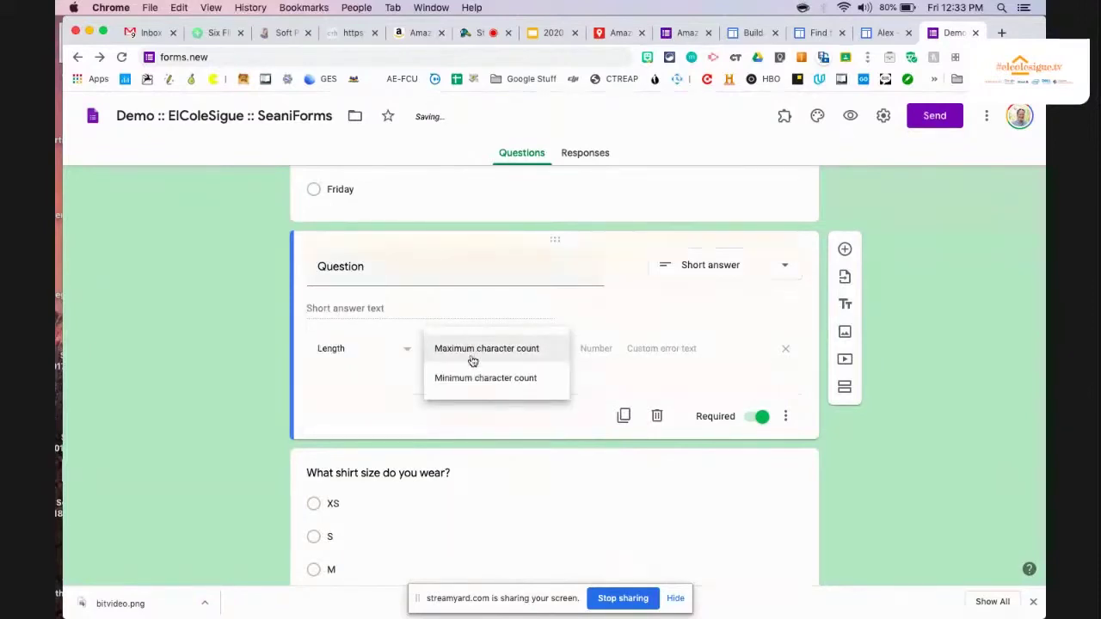
{"action": "left_click", "coordinate": [478, 380]}
{"action": "left_click", "coordinate": [596, 348]}
{"action": "type", "text": "400"}
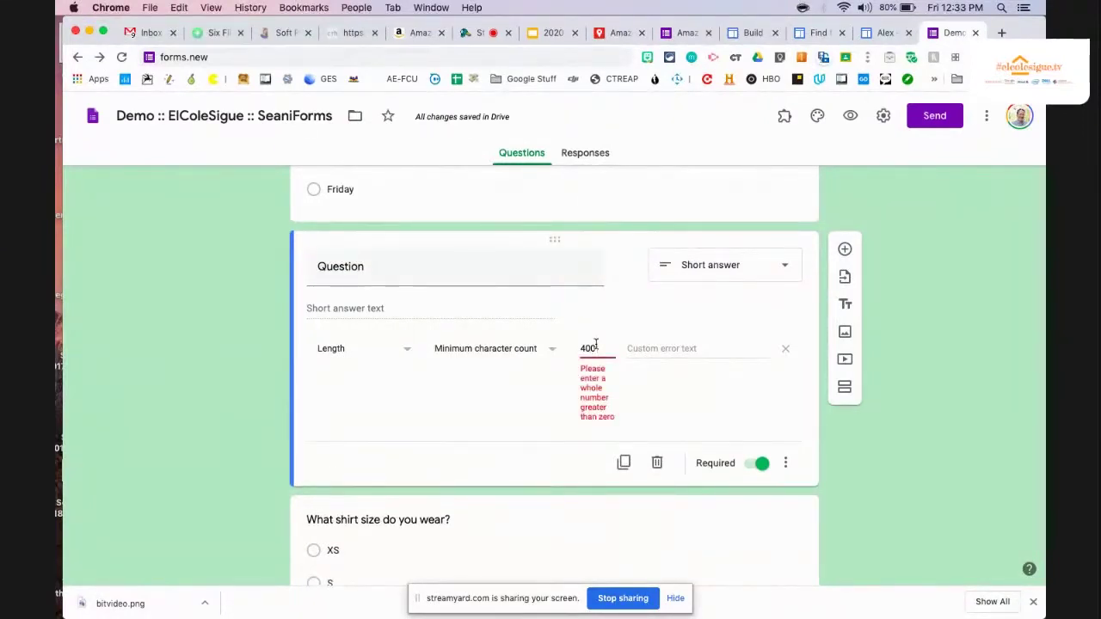
Step: Set the length validation's custom error text to "Please add more details."
{"action": "left_click", "coordinate": [663, 348]}
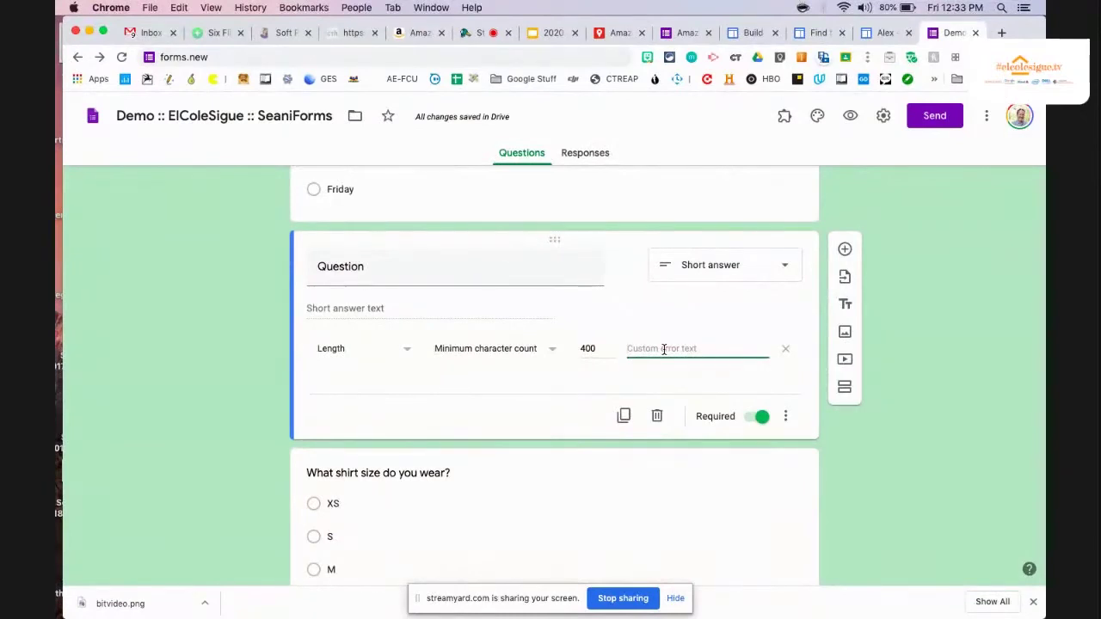
{"action": "type", "text": "P"}
{"action": "key", "text": "BackSpace"}
{"action": "type", "text": "add more details."}
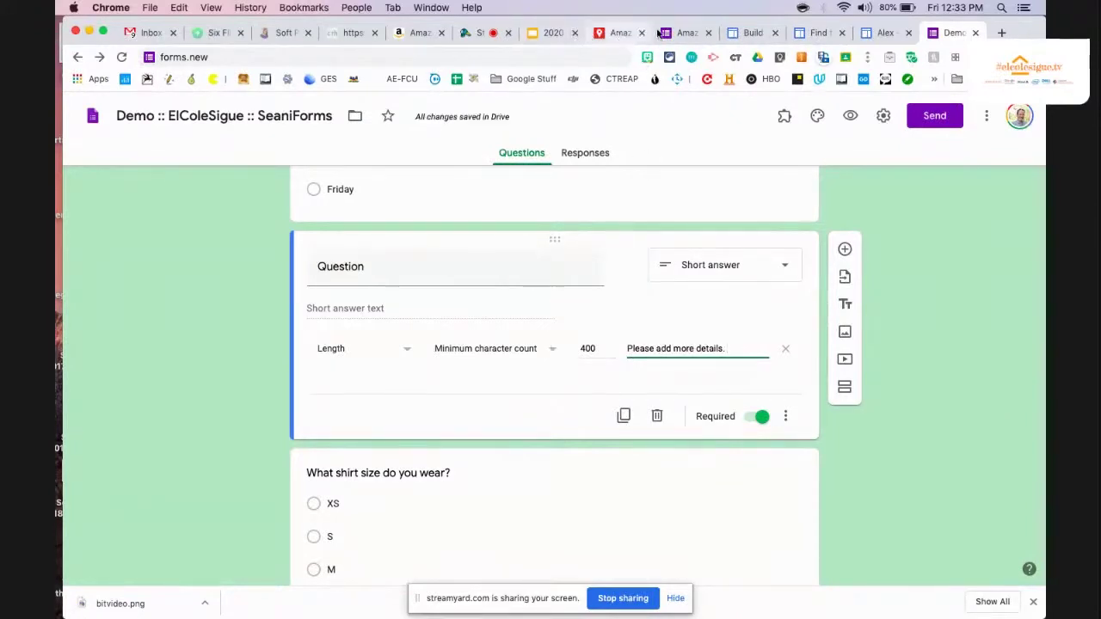
Step: Lengthen the Amazing Race #1 answer with random filler characters until its length requirement is met, and submit the form
{"action": "left_click", "coordinate": [684, 33]}
{"action": "left_click", "coordinate": [479, 450]}
{"action": "type", "text": "mgoerngqrnoqtnihtohn"}
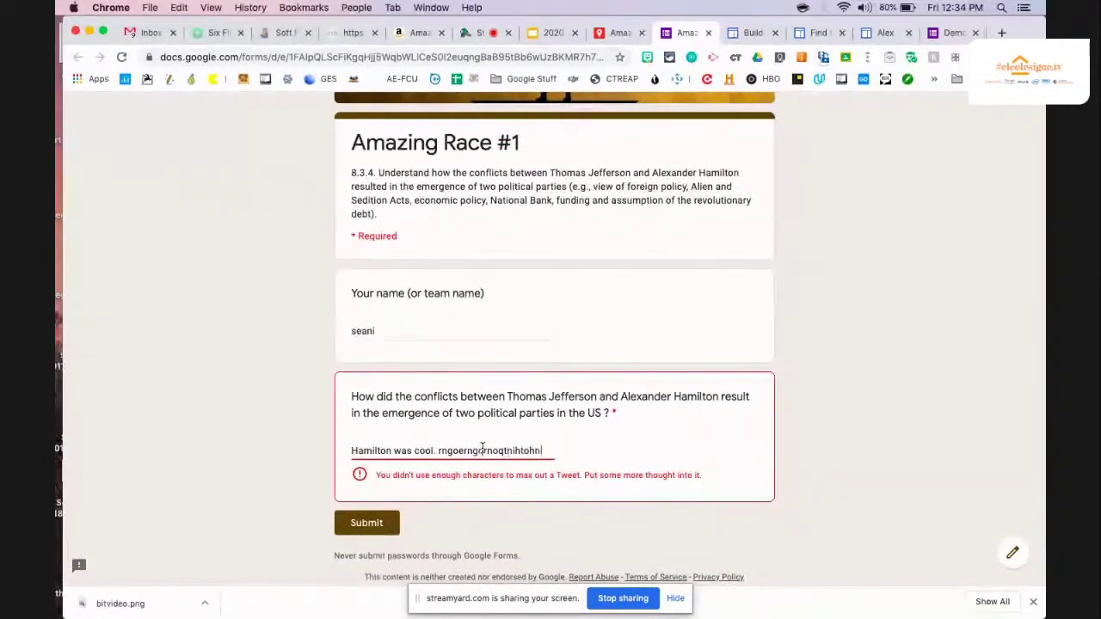
{"action": "type", "text": "qtohntqorhnrotihntoirhnriotrtohin"}
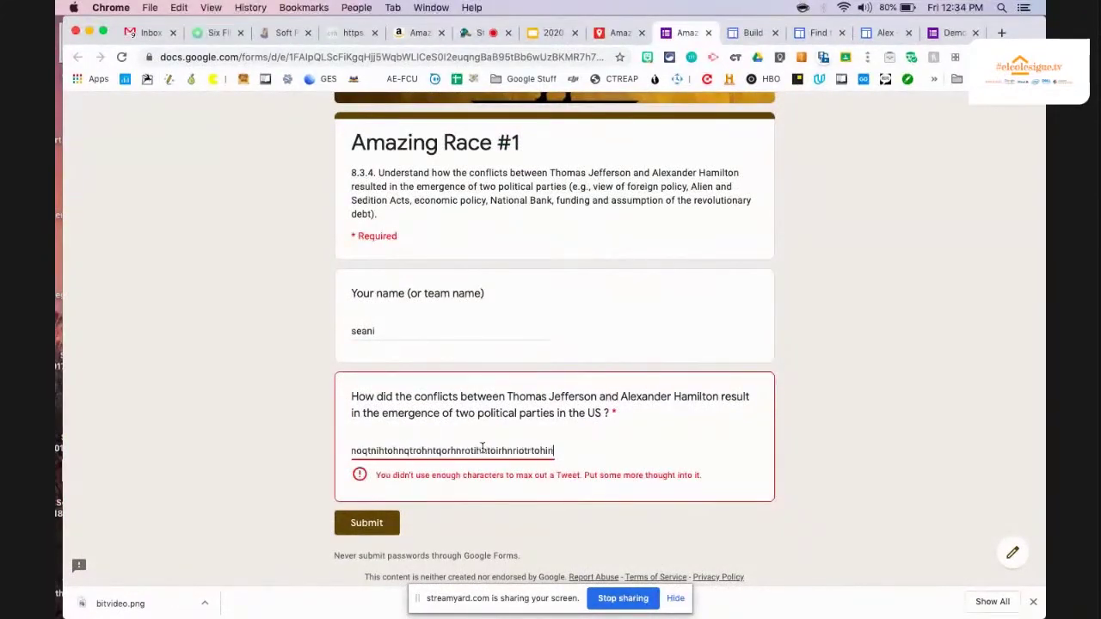
{"action": "type", "text": "rothin[riottqhinorthiorthiorqhino"}
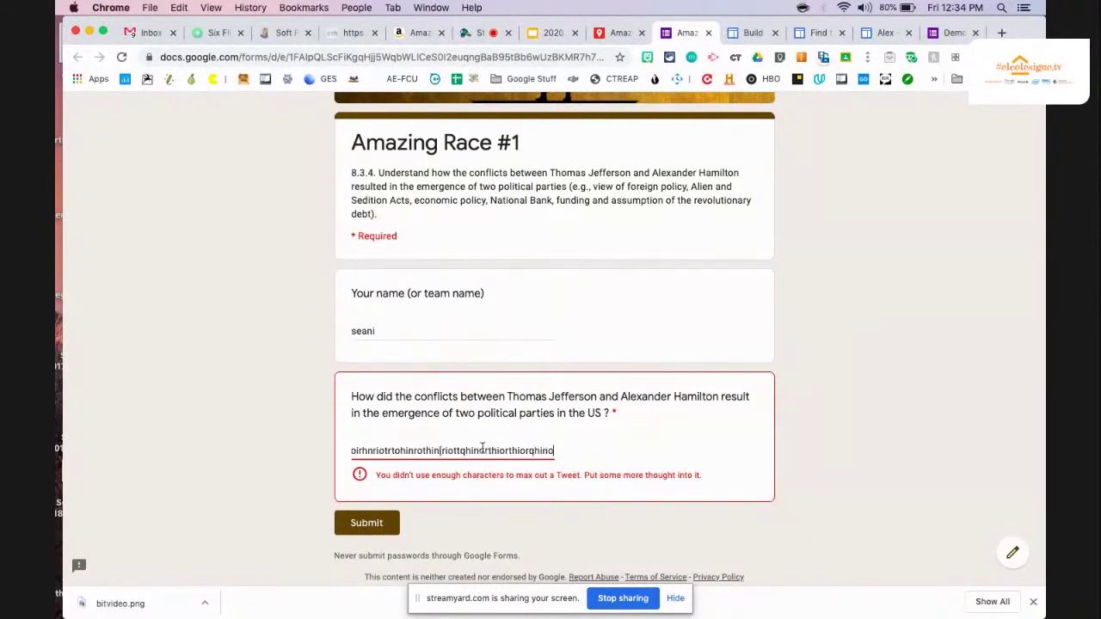
{"action": "type", "text": "rqthionrtqionhrhiotnr[hinot[oifndaf[oin"}
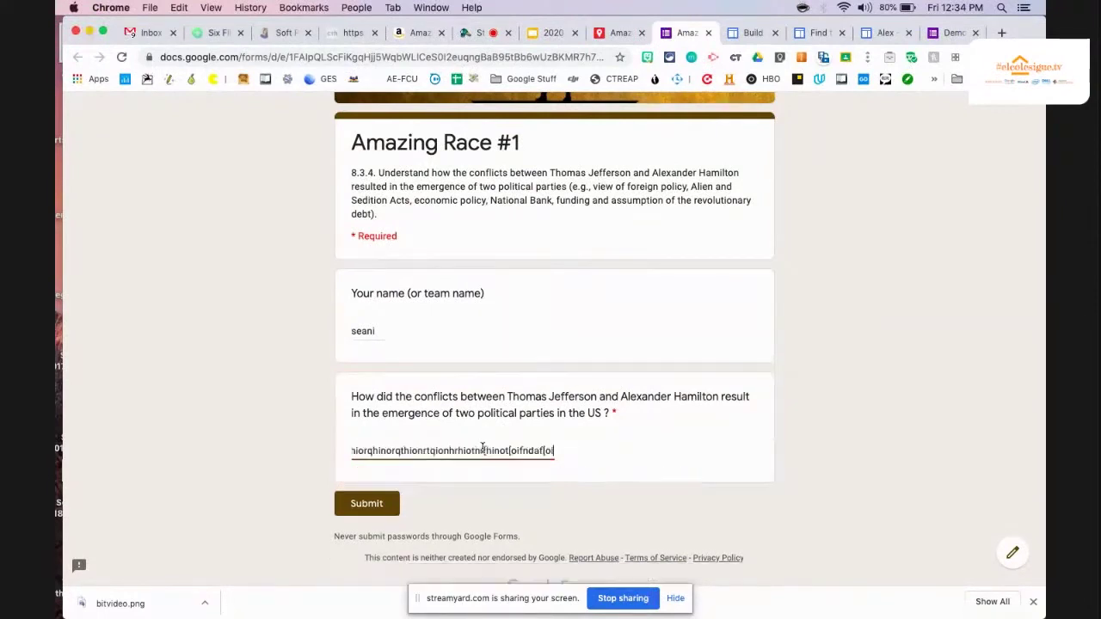
{"action": "left_click", "coordinate": [376, 504]}
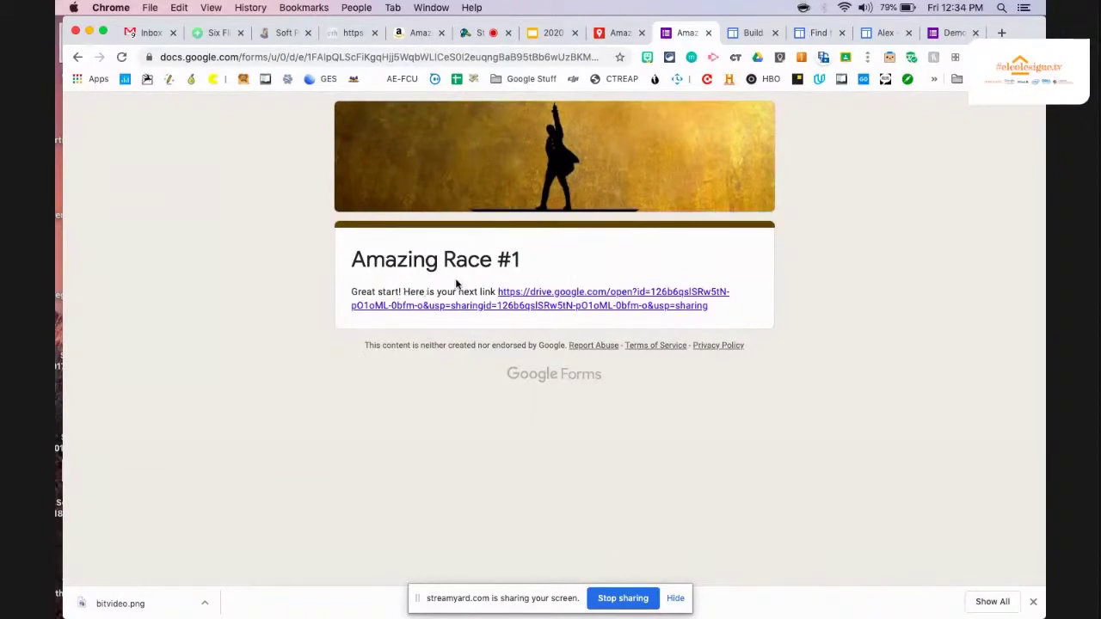
Step: Follow the confirmation page's link to the Amazing Race #2 map and show the Lexington marker's question
{"action": "left_click", "coordinate": [529, 296]}
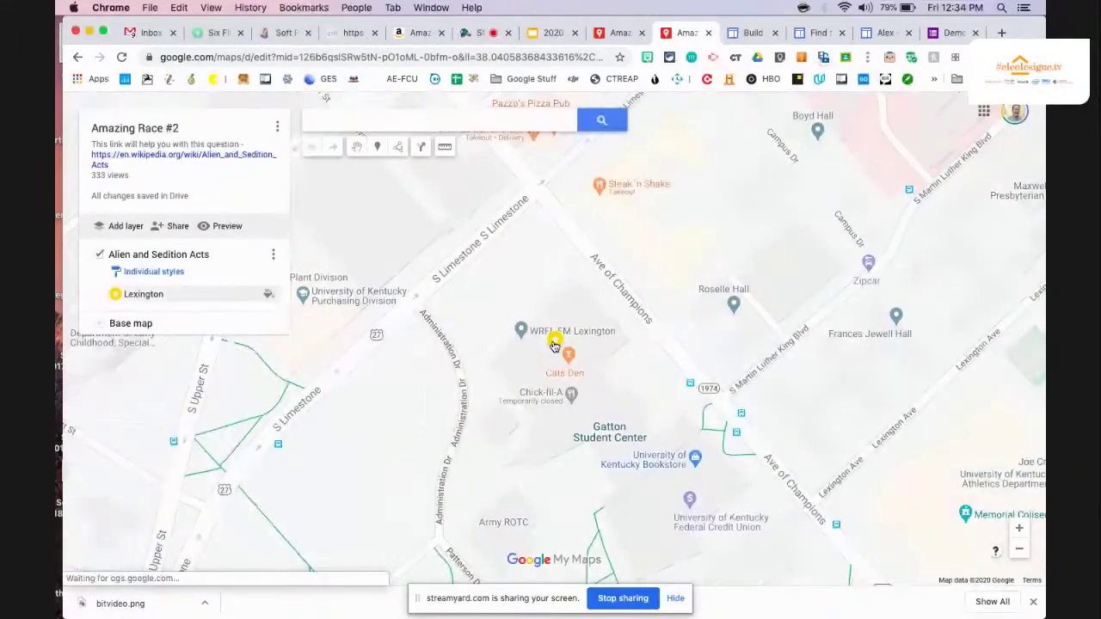
{"action": "left_click", "coordinate": [554, 341]}
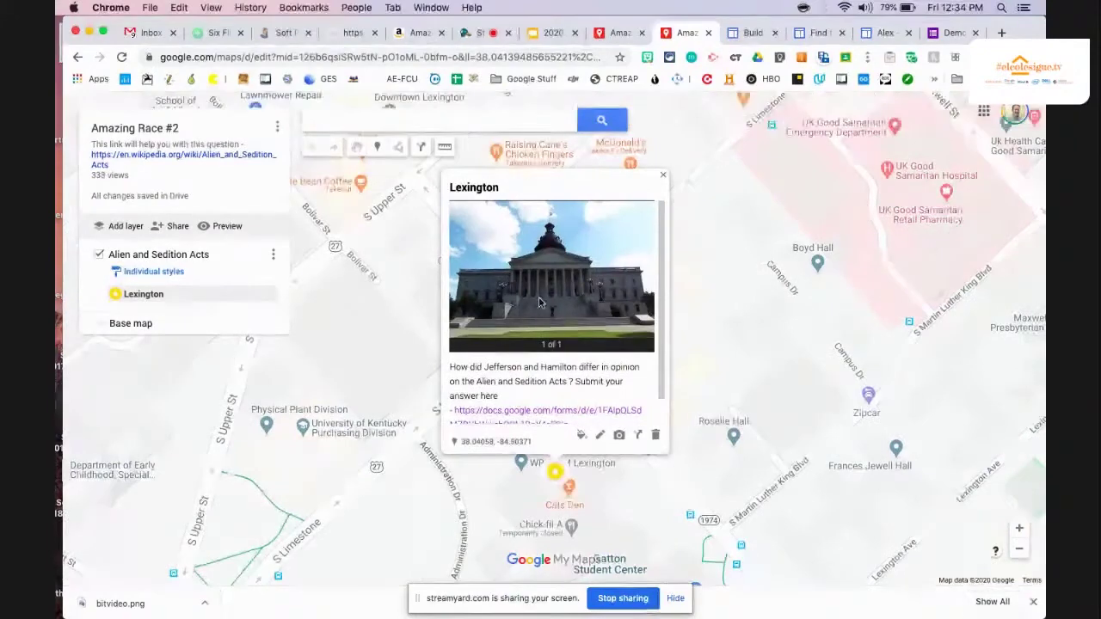
{"action": "scroll", "coordinate": [541, 301], "scroll_direction": "down", "scroll_amount": 1}
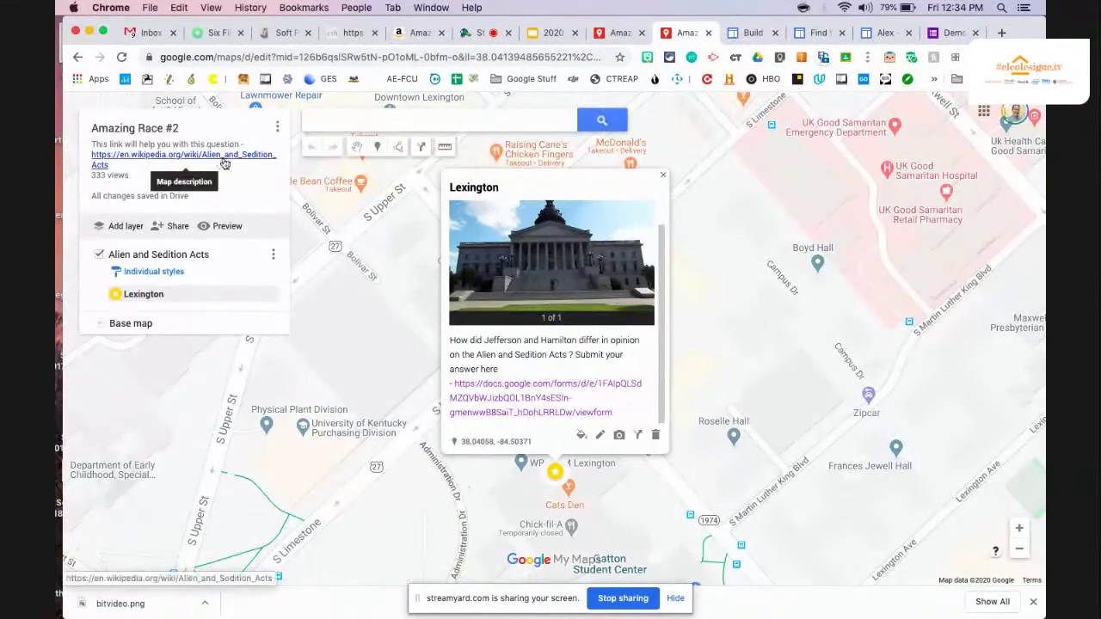
Step: Open the Alien and Sedition Acts article linked in the map description, skim it, and return to the map
{"action": "left_click", "coordinate": [140, 158]}
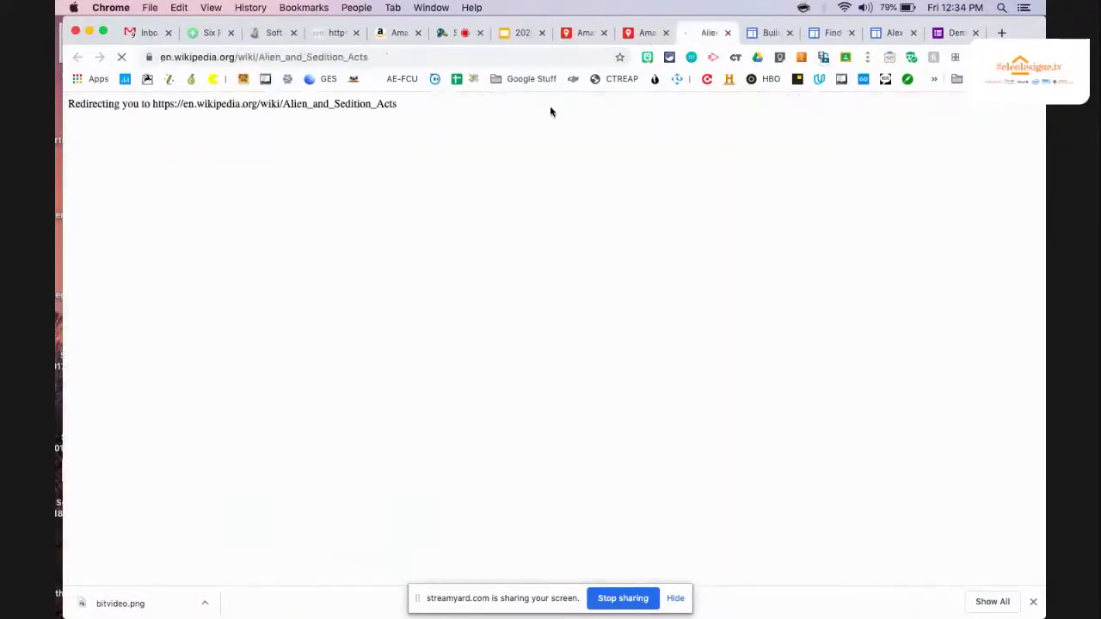
{"action": "scroll", "coordinate": [629, 242], "scroll_direction": "down", "scroll_amount": 10}
{"action": "scroll", "coordinate": [629, 242], "scroll_direction": "down", "scroll_amount": 15}
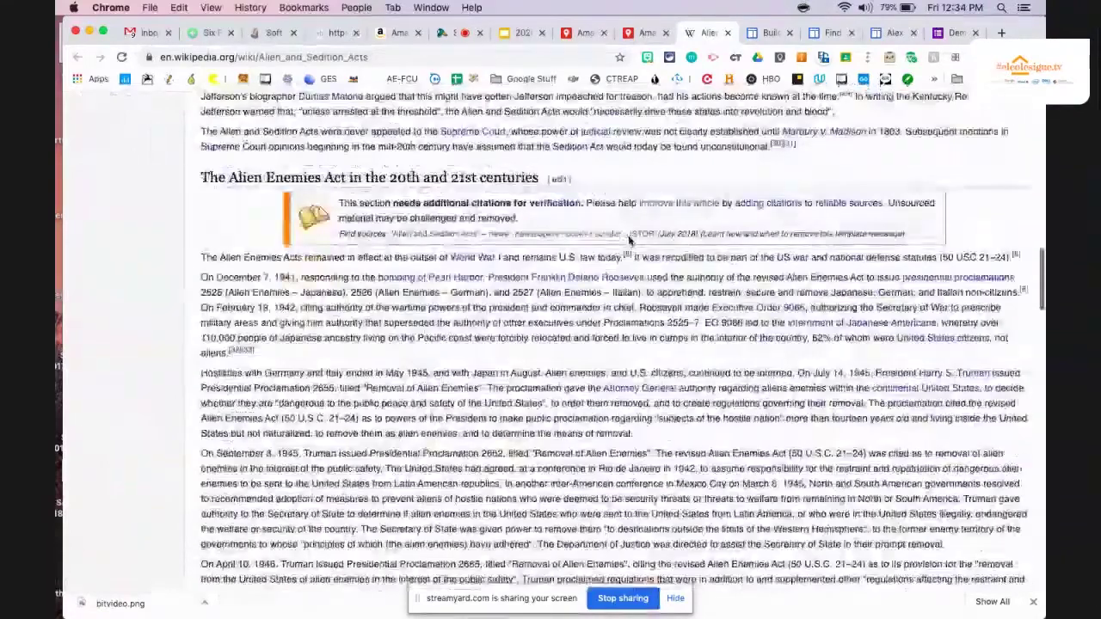
{"action": "scroll", "coordinate": [629, 241], "scroll_direction": "down", "scroll_amount": 3}
{"action": "left_click", "coordinate": [647, 33]}
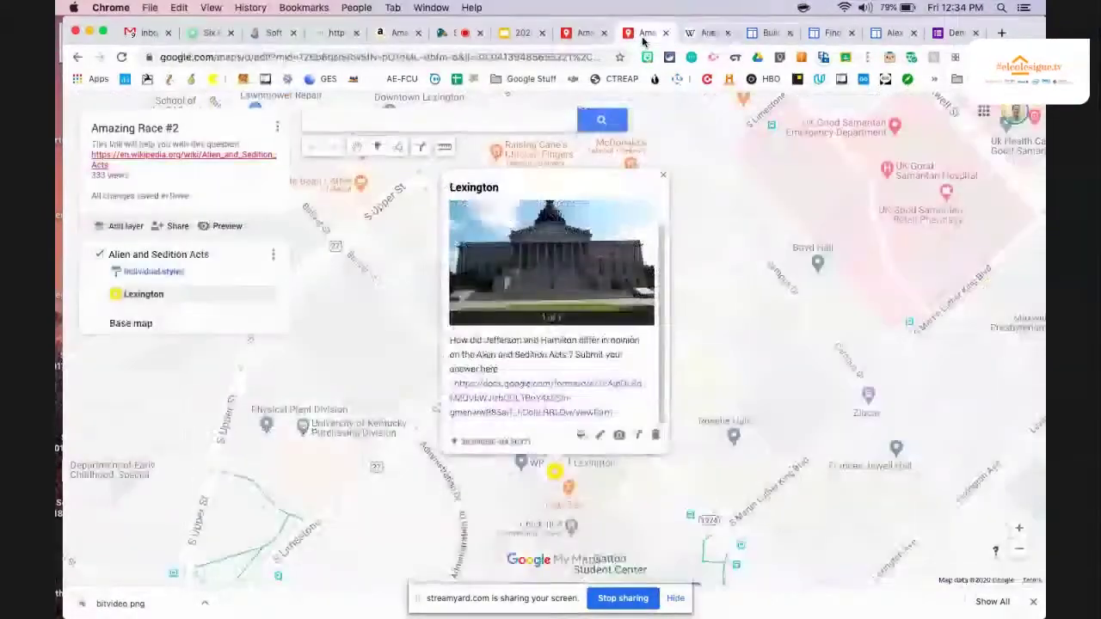
Step: Open the Lexington marker's form, enter the participant's name and random filler text as the answer, and try to submit it
{"action": "left_click", "coordinate": [555, 393]}
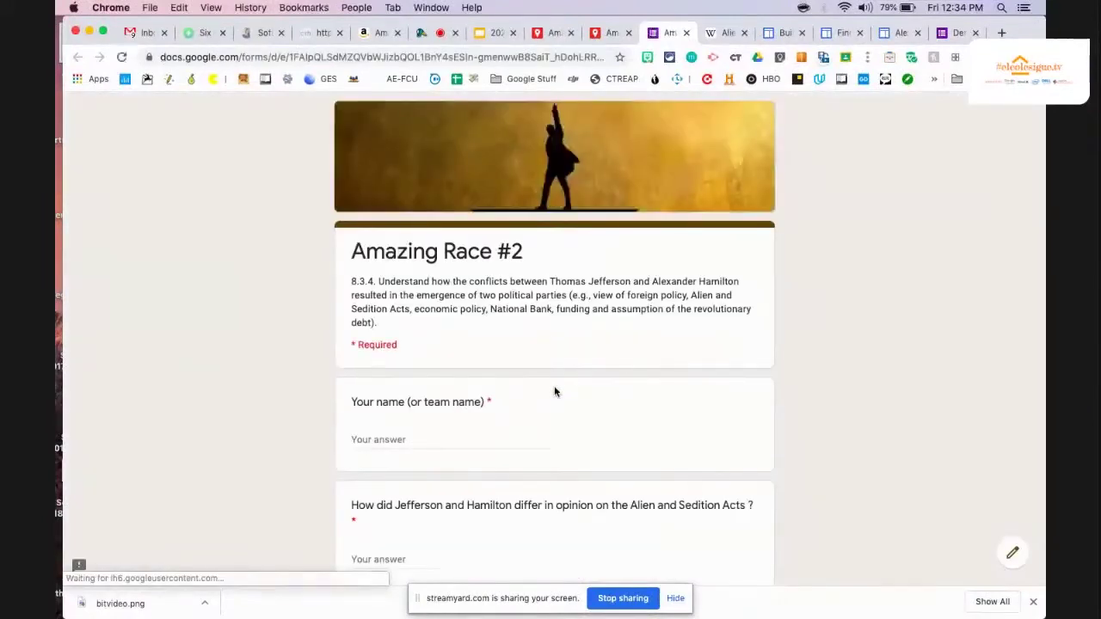
{"action": "scroll", "coordinate": [554, 392], "scroll_direction": "down", "scroll_amount": 3}
{"action": "left_click", "coordinate": [432, 306]}
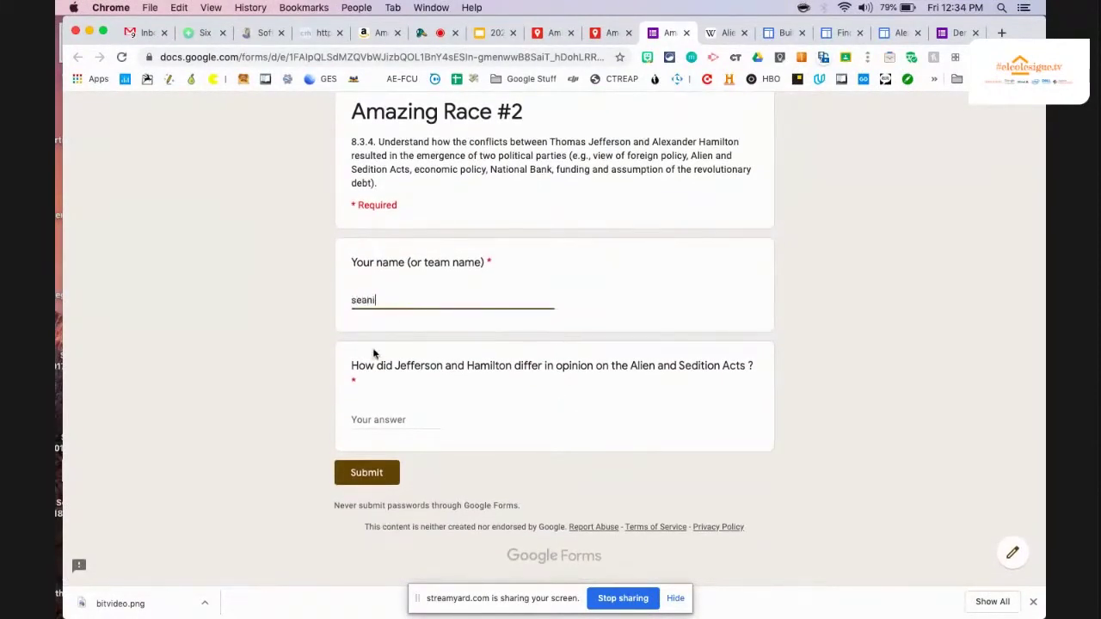
{"action": "right_click", "coordinate": [387, 422]}
{"action": "left_click", "coordinate": [357, 411]}
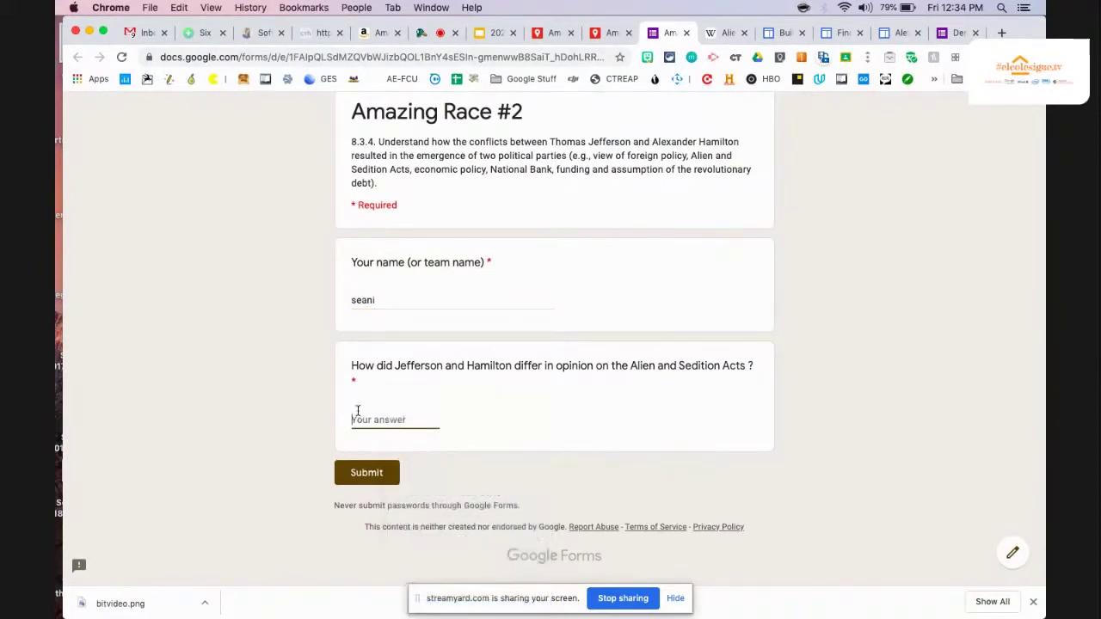
{"action": "type", "text": "dfsnqoinidfogohingoinlafoigndafoigndfaoigndfaofingiodfignafodigndfignandfigndaoifdgoindofignadfoifgnifaoignadofigndfoignadfoignadfoiindaofingdafoigndoafingondfoigadfignodfngiadfingoidafng"}
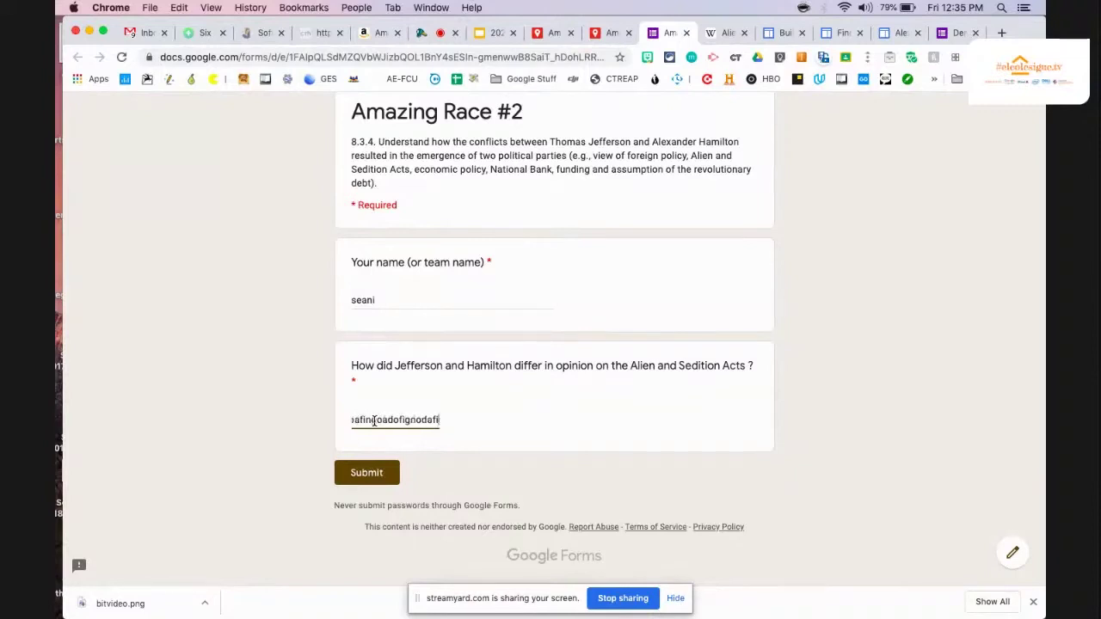
{"action": "left_click", "coordinate": [360, 471]}
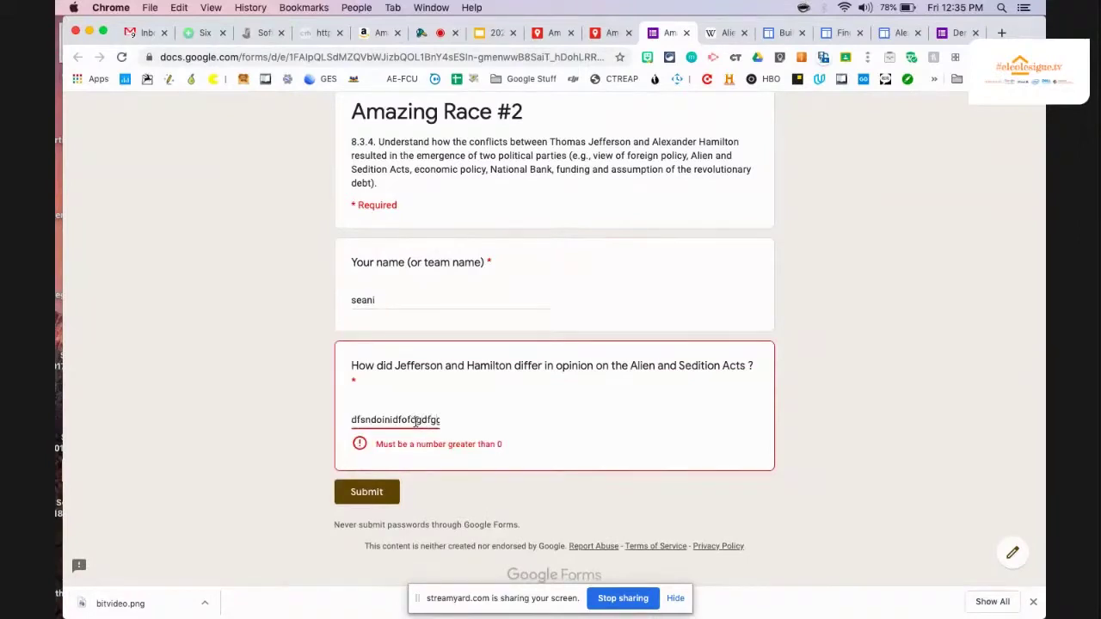
Step: Go back to the Amazing Race #1 map and reopen the answer form linked from the Washington marker
{"action": "scroll", "coordinate": [440, 423], "scroll_direction": "up", "scroll_amount": 2}
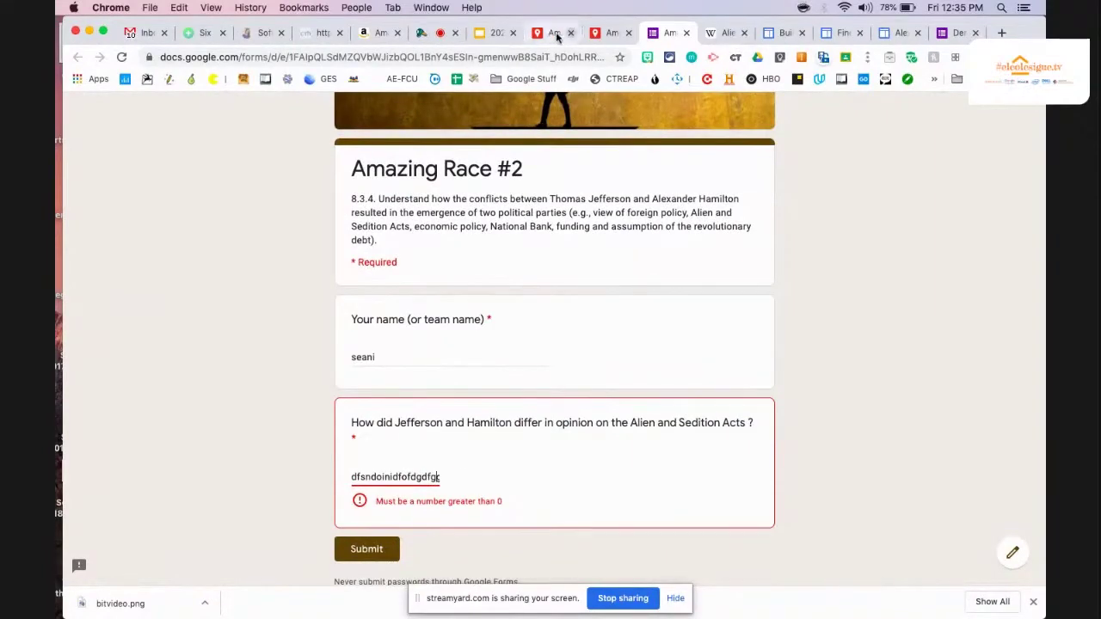
{"action": "key", "text": "ctrl+shift+Tab"}
{"action": "key", "text": "ctrl+shift+Tab"}
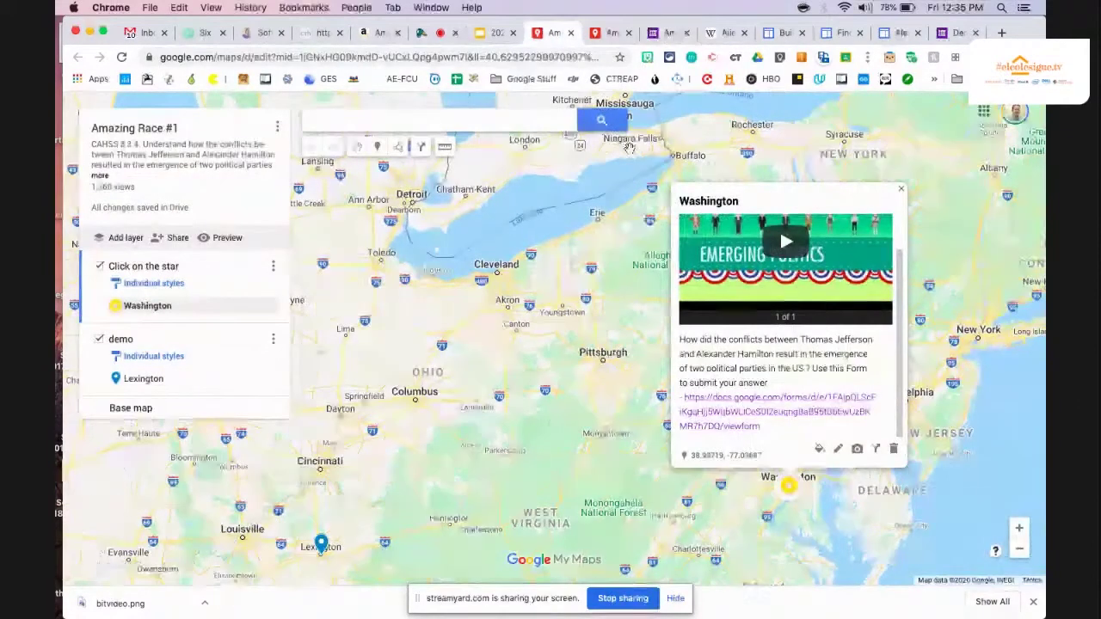
{"action": "left_click", "coordinate": [704, 413]}
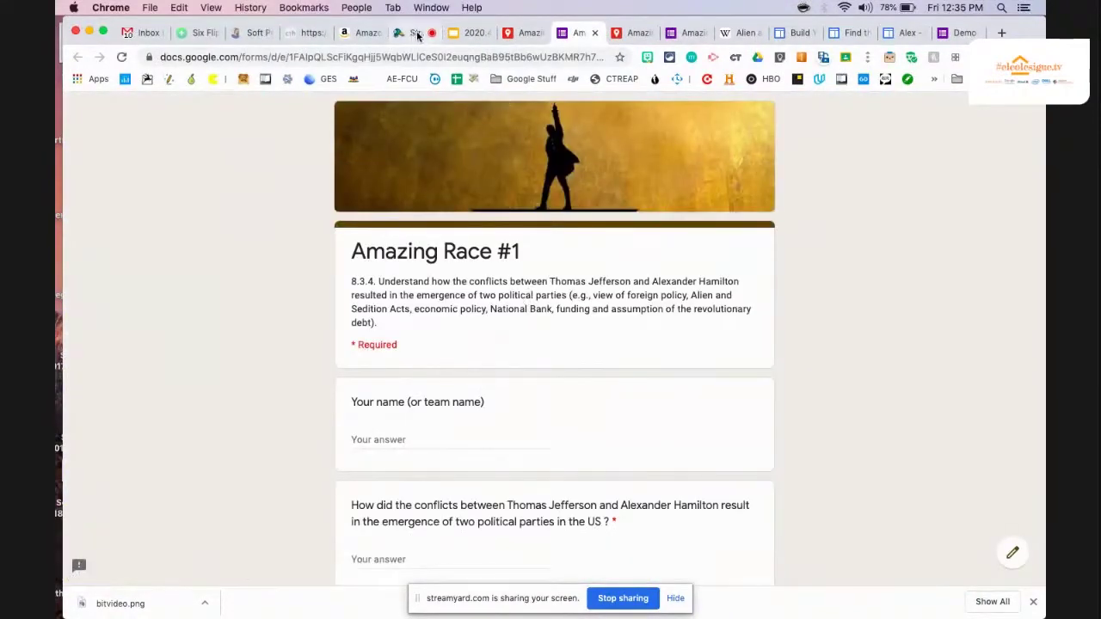
Step: Open the edbean resource from the Amazing Race slide's Create Your Own list, and return through the slides to the StreamYard studio
{"action": "left_click", "coordinate": [463, 32]}
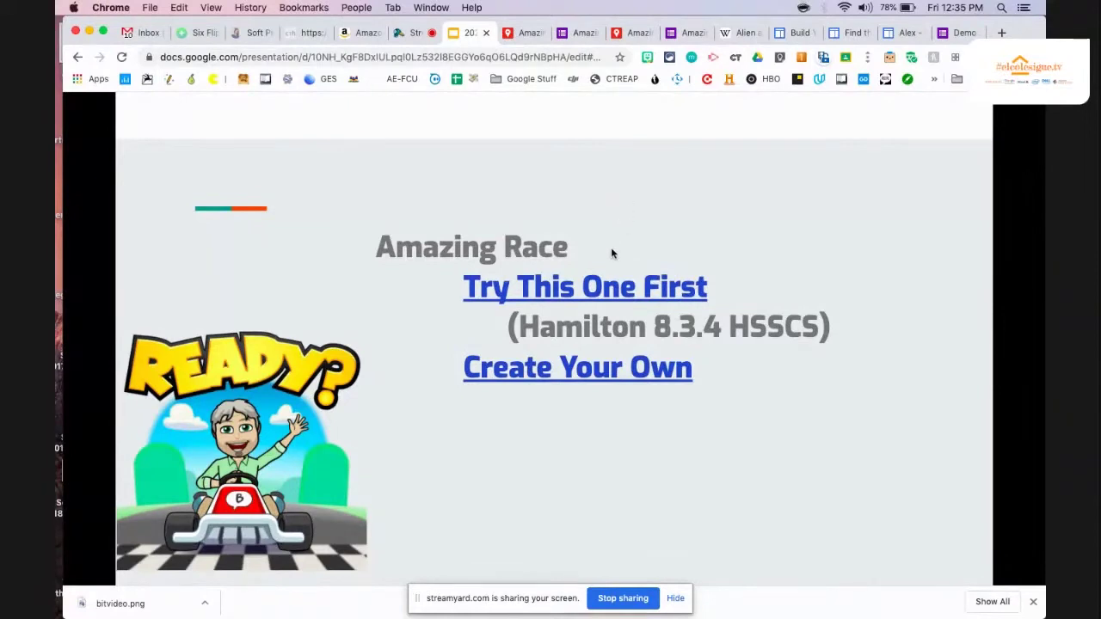
{"action": "left_click", "coordinate": [608, 383]}
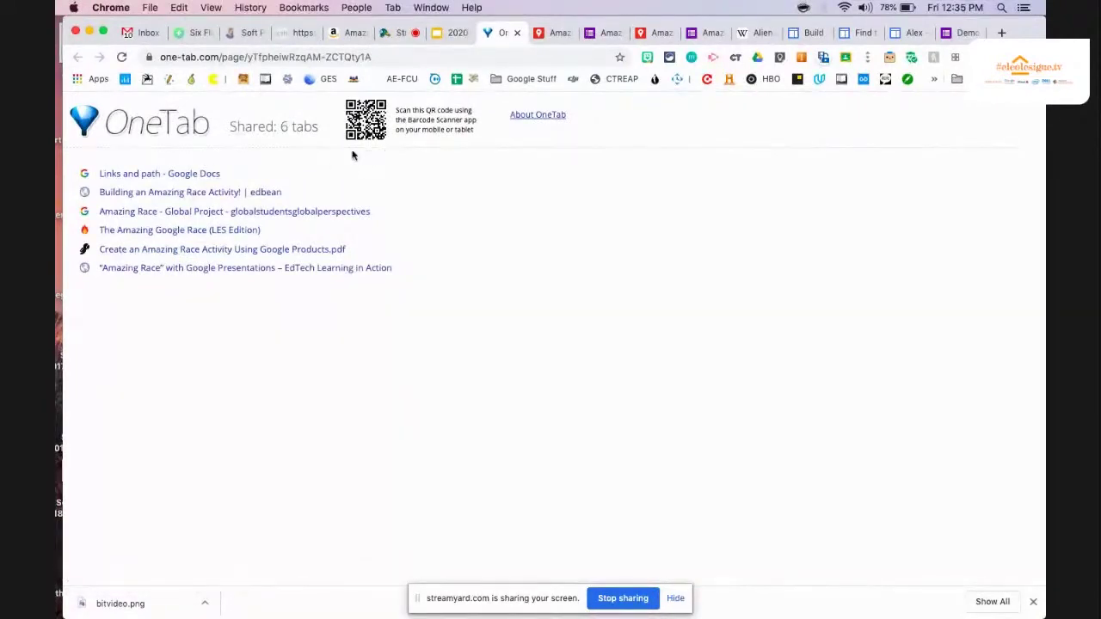
{"action": "left_click", "coordinate": [175, 193]}
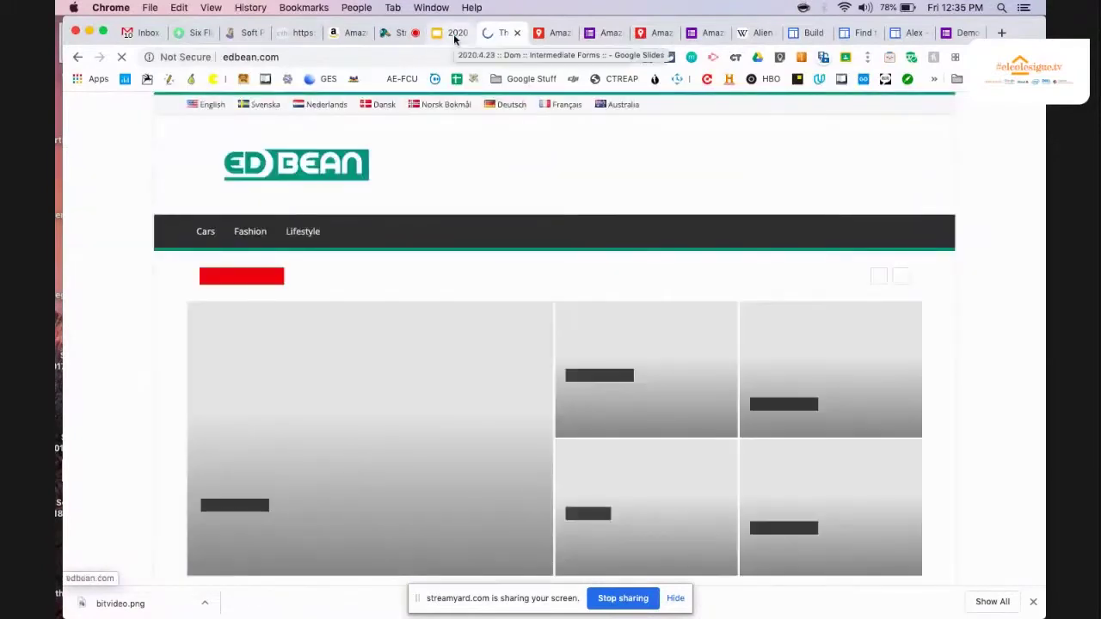
{"action": "left_click", "coordinate": [456, 34]}
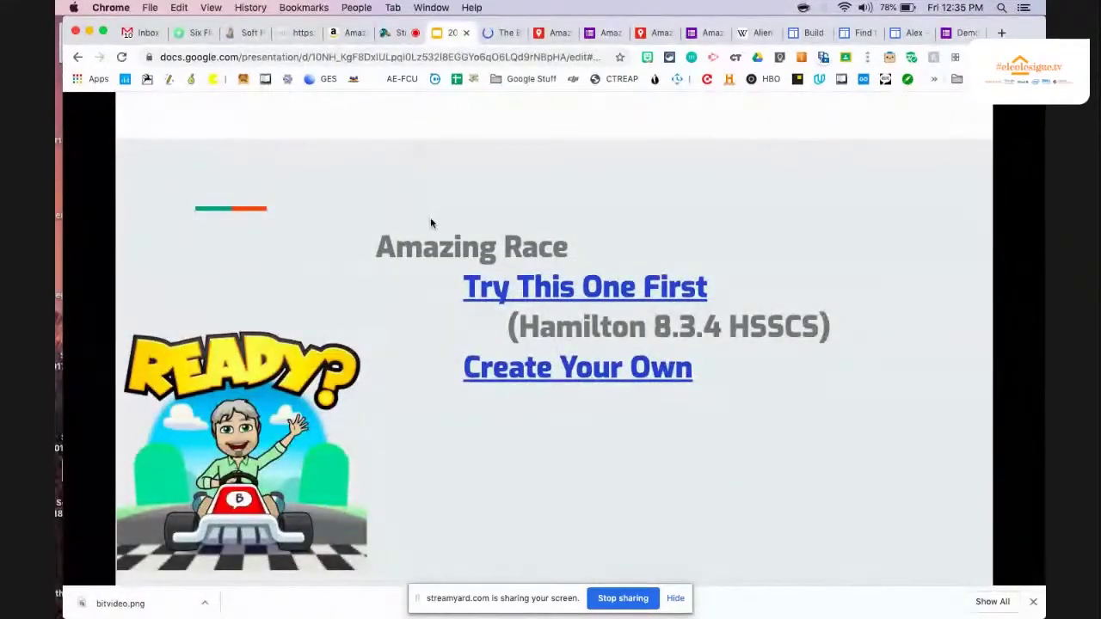
{"action": "left_click", "coordinate": [395, 35]}
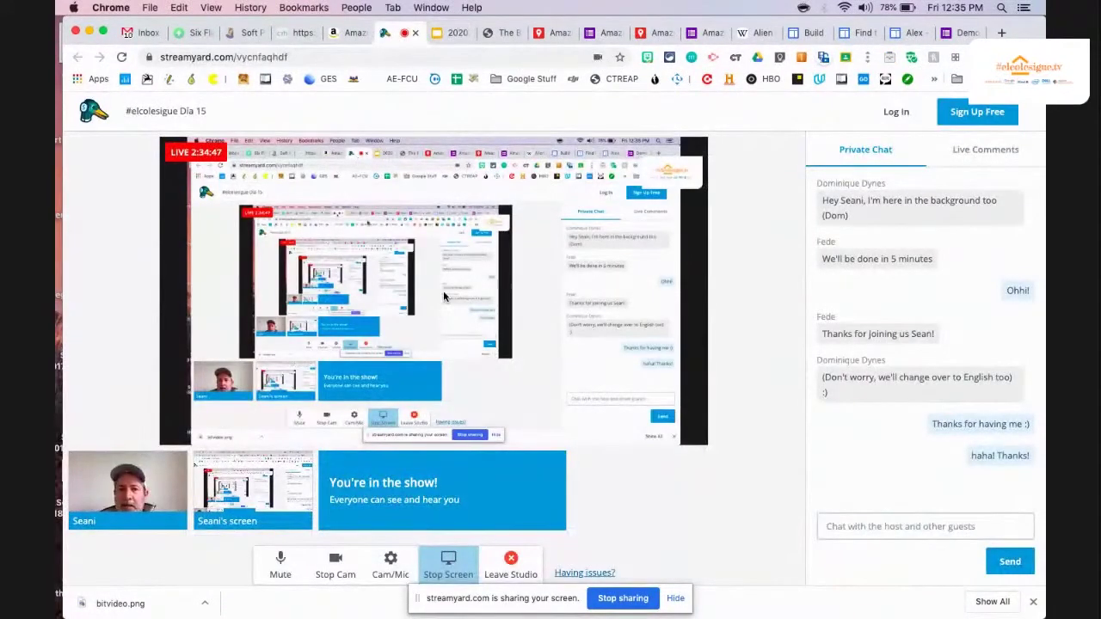